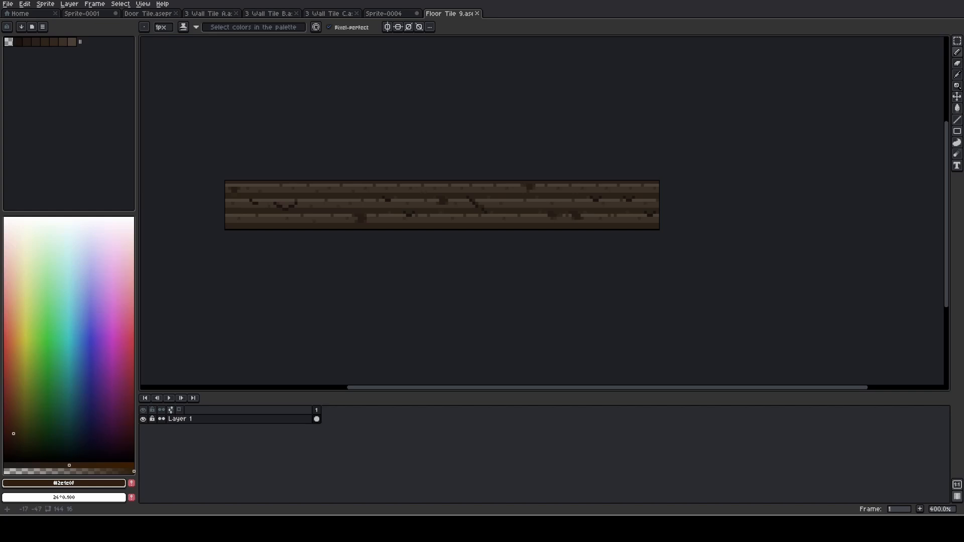
# Look over the Door Tile sprite and the wall tiles A, B and C
pyautogui.click(148, 13)
pyautogui.scroll(-1, 241, 97)
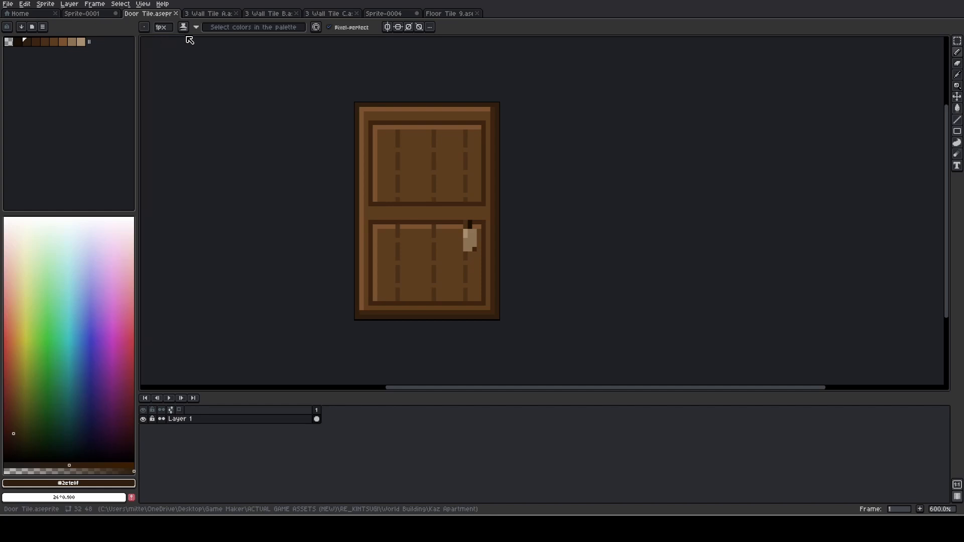
pyautogui.click(217, 14)
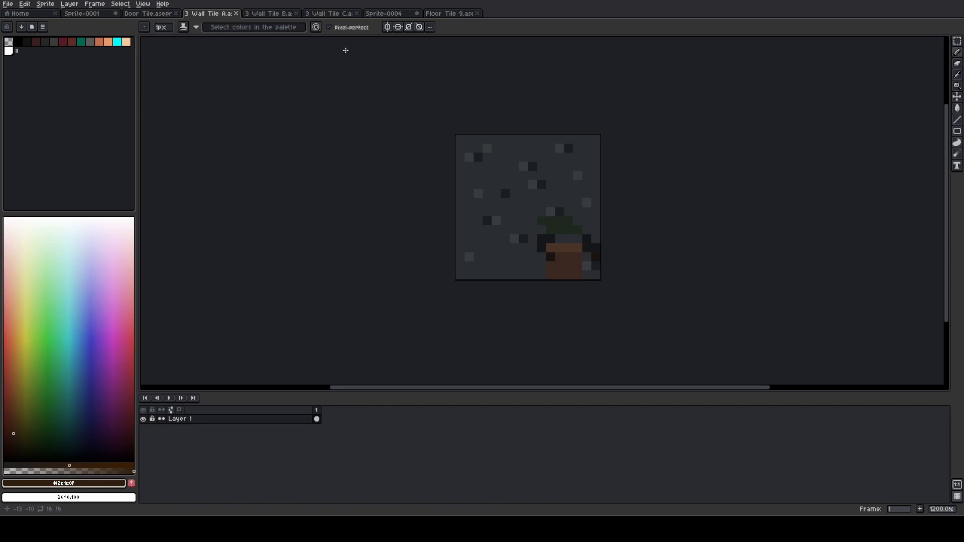
pyautogui.click(281, 13)
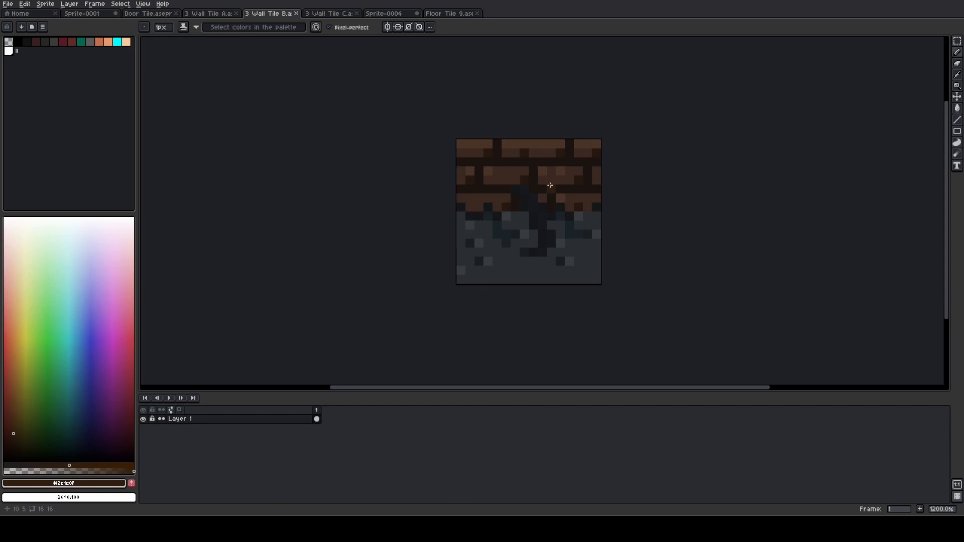
pyautogui.click(338, 15)
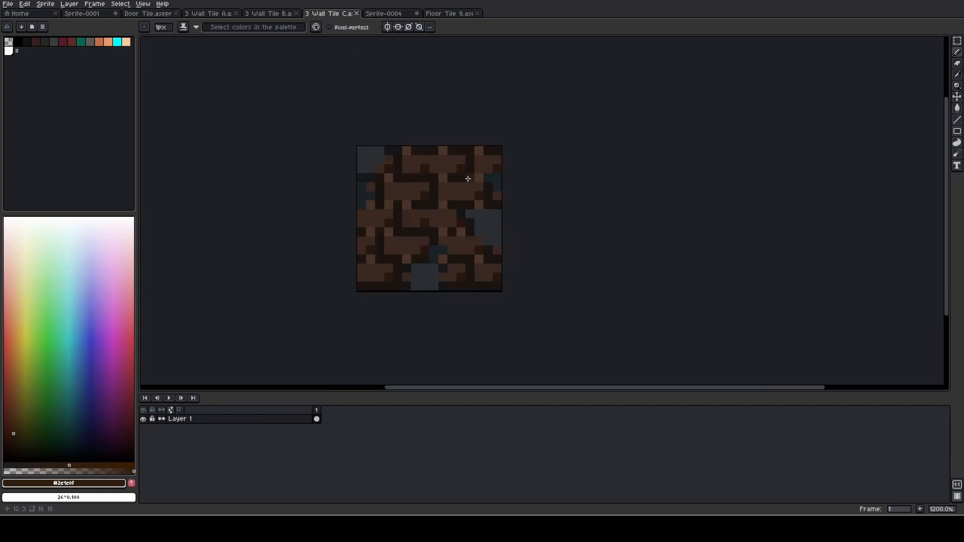
# Compare wall tiles A, B and C repeatedly to examine their plaster, brick and damage patterns
pyautogui.click(216, 16)
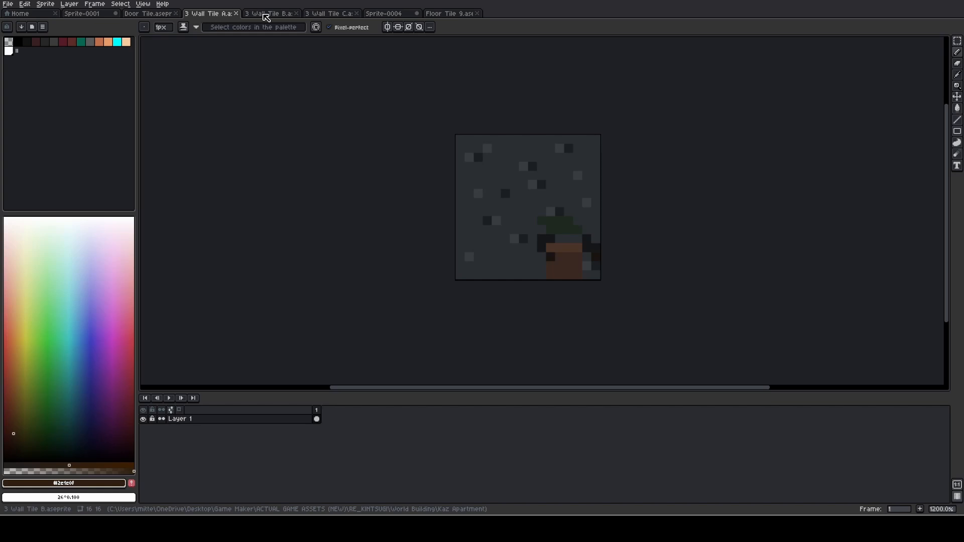
pyautogui.click(266, 15)
pyautogui.click(332, 15)
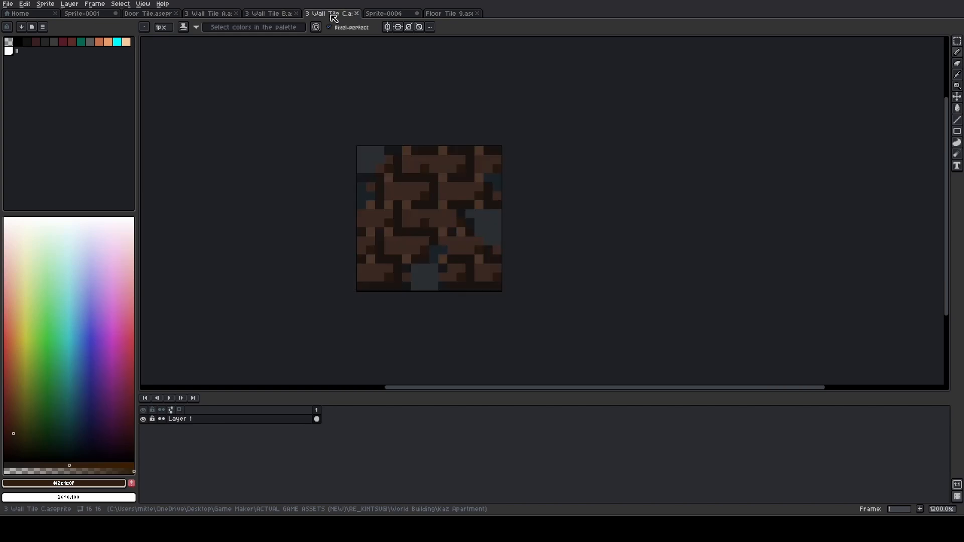
pyautogui.click(269, 14)
pyautogui.click(222, 14)
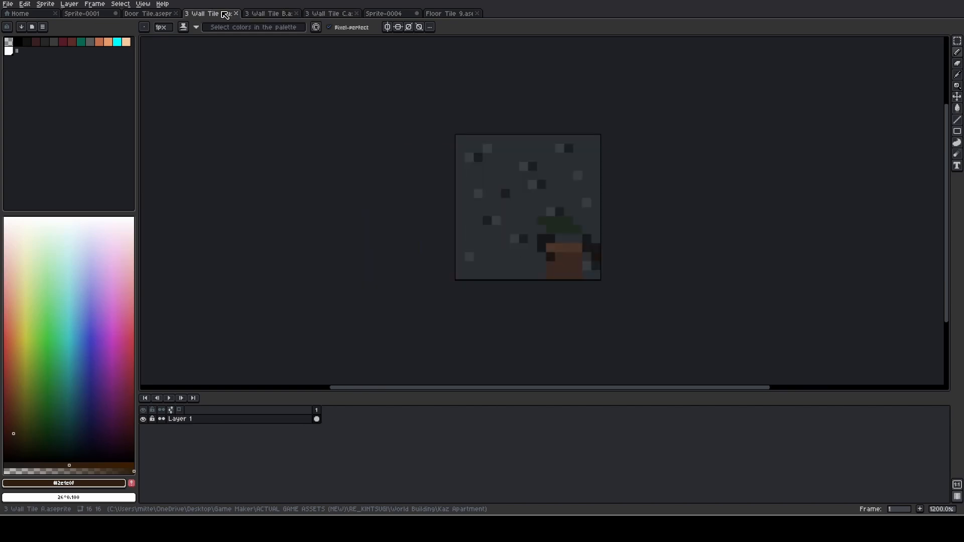
pyautogui.click(266, 16)
pyautogui.click(322, 15)
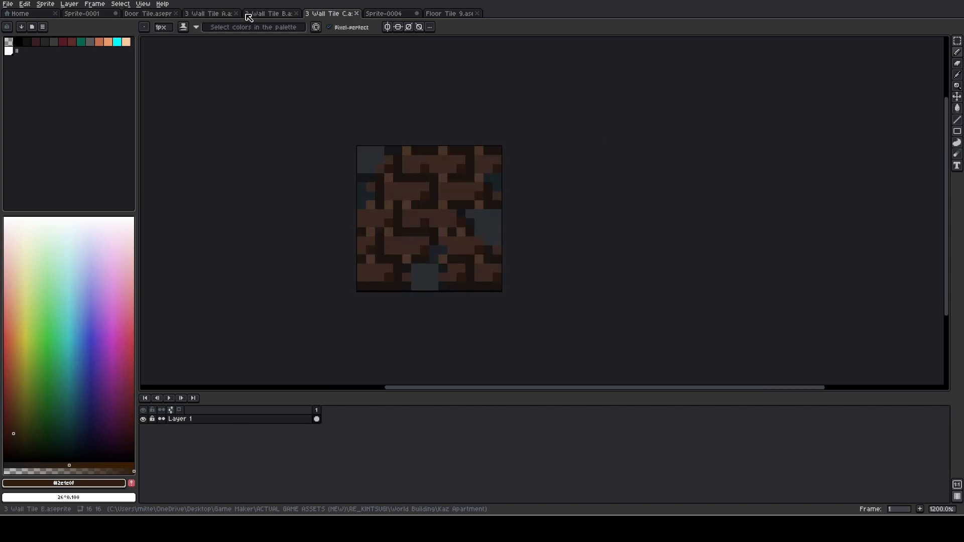
pyautogui.click(219, 16)
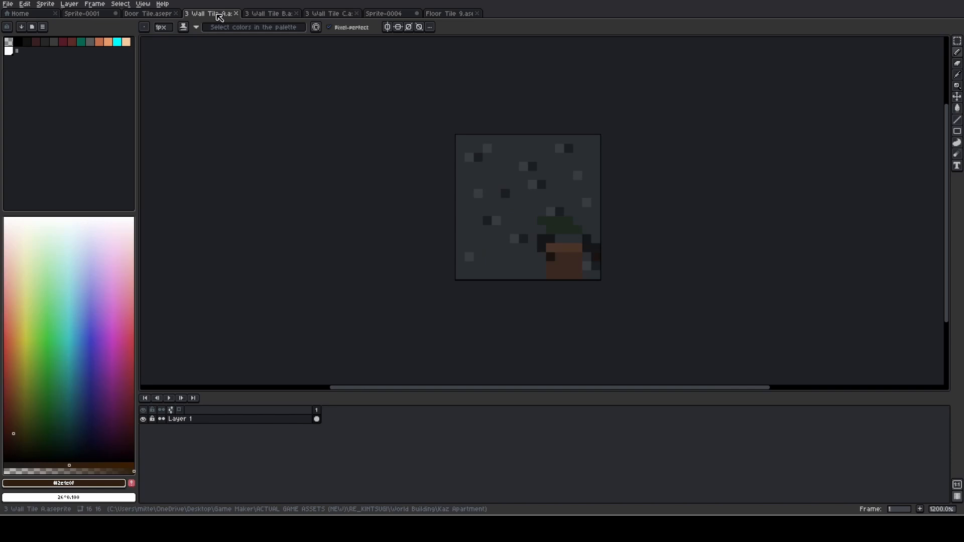
pyautogui.click(269, 15)
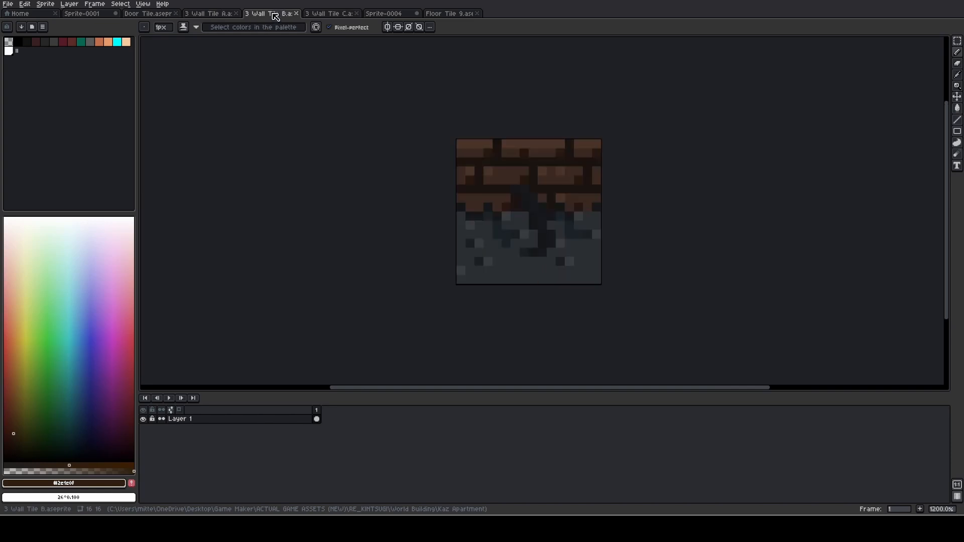
pyautogui.click(333, 15)
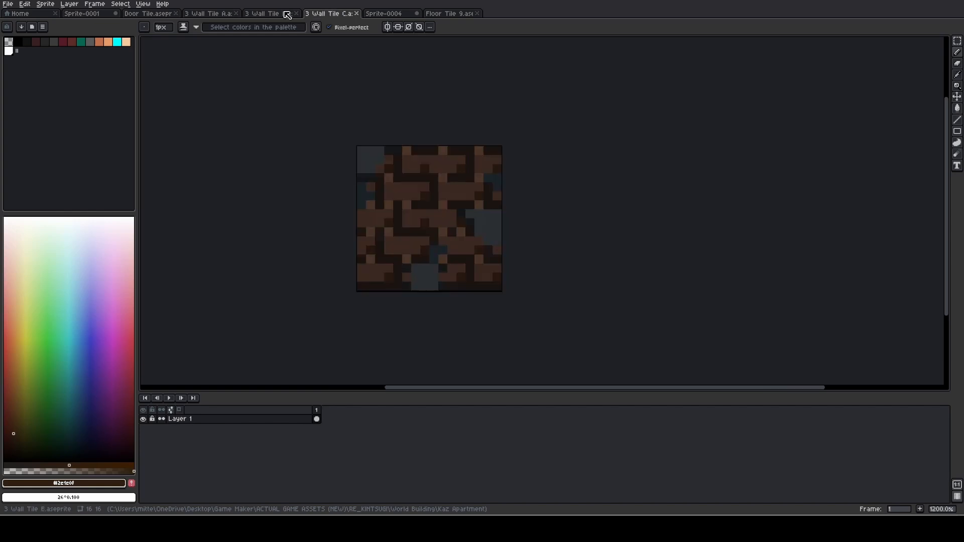
pyautogui.click(219, 14)
pyautogui.click(266, 14)
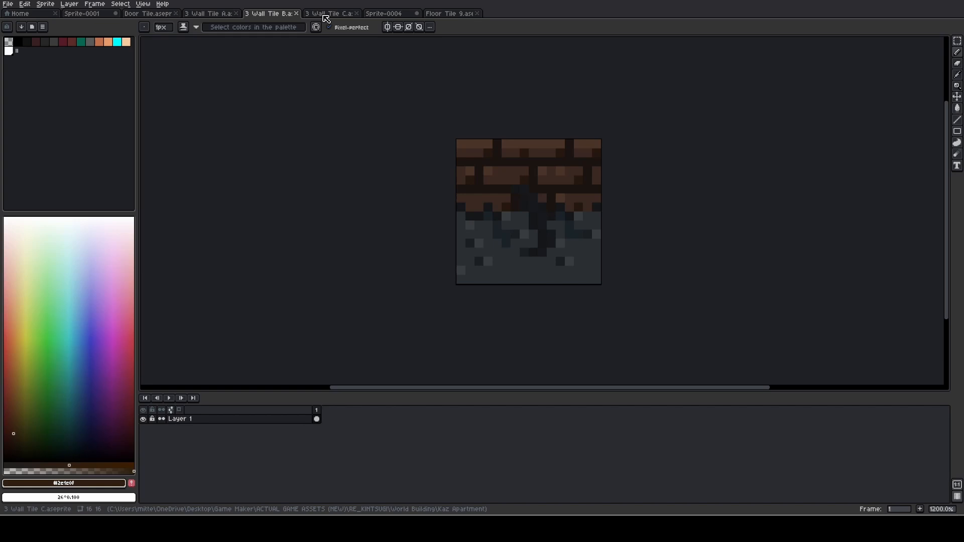
pyautogui.click(200, 13)
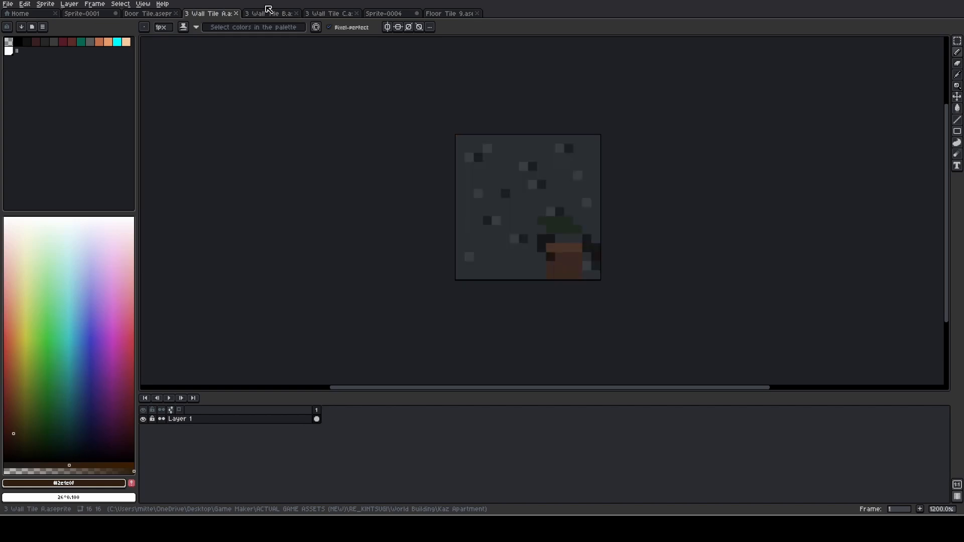
pyautogui.click(270, 12)
pyautogui.click(327, 13)
pyautogui.click(214, 13)
# Check the door tile again, then examine the whole apartment layout in Sprite-0001
pyautogui.click(146, 13)
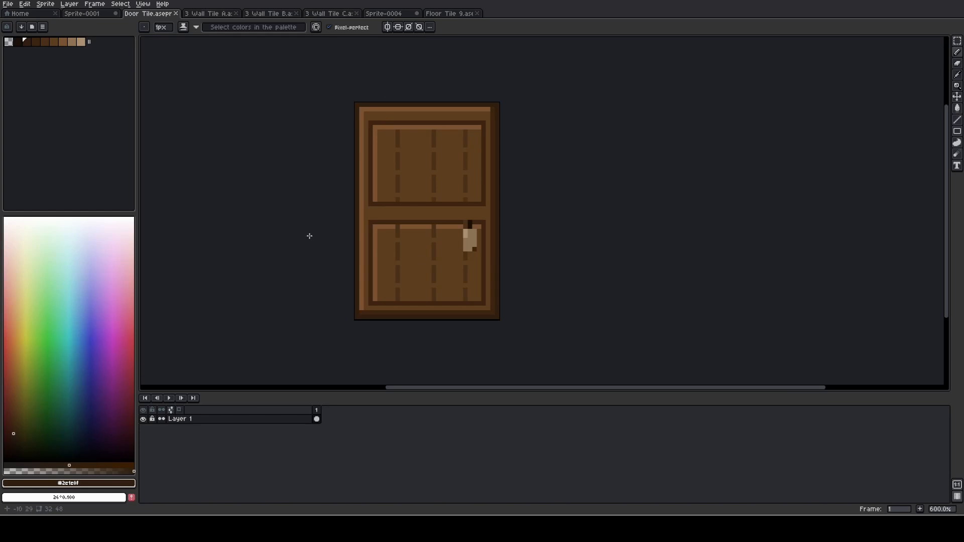
pyautogui.click(92, 13)
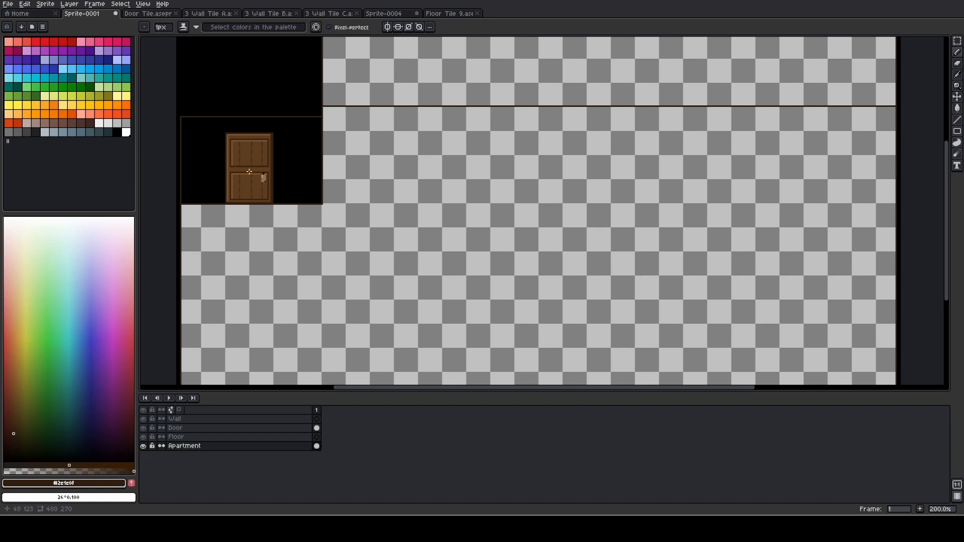
pyautogui.moveTo(295, 156); pyautogui.dragTo(304, 248)
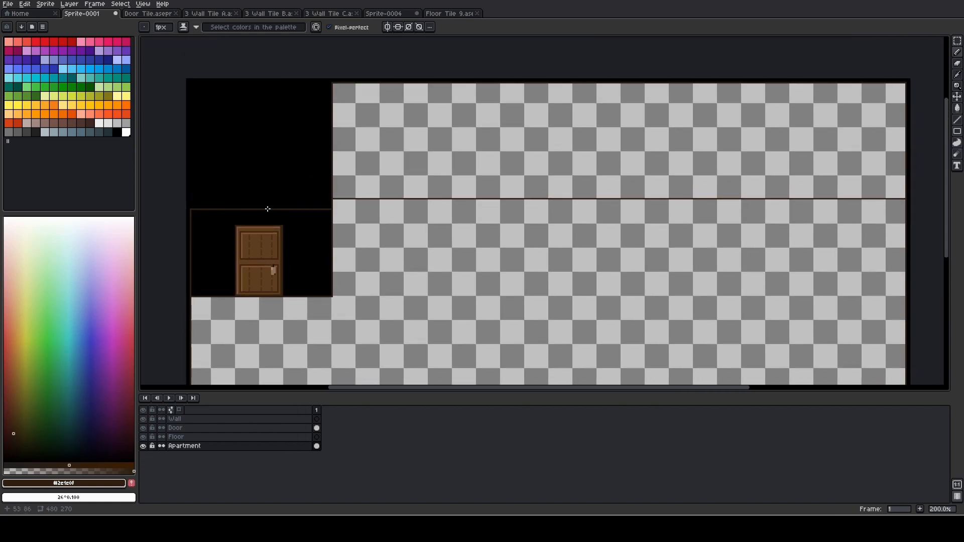
pyautogui.moveTo(302, 311); pyautogui.dragTo(278, 199)
pyautogui.scroll(-1, 277, 199)
pyautogui.scroll(1, 332, 191)
pyautogui.scroll(-1, 387, 177)
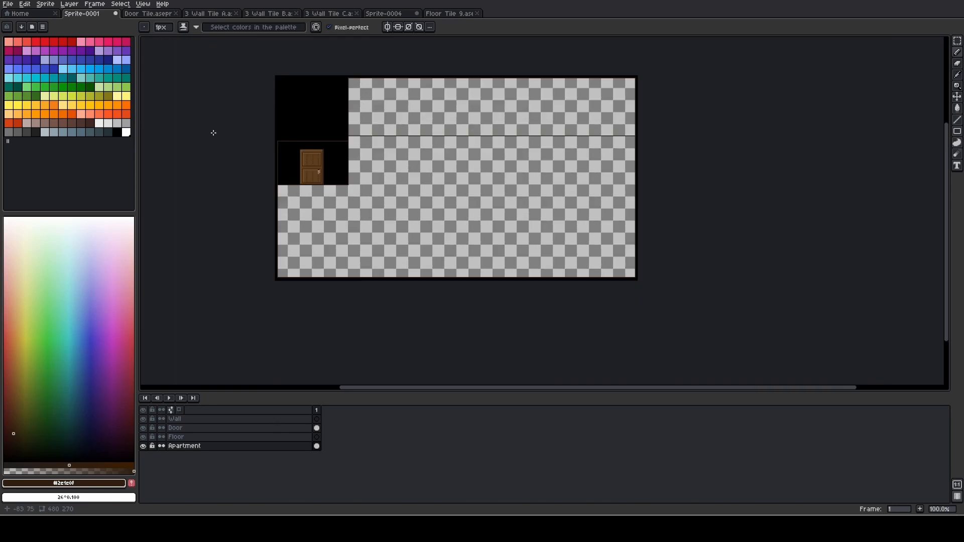
# Scribble green 12 px pencil strokes over the apartment's upper wall and floor, with a vertical divider and an X on the right-hand side
pyautogui.click(44, 87)
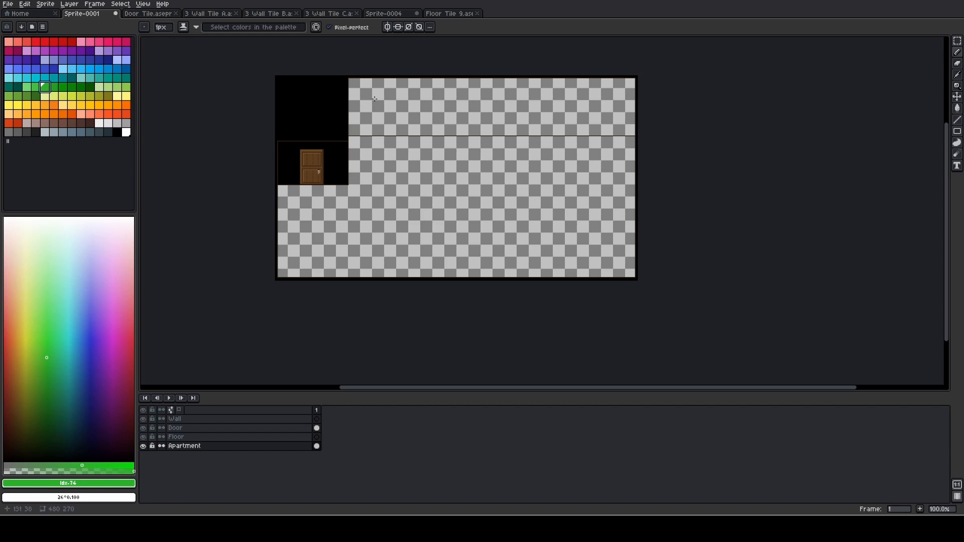
pyautogui.moveTo(374, 99)
pyautogui.mouseDown()
pyautogui.moveTo(367, 115)
pyautogui.moveTo(381, 108)
pyautogui.mouseUp()
pyautogui.press('v')
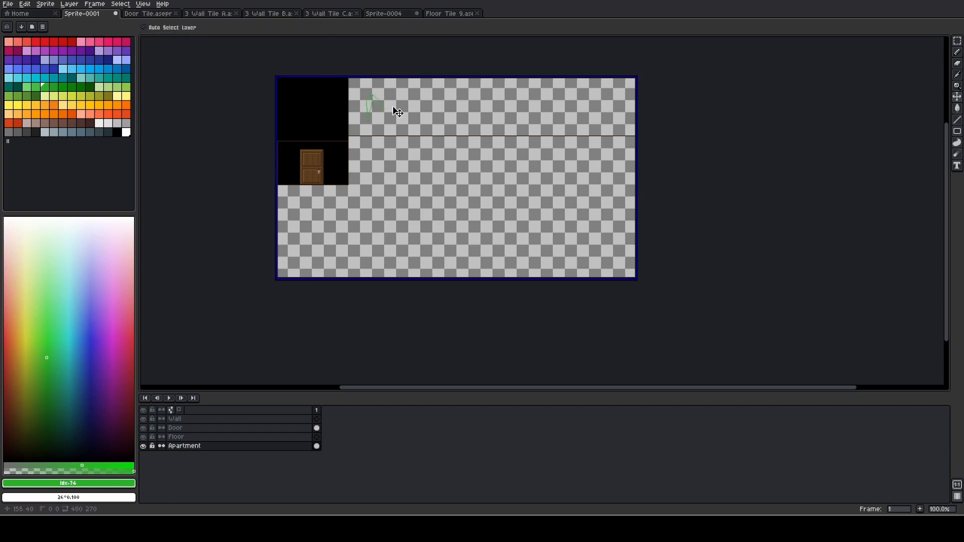
pyautogui.press('b')
pyautogui.moveTo(362, 93)
pyautogui.mouseDown()
pyautogui.moveTo(427, 121)
pyautogui.moveTo(452, 104)
pyautogui.moveTo(538, 107)
pyautogui.mouseUp()
pyautogui.moveTo(542, 119); pyautogui.dragTo(602, 108)
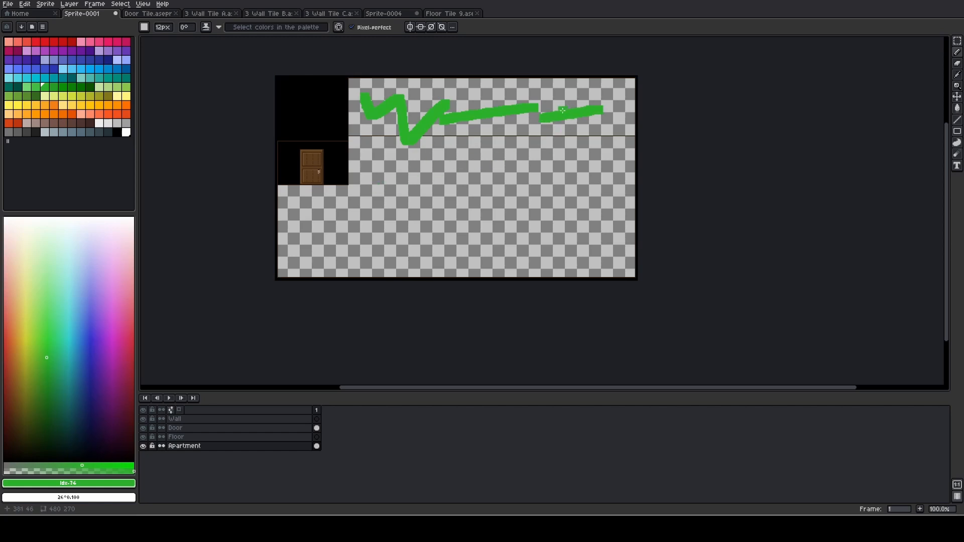
pyautogui.moveTo(564, 77); pyautogui.dragTo(560, 279)
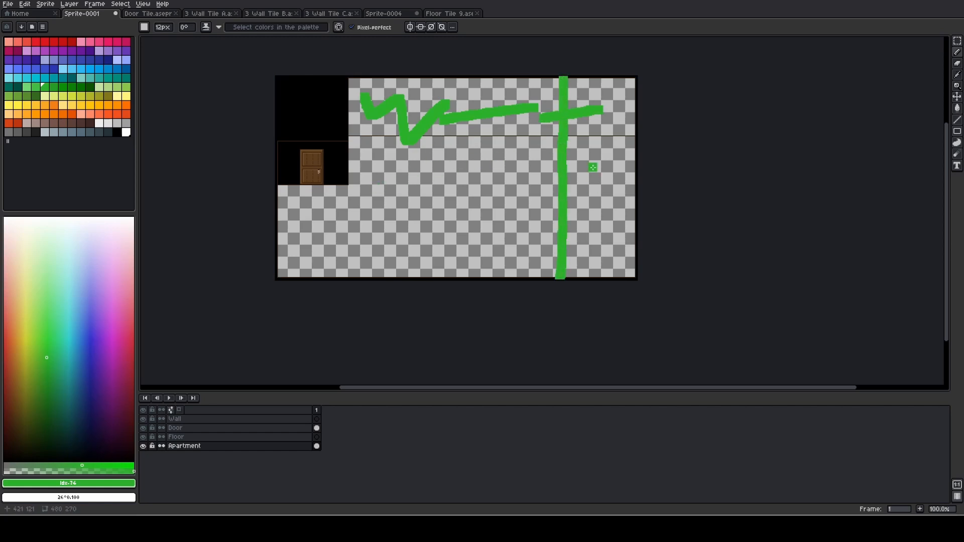
pyautogui.moveTo(622, 133); pyautogui.dragTo(582, 206)
pyautogui.moveTo(585, 107); pyautogui.dragTo(622, 232)
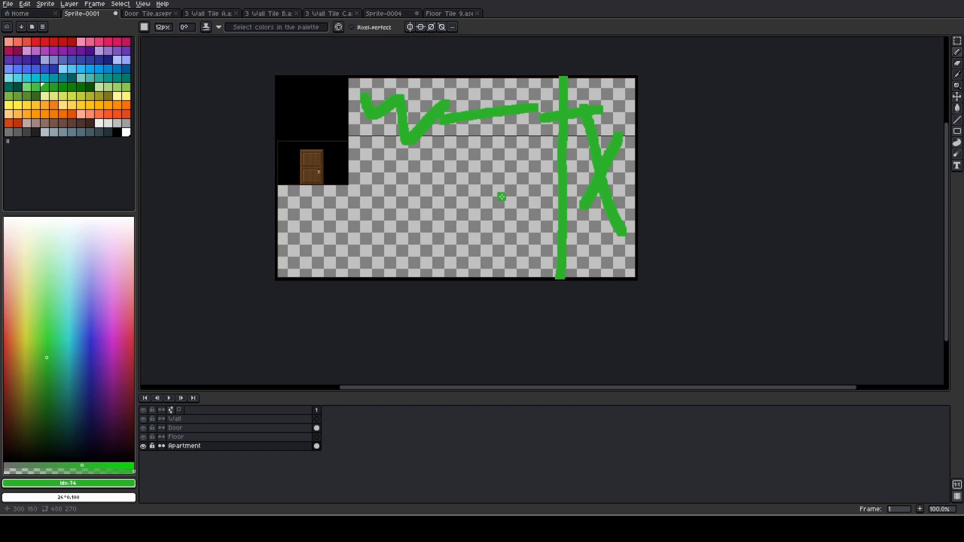
pyautogui.moveTo(461, 174)
pyautogui.mouseDown()
pyautogui.moveTo(415, 221)
pyautogui.moveTo(356, 247)
pyautogui.moveTo(507, 231)
pyautogui.moveTo(492, 179)
pyautogui.moveTo(393, 226)
pyautogui.moveTo(485, 182)
pyautogui.moveTo(439, 230)
pyautogui.moveTo(382, 240)
pyautogui.mouseUp()
# Undo all the green pencil strokes on the Apartment layer
pyautogui.press('v')
pyautogui.hotkey('ctrl', 'z')
pyautogui.hotkey('ctrl', 'z')
pyautogui.hotkey('ctrl', 'z')
pyautogui.hotkey('ctrl', 'z')
pyautogui.hotkey('ctrl', 'z')
pyautogui.hotkey('ctrl', 'z')
pyautogui.hotkey('ctrl', 'z')
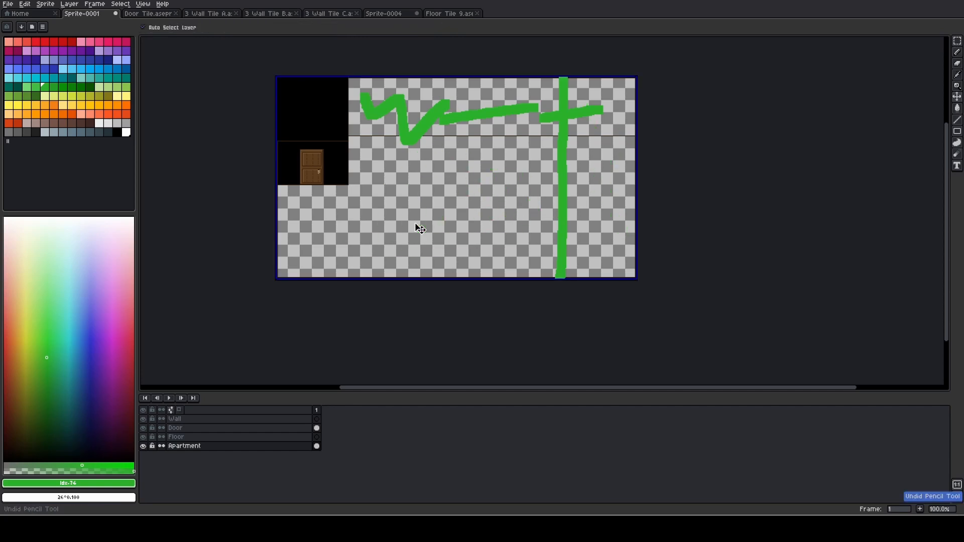
pyautogui.press('b')
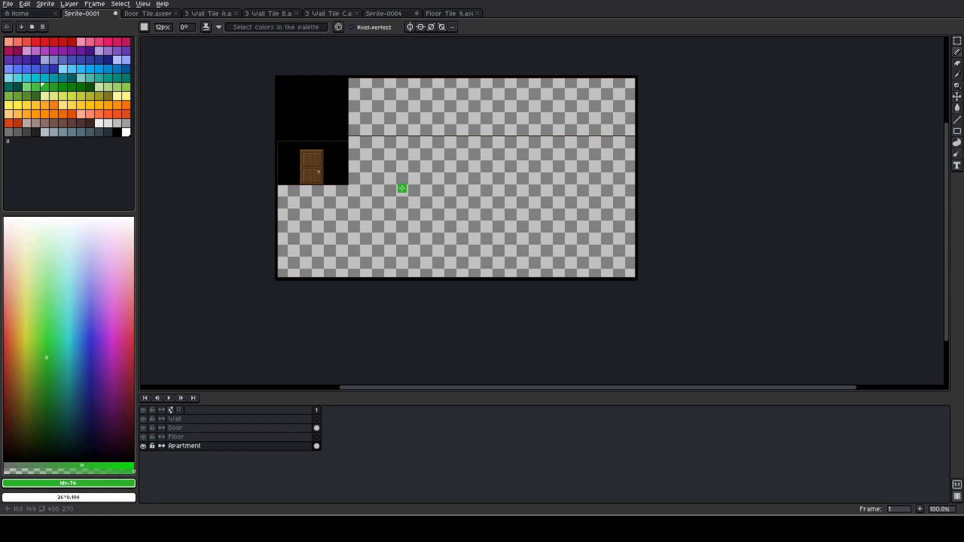
# Open Sprite-0004 with the combined wall tiles, choose black, and reduce the pencil size to 1 px
pyautogui.scroll(1, 402, 189)
pyautogui.scroll(-1, 400, 187)
pyautogui.click(224, 14)
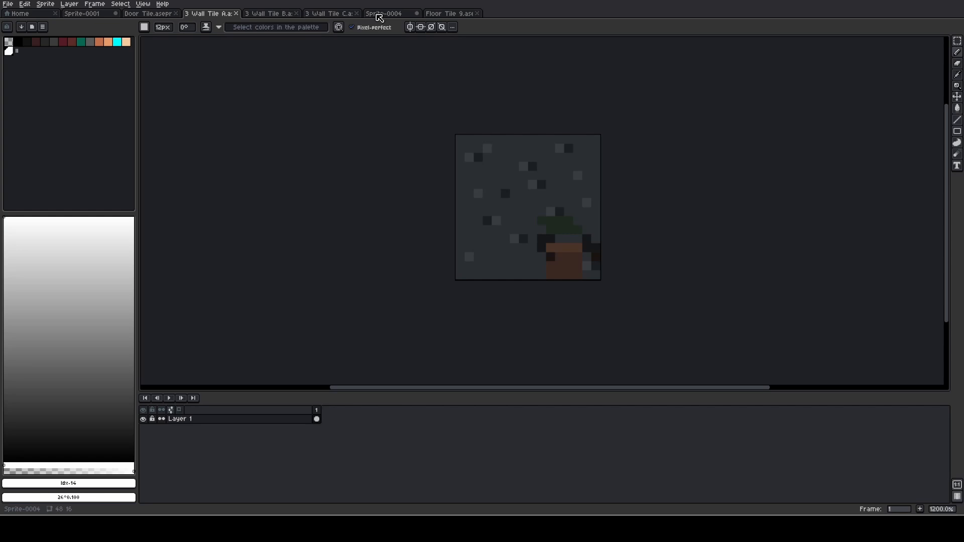
pyautogui.click(377, 15)
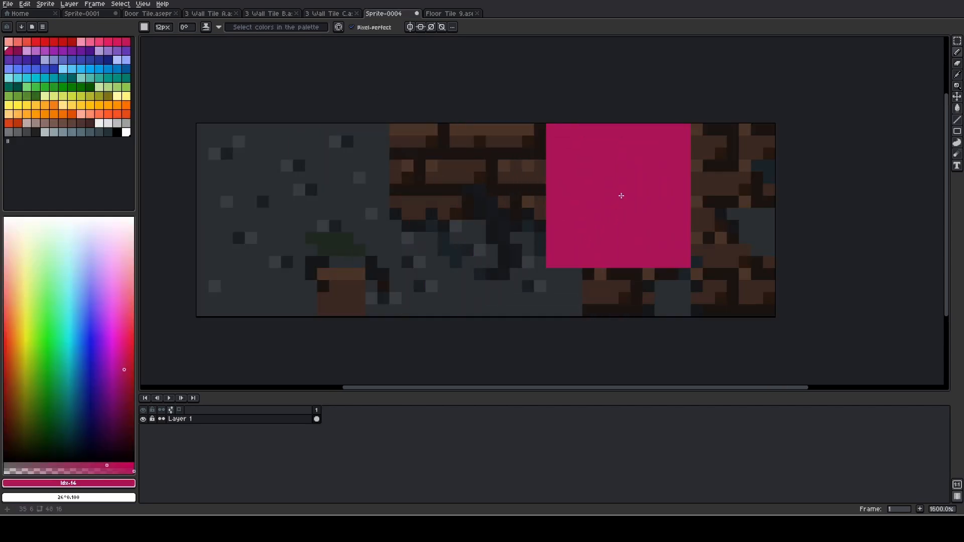
pyautogui.click(117, 132)
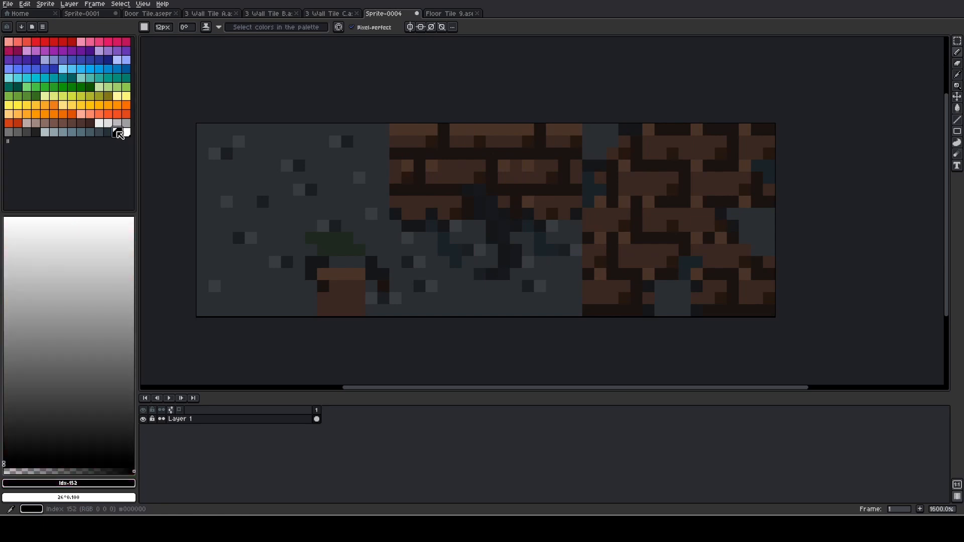
pyautogui.press('-')
pyautogui.press('-')
pyautogui.press('-')
pyautogui.press('-')
pyautogui.press('-')
pyautogui.press('-')
pyautogui.press('-')
pyautogui.press('-')
pyautogui.press('-')
pyautogui.press('-')
pyautogui.press('-')
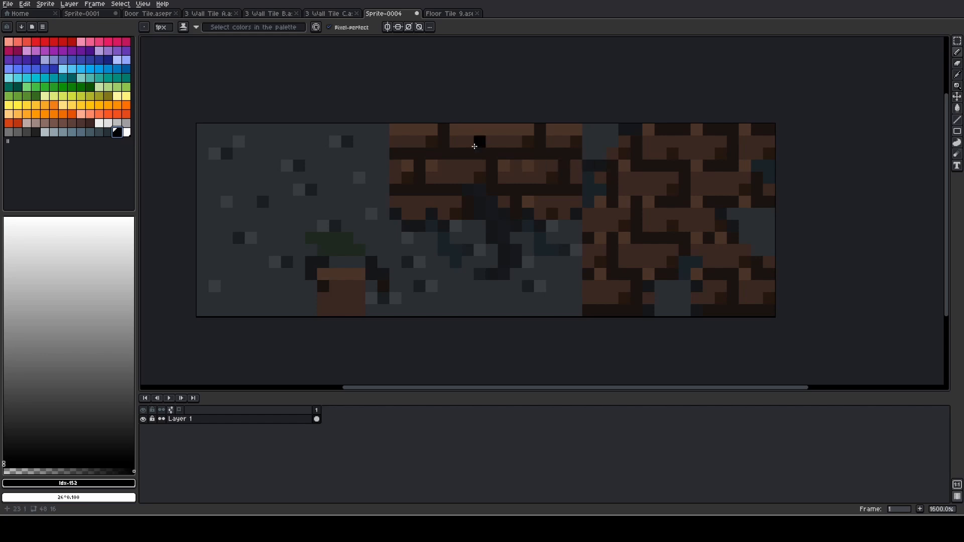
# Copy the entire wall tile A image
pyautogui.click(223, 15)
pyautogui.press('v')
pyautogui.hotkey('ctrl', 'a')
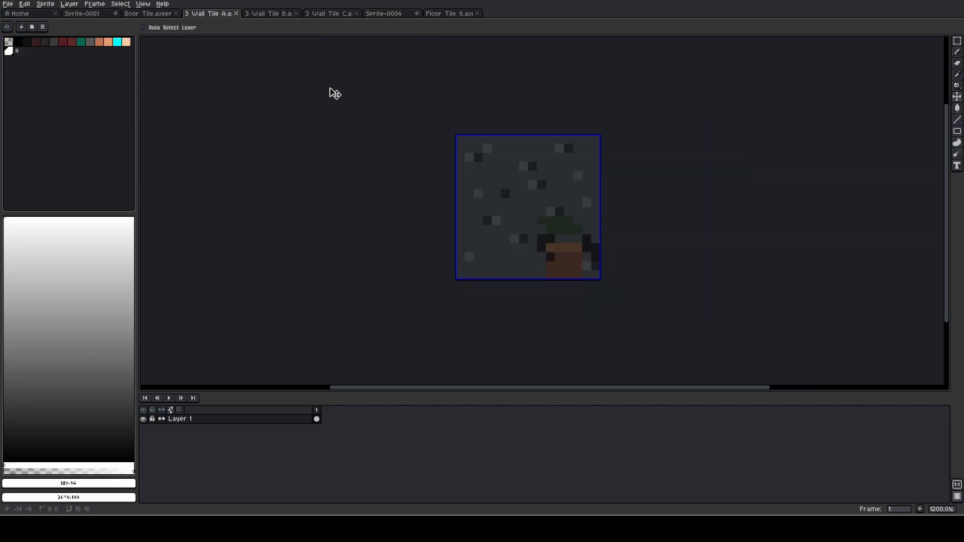
pyautogui.hotkey('ctrl', 'c')
# Paste wall tile A into Sprite-0001 at 97, 3, in the upper-left corner of the apartment's upper wall area
pyautogui.click(89, 16)
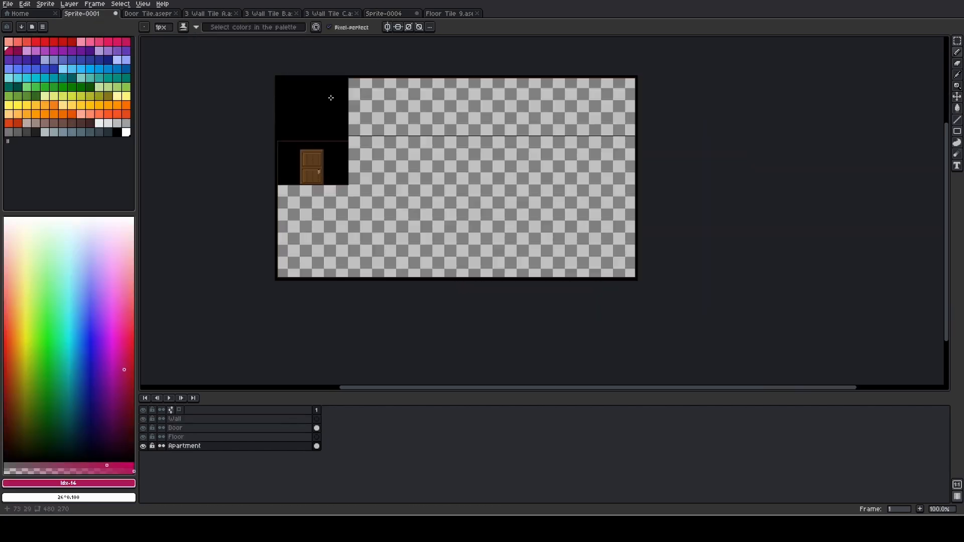
pyautogui.scroll(4, 344, 99)
pyautogui.moveTo(312, 76); pyautogui.dragTo(386, 202)
pyautogui.scroll(1, 445, 160)
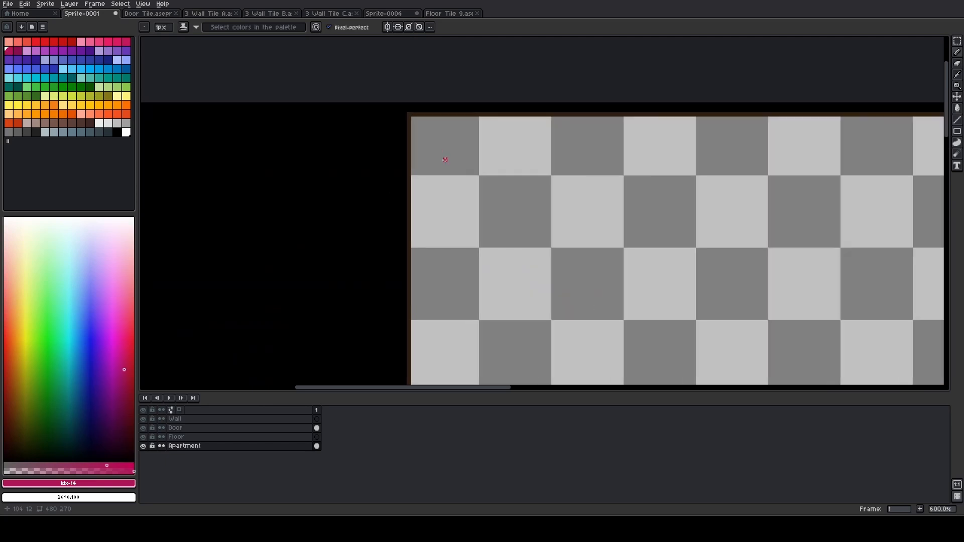
pyautogui.hotkey('ctrl', 'v')
pyautogui.moveTo(533, 143); pyautogui.dragTo(445, 159)
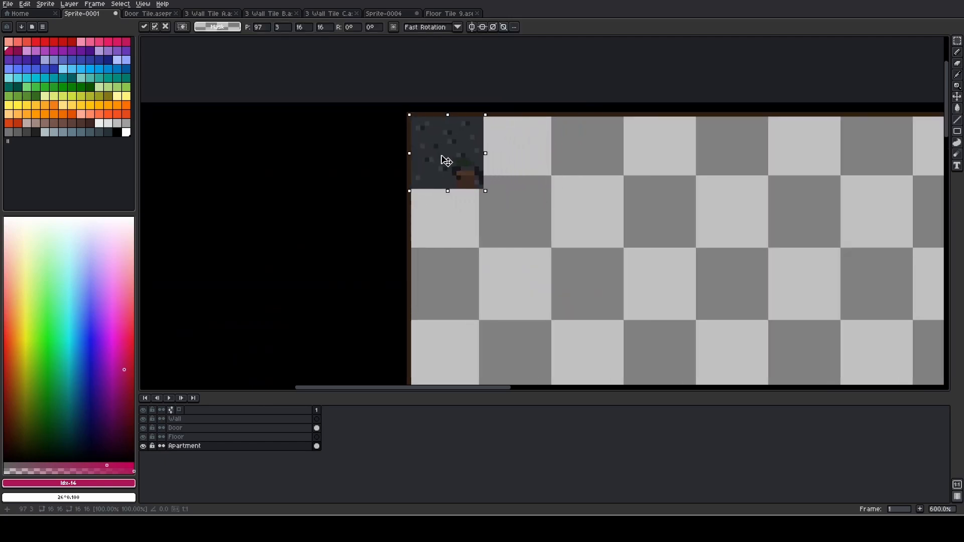
pyautogui.click(336, 82)
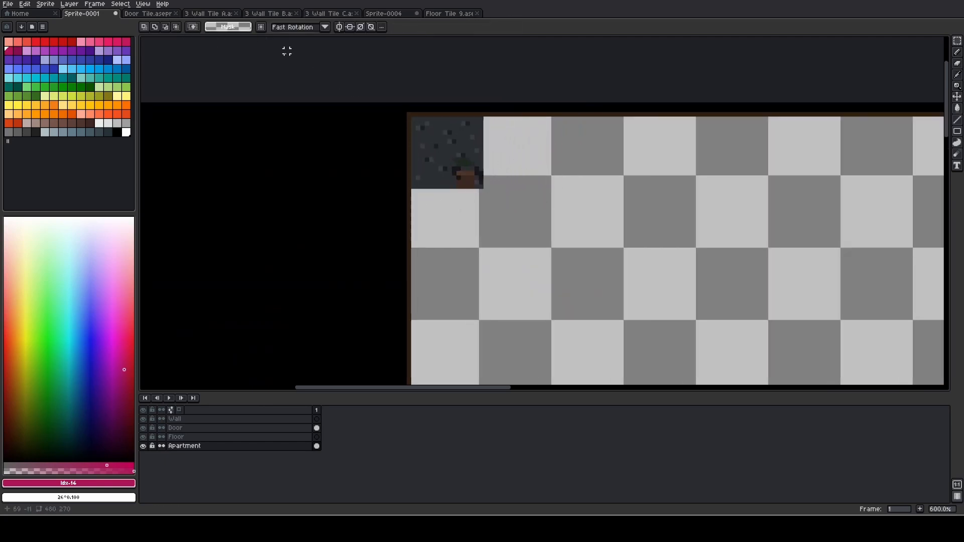
# Paste a second copy of wall tile A at 113, 3, directly to the right of the first
pyautogui.hotkey('ctrl', 'v')
pyautogui.moveTo(543, 161); pyautogui.dragTo(524, 175)
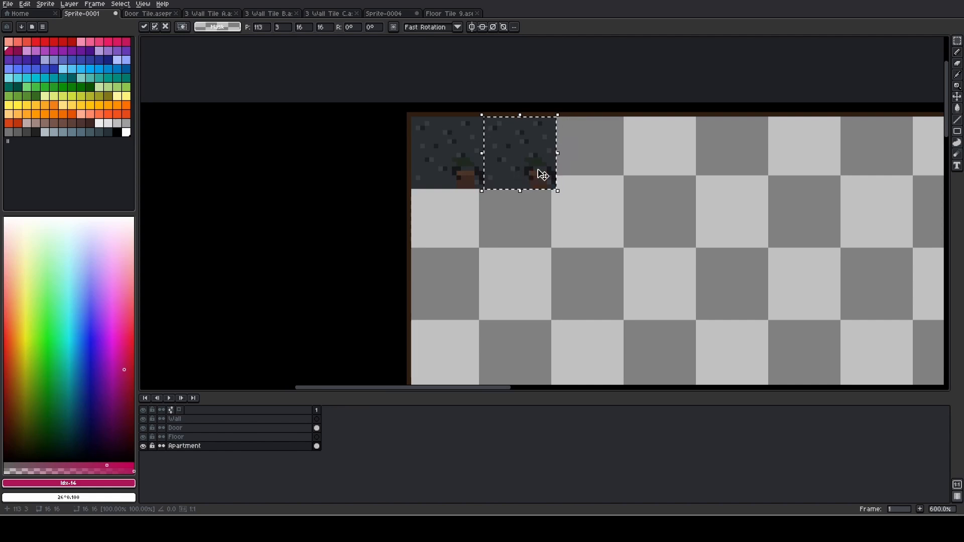
pyautogui.scroll(3, 524, 175)
pyautogui.press('i')
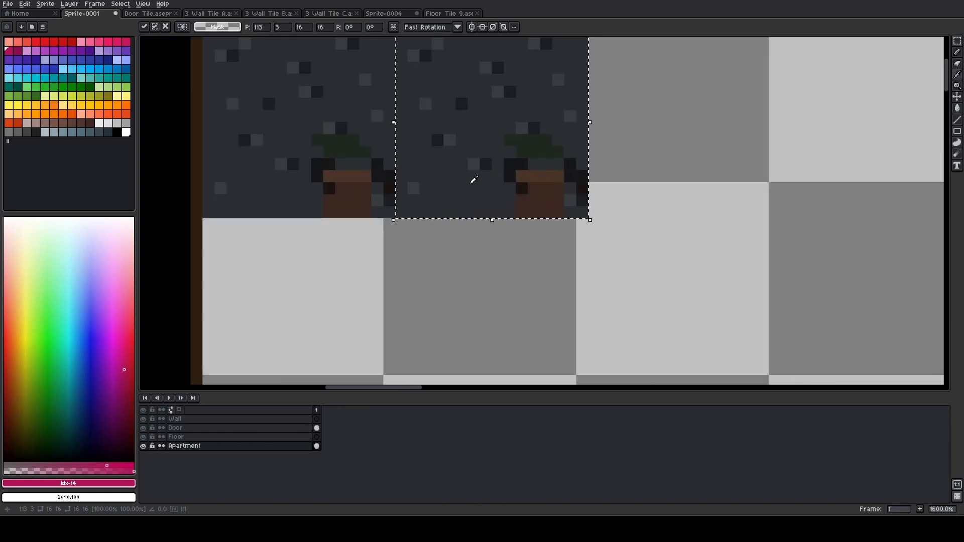
# Undo both wall tile A pastes on the Apartment layer
pyautogui.click(467, 184)
pyautogui.press('b')
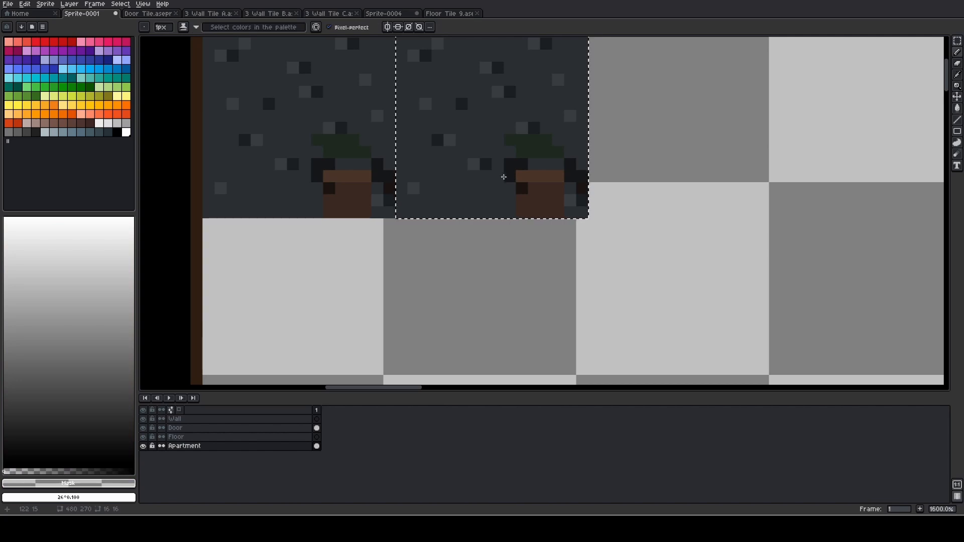
pyautogui.press('b')
pyautogui.hotkey('ctrl', 'z')
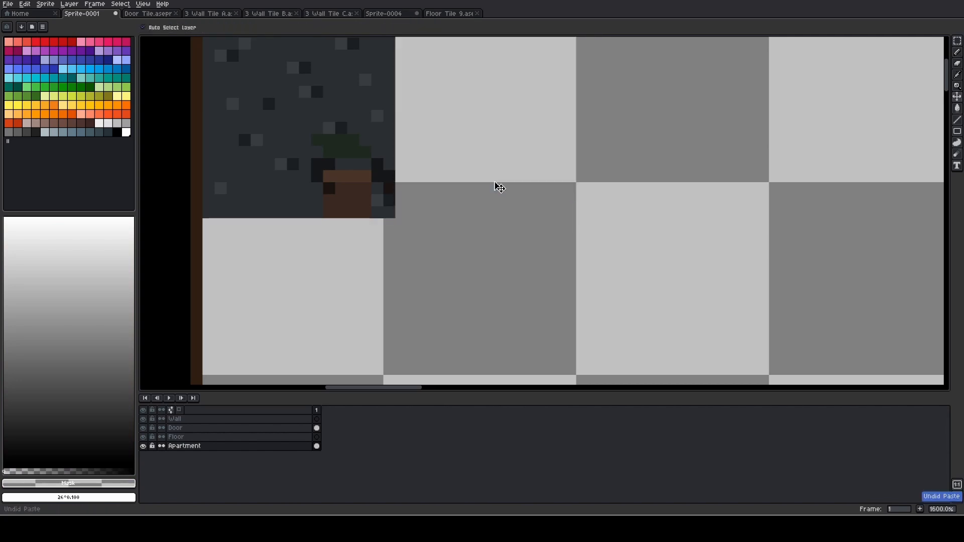
pyautogui.hotkey('ctrl', 'z')
pyautogui.hotkey('ctrl', 'z')
pyautogui.scroll(-3, 423, 249)
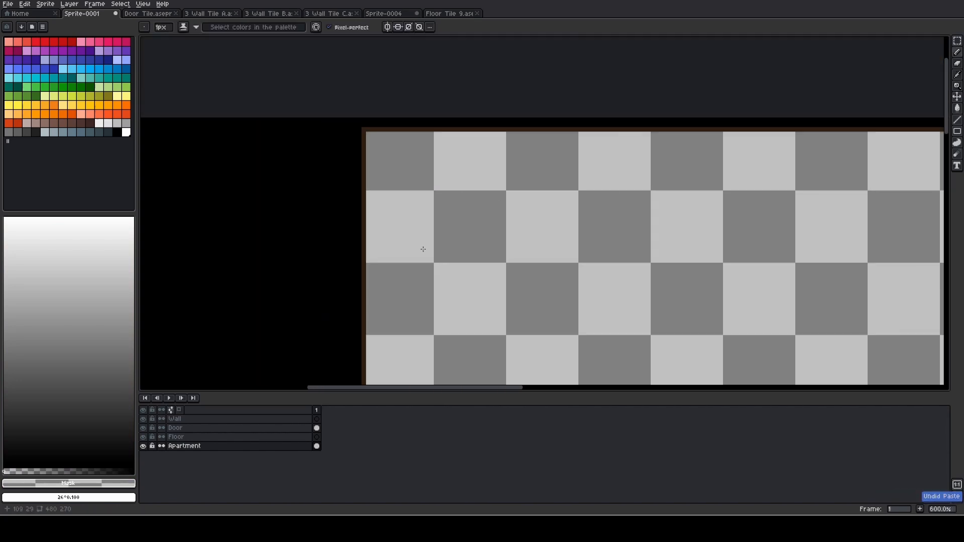
# Make the Wall layer active and paste wall tile A at 97, 3, in the upper-left corner of the apartment's upper wall
pyautogui.click(236, 419)
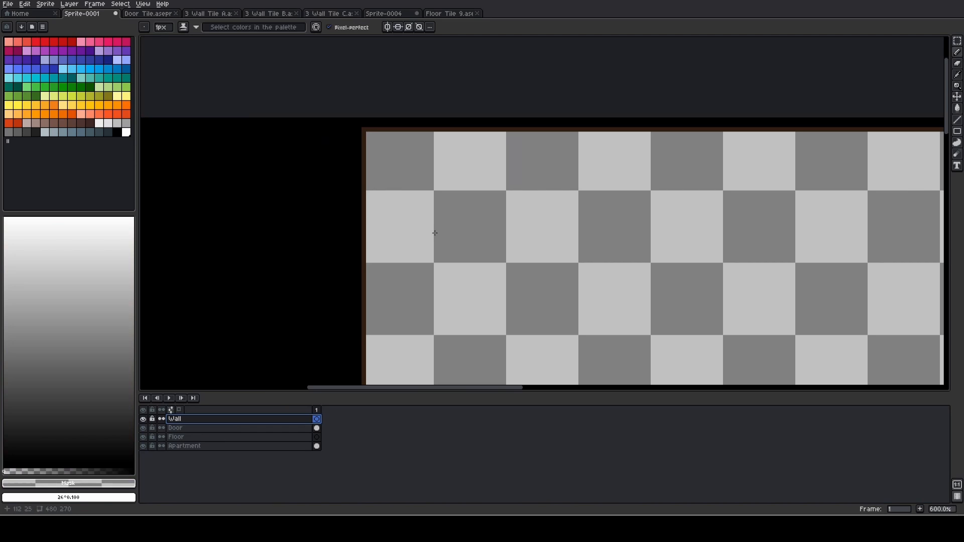
pyautogui.hotkey('ctrl', 'v')
pyautogui.moveTo(531, 170); pyautogui.dragTo(394, 185)
pyautogui.scroll(-2, 402, 325)
pyautogui.scroll(-2, 402, 325)
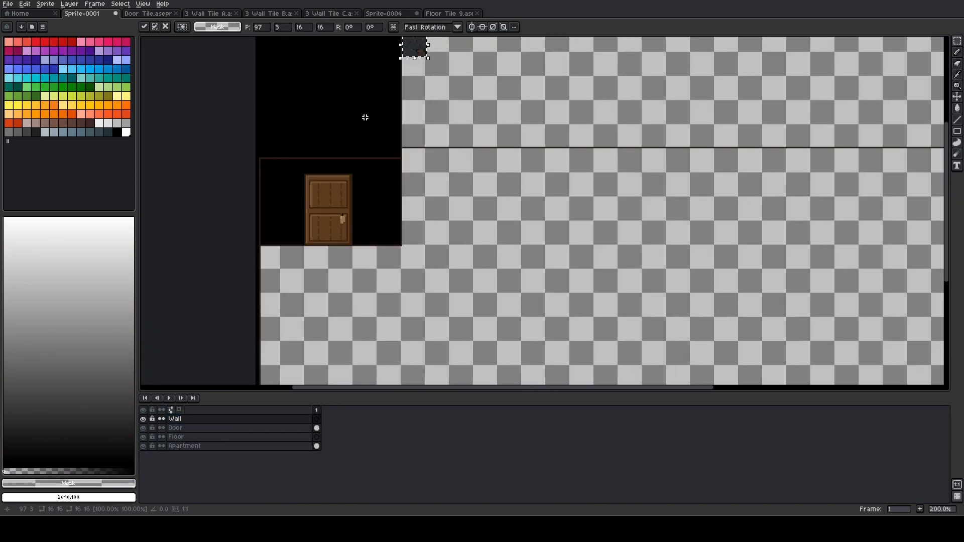
# Check the Door, Floor and Apartment layers by toggling their visibility off and on
pyautogui.click(144, 428)
pyautogui.click(144, 427)
pyautogui.click(144, 428)
pyautogui.click(144, 437)
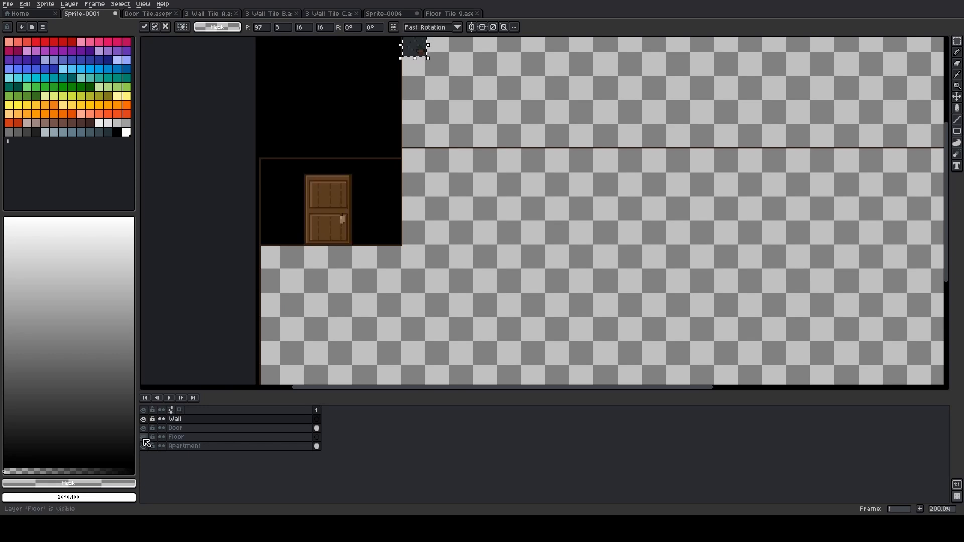
pyautogui.click(144, 446)
pyautogui.click(144, 446)
pyautogui.click(144, 445)
pyautogui.click(144, 446)
pyautogui.click(143, 446)
pyautogui.click(143, 446)
pyautogui.click(143, 446)
pyautogui.click(144, 445)
# Commit the pasted wall tile at 97, 3 on the Wall layer
pyautogui.scroll(4, 432, 224)
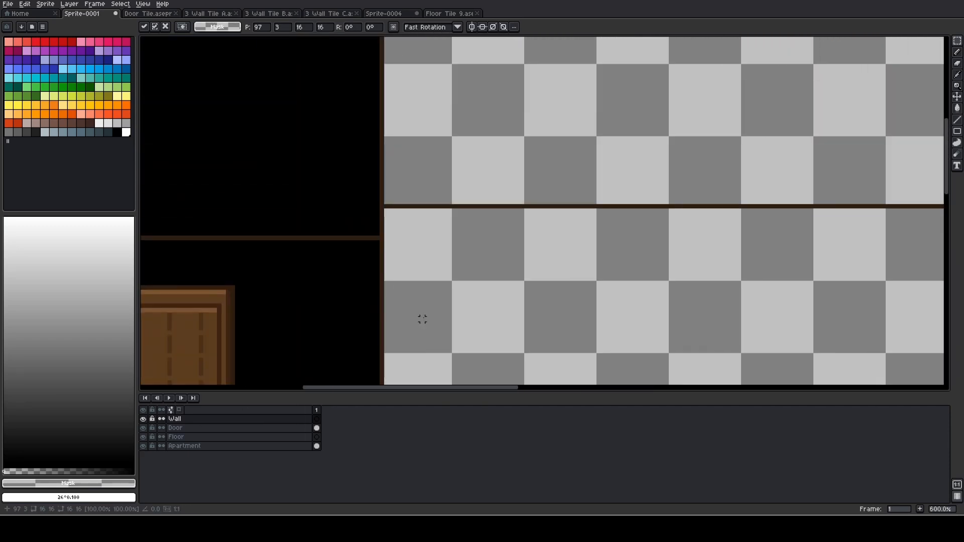
pyautogui.scroll(1, 395, 142)
pyautogui.moveTo(395, 142); pyautogui.dragTo(404, 364)
pyautogui.moveTo(454, 178); pyautogui.dragTo(505, 274)
pyautogui.click(487, 194)
pyautogui.moveTo(527, 185); pyautogui.dragTo(509, 228)
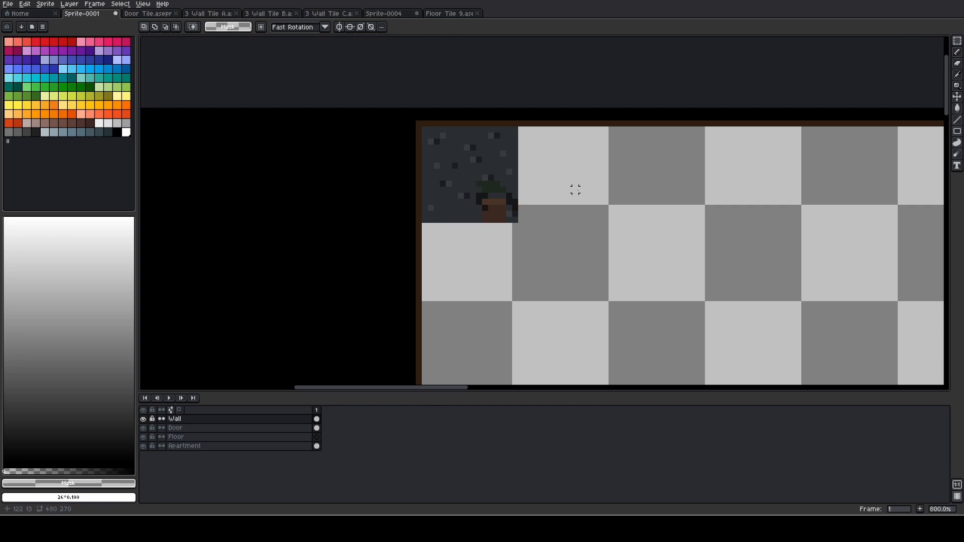
# Try pasting three more copies of wall tile A in a row at 113, 3, 129, 3 and 145, 3
pyautogui.hotkey('ctrl', 'v')
pyautogui.moveTo(560, 169); pyautogui.dragTo(685, 205)
pyautogui.click(647, 196)
pyautogui.hotkey('ctrl', 'v')
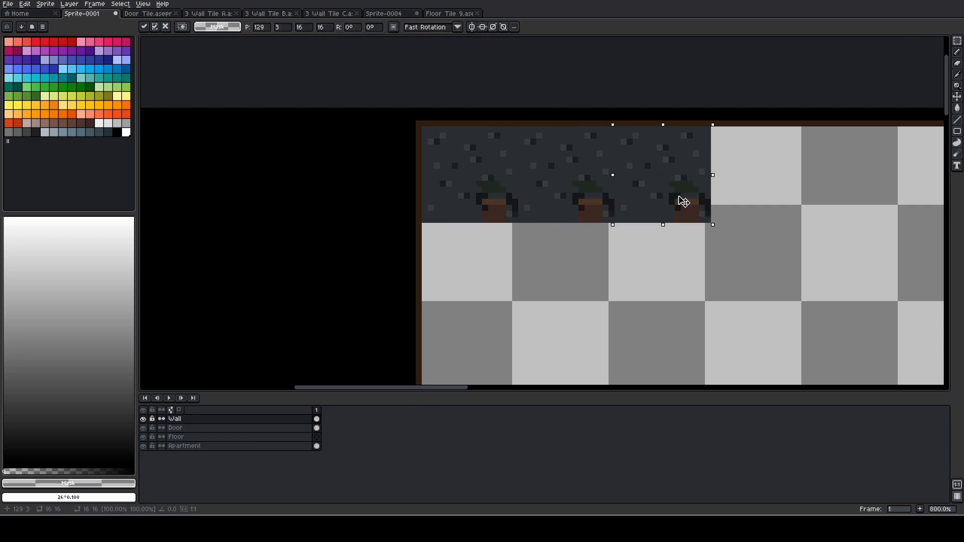
pyautogui.click(748, 209)
pyautogui.hotkey('ctrl', 'v')
pyautogui.moveTo(575, 187); pyautogui.dragTo(798, 206)
pyautogui.scroll(2, 558, 201)
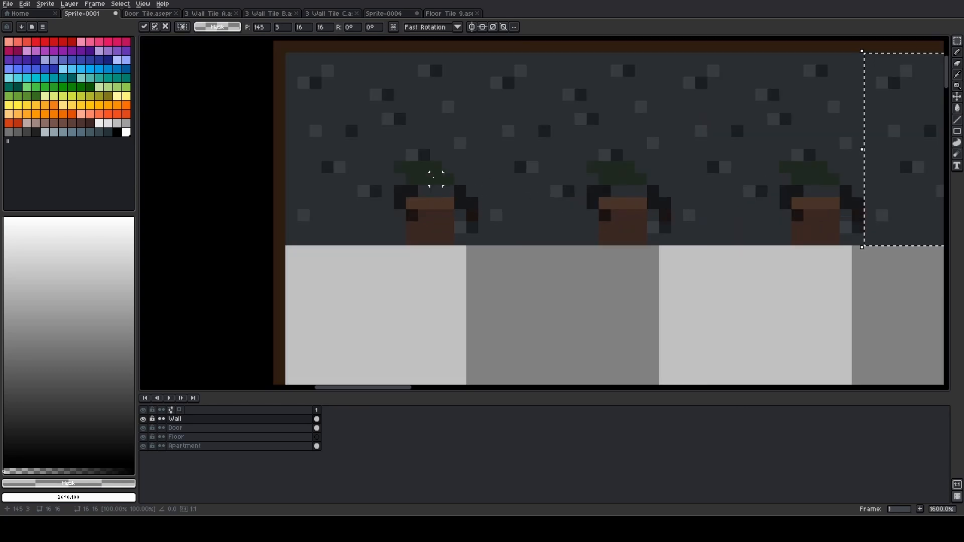
# Sample the wall's base colour #2a2e32 beside the first tile's plant and choose the Pencil tool
pyautogui.press('i')
pyautogui.click(459, 172)
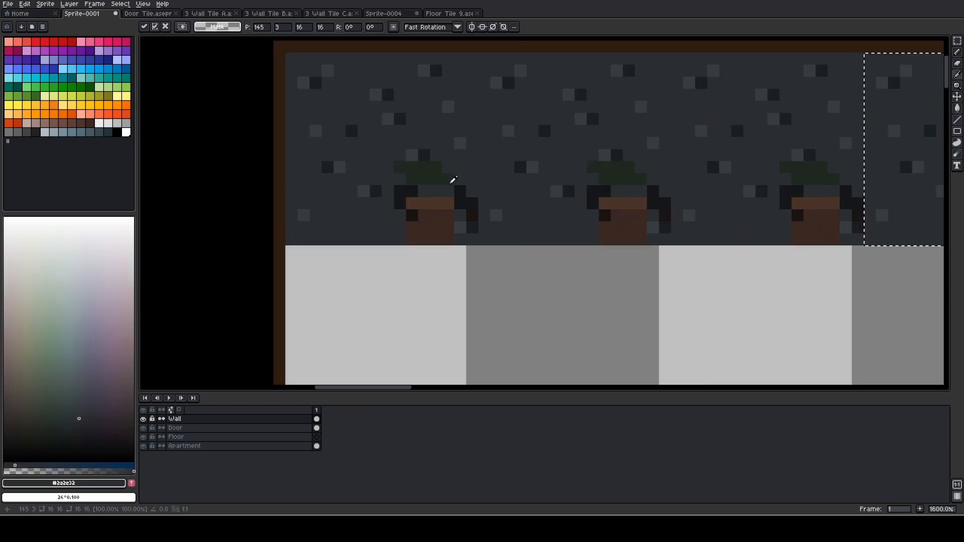
pyautogui.scroll(2, 421, 197)
pyautogui.press('b')
# Undo the three extra wall tile pastes, keeping only the first tile
pyautogui.scroll(-3, 395, 190)
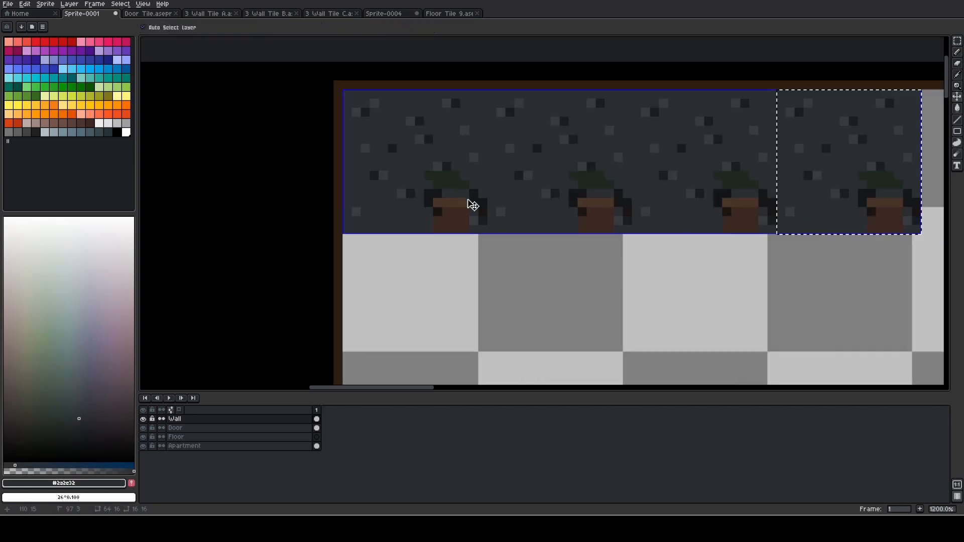
pyautogui.hotkey('ctrl', 'z')
pyautogui.hotkey('ctrl', 'z')
pyautogui.hotkey('ctrl', 'z')
# Paint over the plant, pot and their shadow in the first wall tile with the base colour #2a2e32
pyautogui.scroll(3, 411, 190)
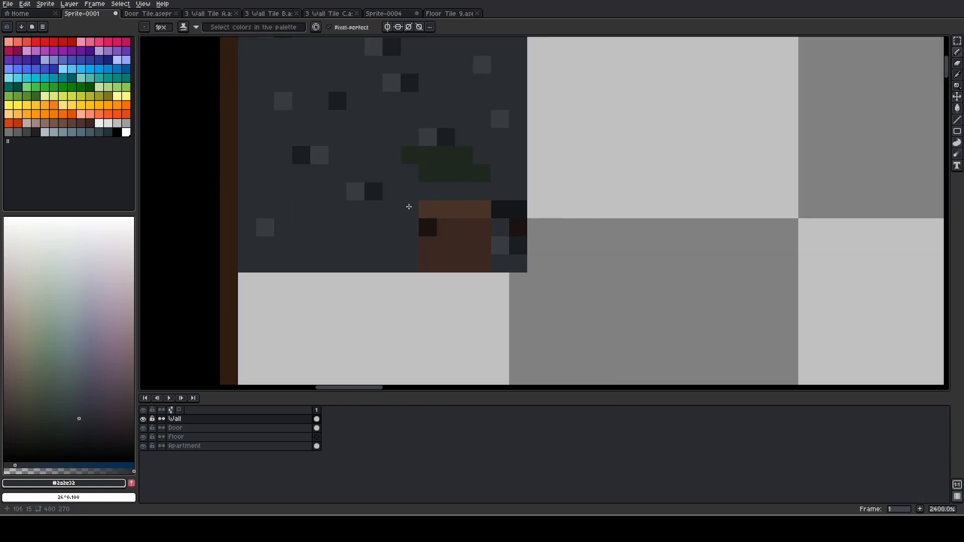
pyautogui.moveTo(410, 210)
pyautogui.mouseDown()
pyautogui.moveTo(512, 205)
pyautogui.moveTo(517, 244)
pyautogui.moveTo(522, 217)
pyautogui.moveTo(498, 243)
pyautogui.moveTo(429, 231)
pyautogui.moveTo(467, 231)
pyautogui.mouseUp()
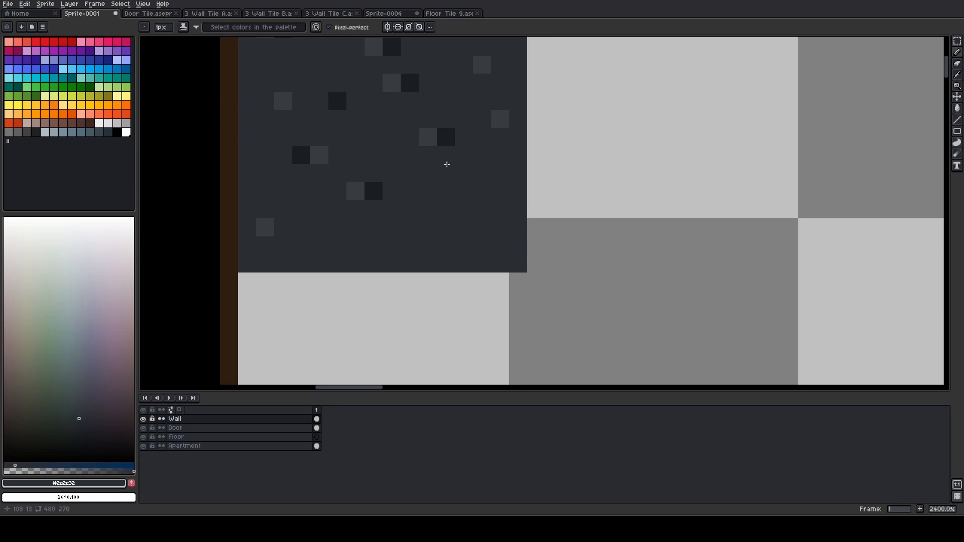
pyautogui.scroll(-2, 447, 164)
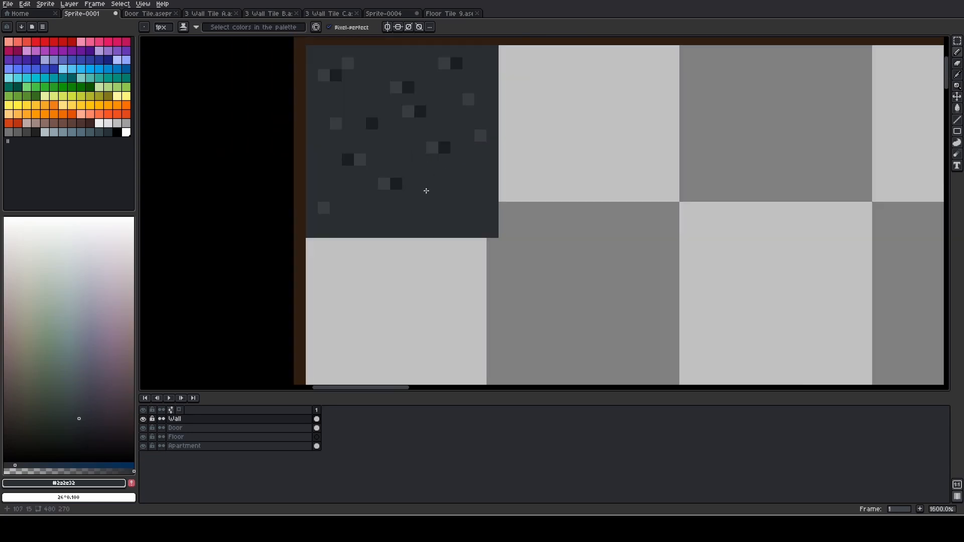
# Add scattered light #383c40 and dark #1a1e22 single-pixel speckles to the tile's cleared lower-right area, using colours sampled from its existing speckles
pyautogui.keyDown('alt'); pyautogui.click(434, 149); pyautogui.keyUp('alt')
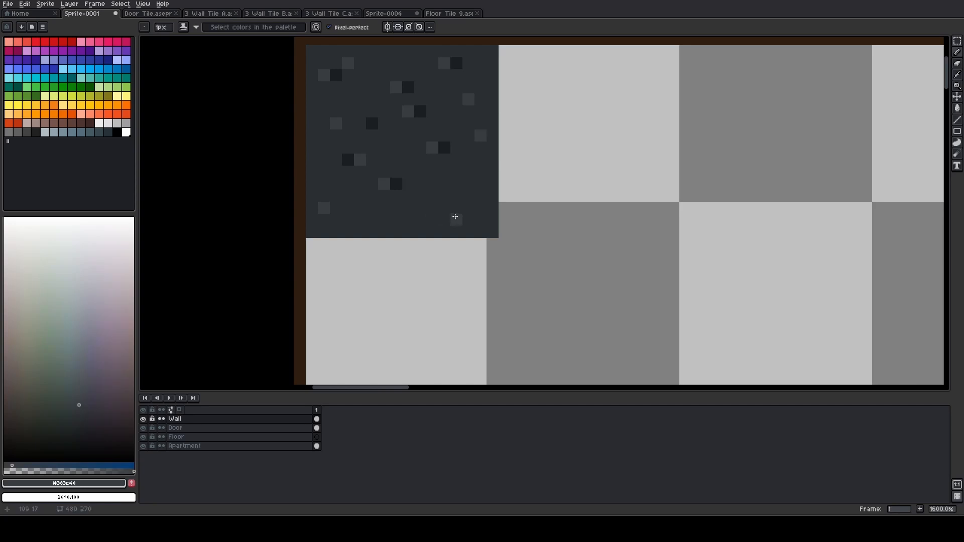
pyautogui.keyDown('alt'); pyautogui.click(441, 198); pyautogui.keyUp('alt')
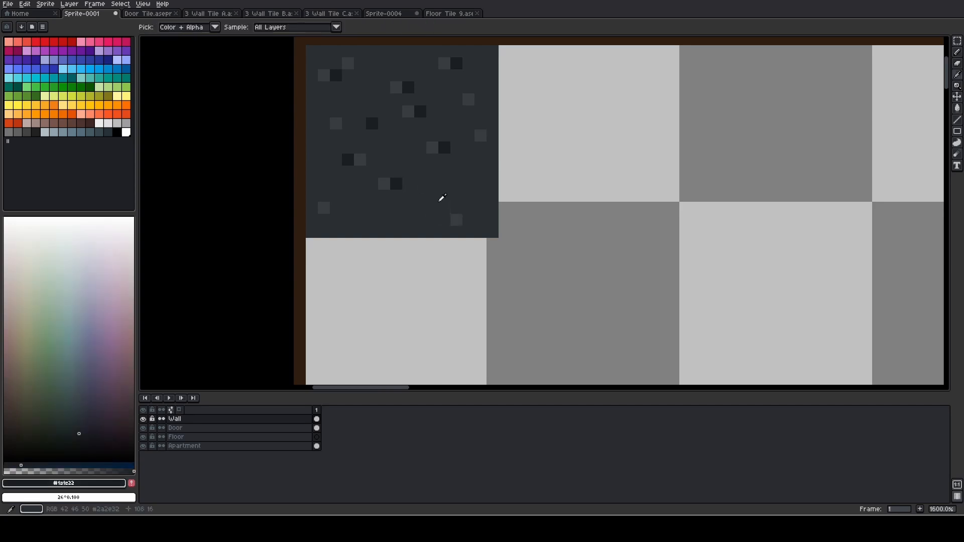
pyautogui.scroll(-3, 467, 219)
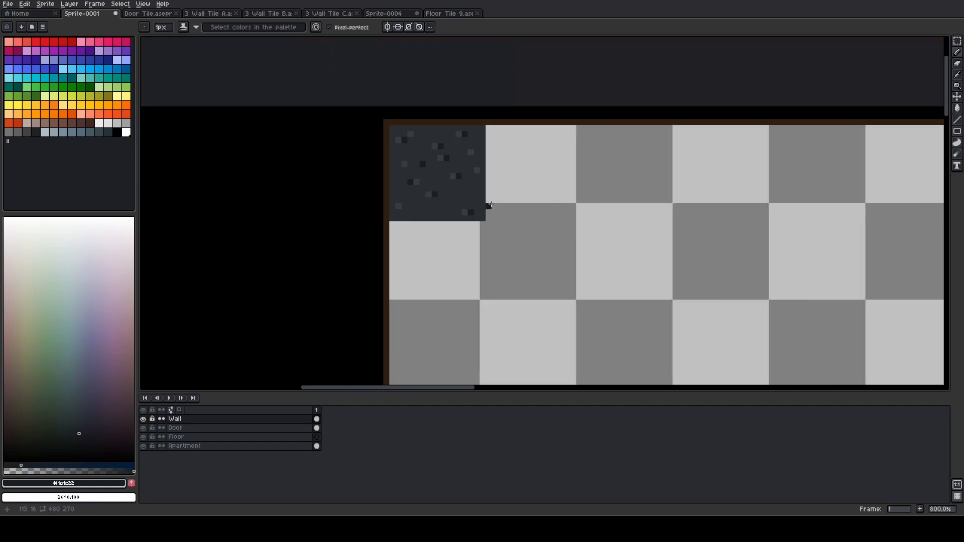
pyautogui.scroll(3, 464, 195)
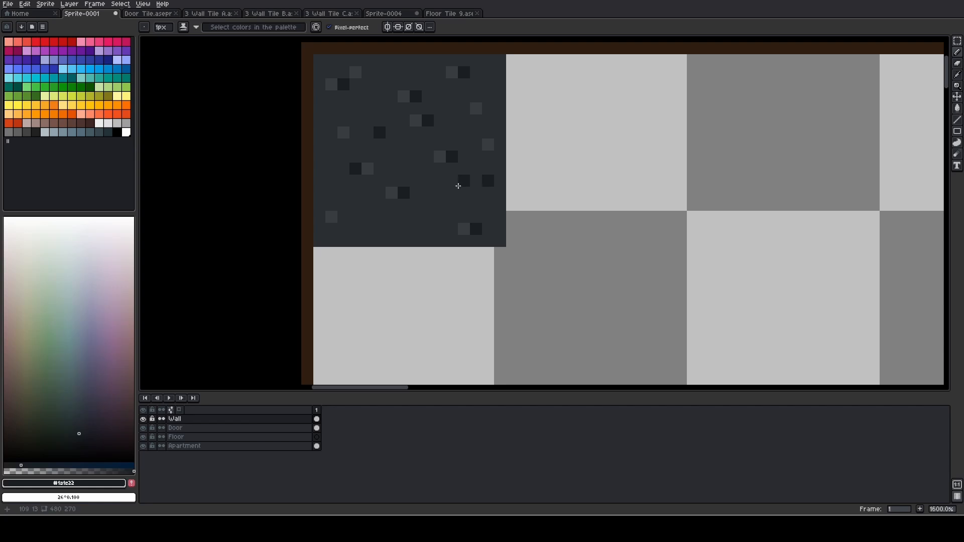
pyautogui.keyDown('alt'); pyautogui.click(489, 145); pyautogui.keyUp('alt')
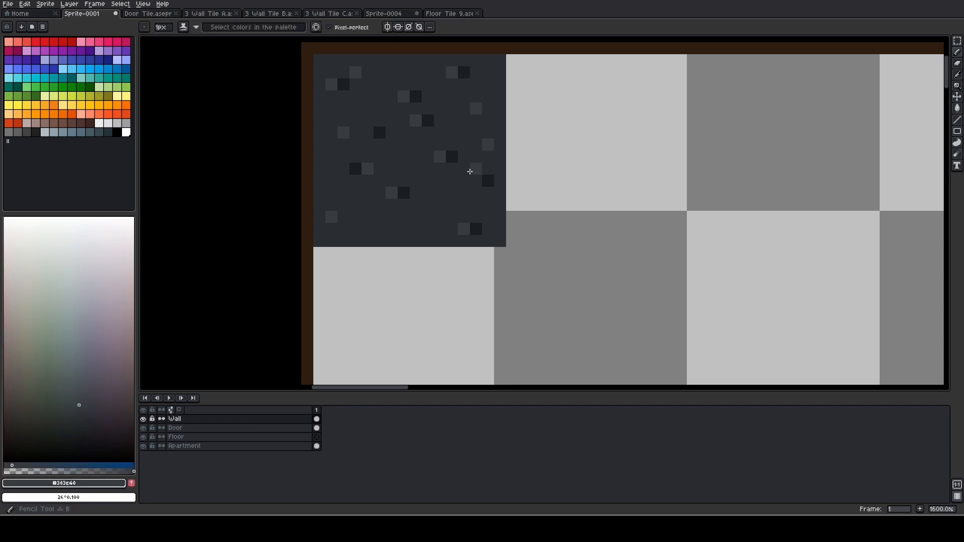
pyautogui.scroll(-1, 364, 218)
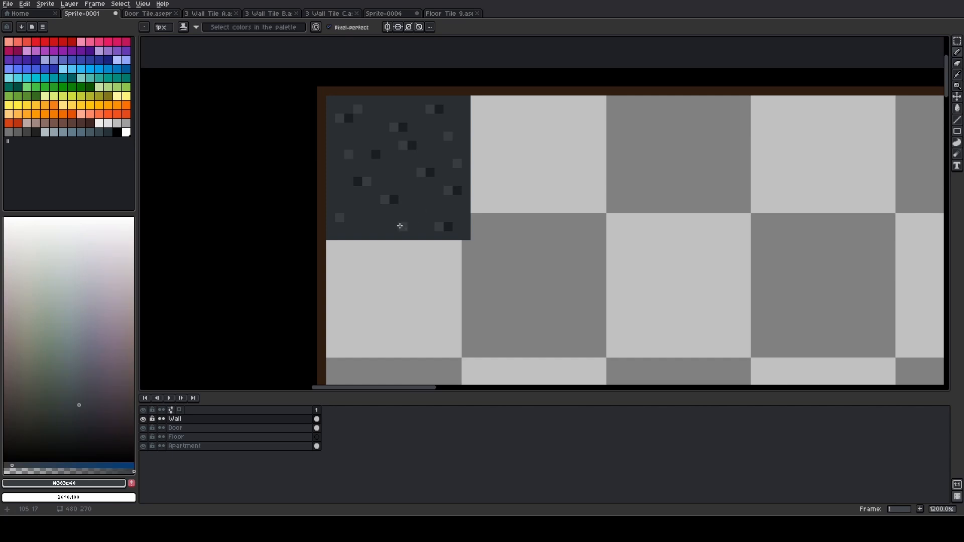
pyautogui.scroll(-1, 519, 189)
pyautogui.press('v')
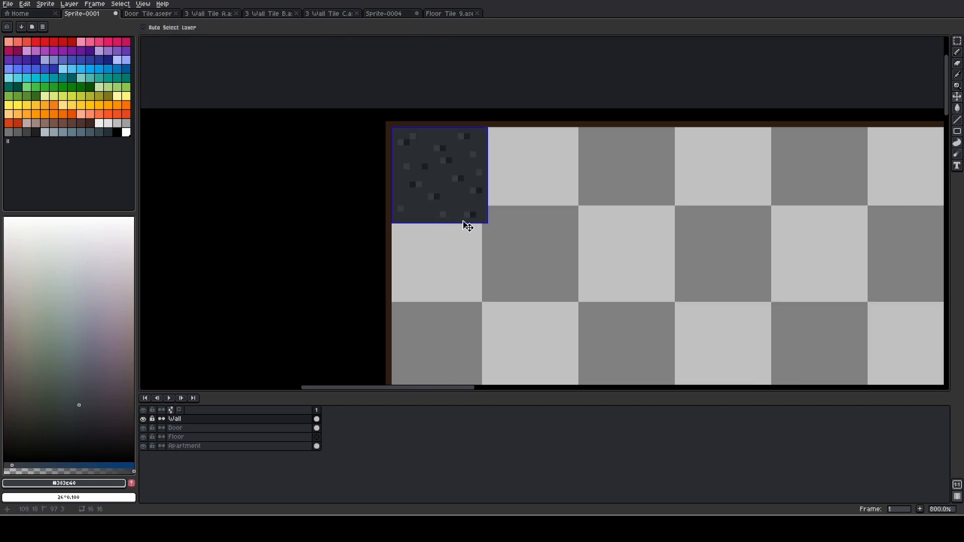
pyautogui.press('b')
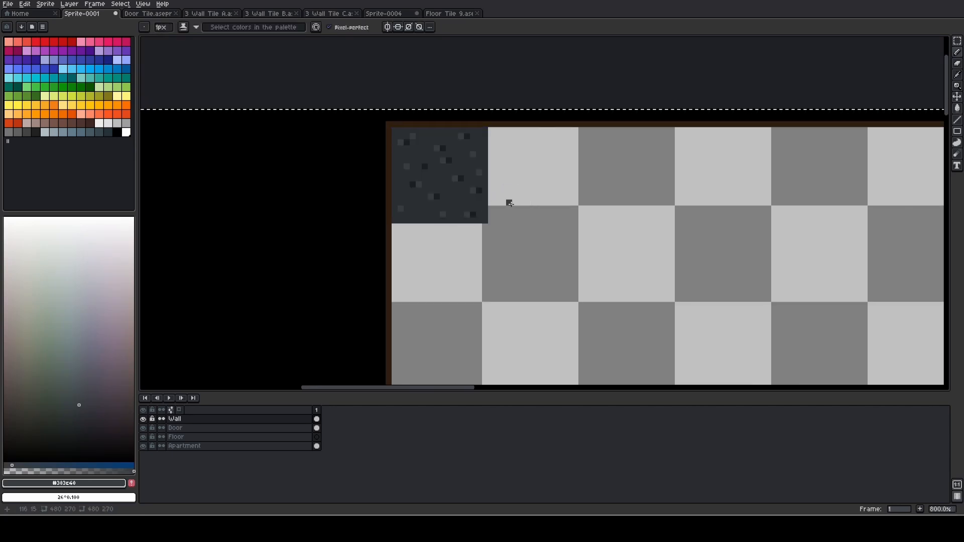
pyautogui.scroll(-3, 347, 322)
pyautogui.scroll(3, 353, 324)
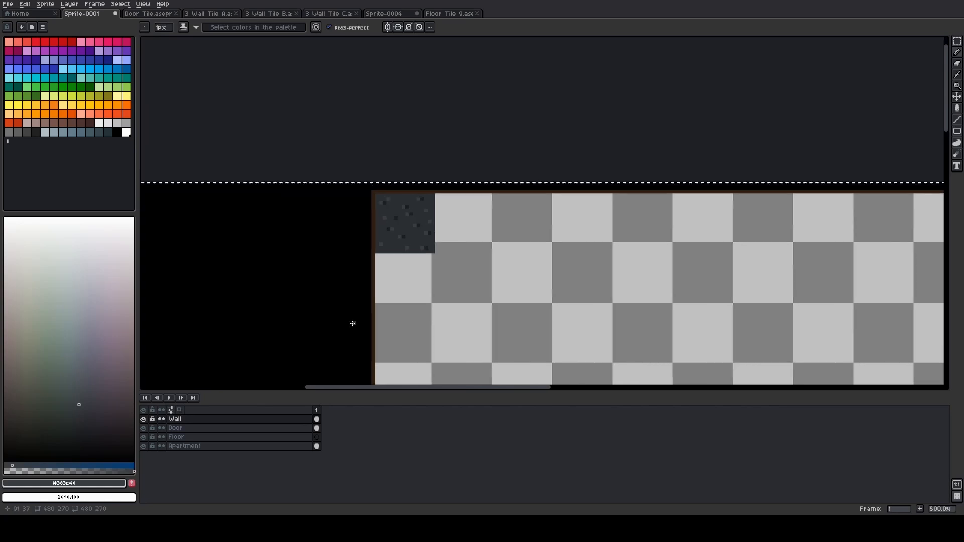
pyautogui.hotkey('ctrl', 't')
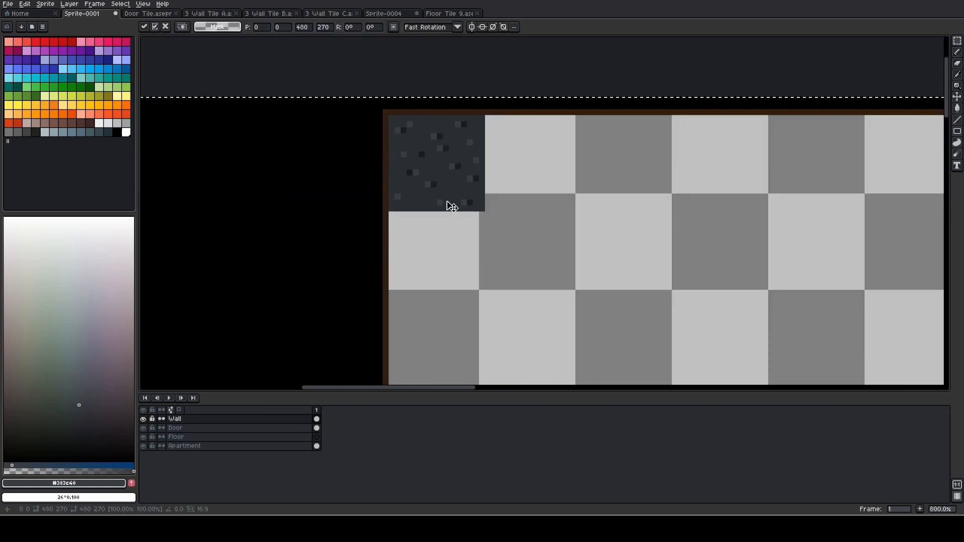
pyautogui.press('Return')
# Select the cleaned 16 by 16 wall tile at 97, 3 and copy it
pyautogui.scroll(3, 402, 133)
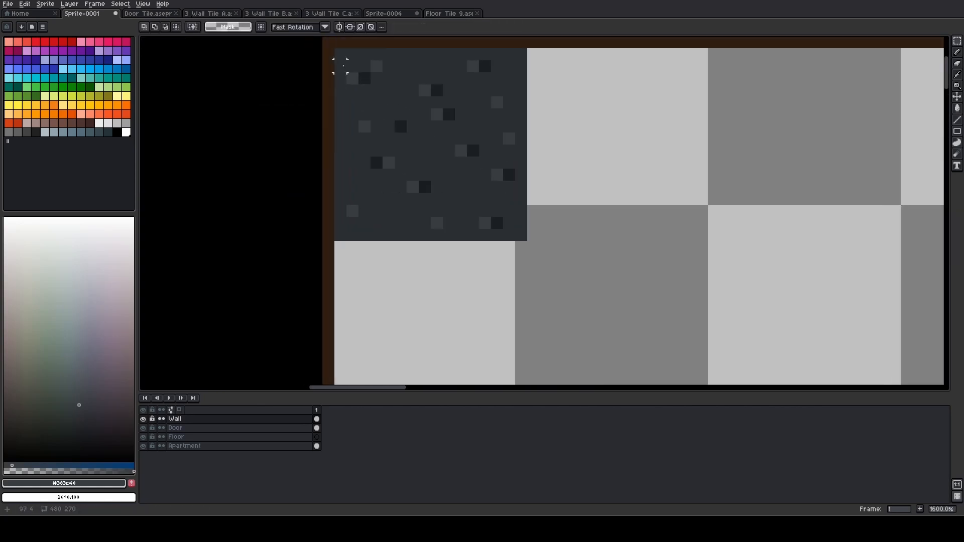
pyautogui.moveTo(341, 55); pyautogui.dragTo(524, 239)
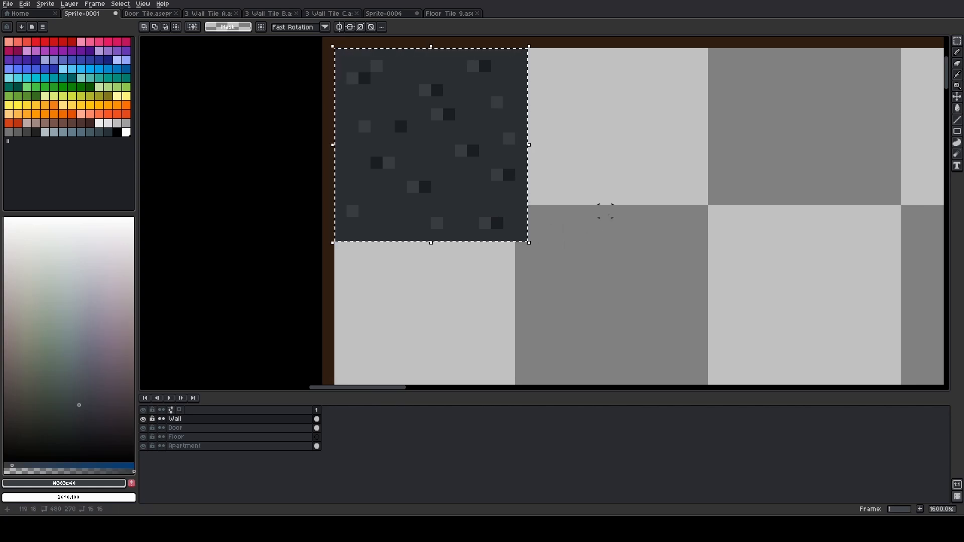
pyautogui.scroll(-1, 608, 211)
# Paste two copies of the cleaned wall tile at 113, 3 and 129, 3, directly beside the original
pyautogui.hotkey('ctrl', 'v')
pyautogui.moveTo(547, 190); pyautogui.dragTo(497, 186)
pyautogui.click(682, 195)
pyautogui.scroll(-2, 680, 194)
pyautogui.scroll(1, 364, 185)
pyautogui.hotkey('ctrl', 'v')
pyautogui.click(532, 183)
# Extend the wall row with two more tile copies at 145, 3 and 161, 3
pyautogui.hotkey('ctrl', 'v')
pyautogui.moveTo(335, 185); pyautogui.dragTo(550, 185)
pyautogui.click(551, 185)
pyautogui.hotkey('ctrl', 'v')
pyautogui.moveTo(351, 185); pyautogui.dragTo(625, 185)
pyautogui.click(625, 185)
# Paste two further tile copies at 177, 3 and 193, 3 to continue the upper wall row
pyautogui.hotkey('ctrl', 'v')
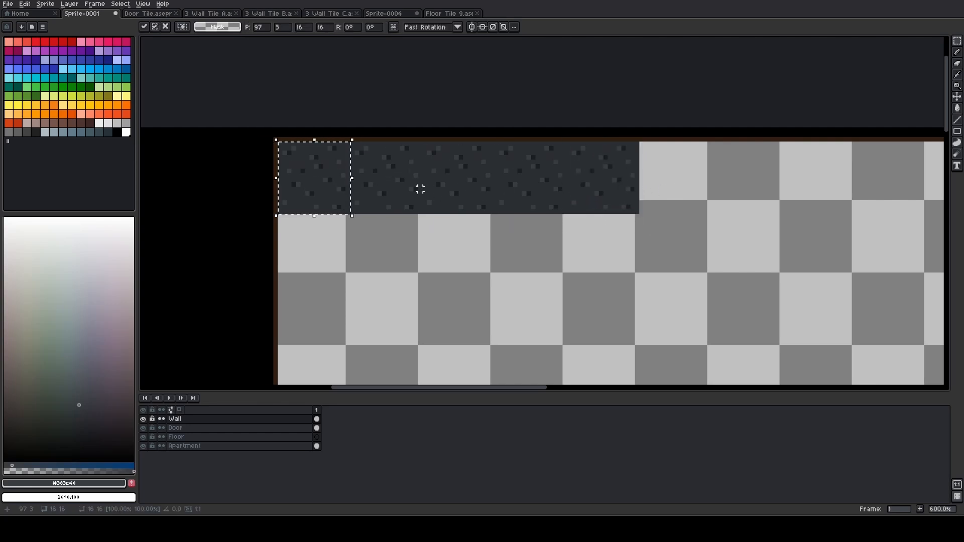
pyautogui.moveTo(346, 186); pyautogui.dragTo(696, 192)
pyautogui.click(696, 191)
pyautogui.hotkey('ctrl', 'v')
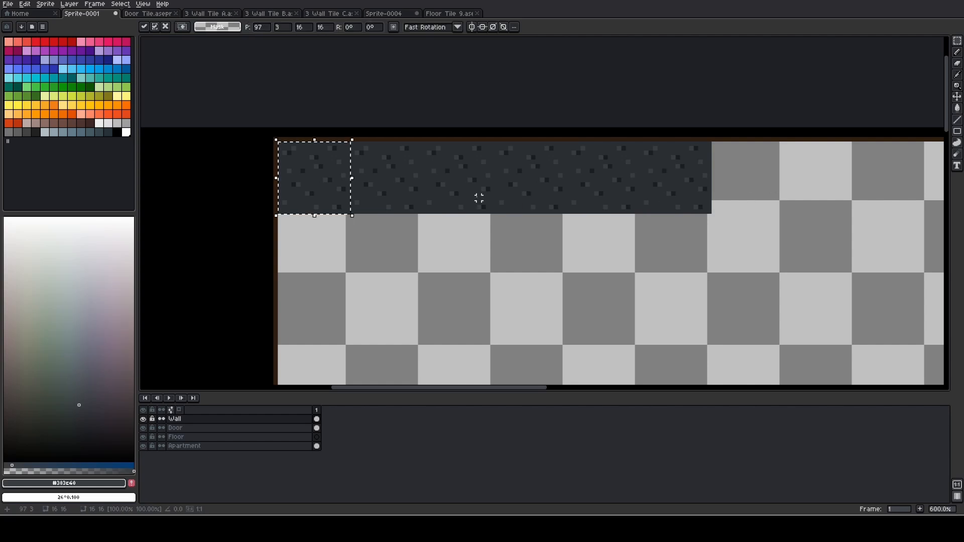
pyautogui.moveTo(357, 192); pyautogui.dragTo(768, 189)
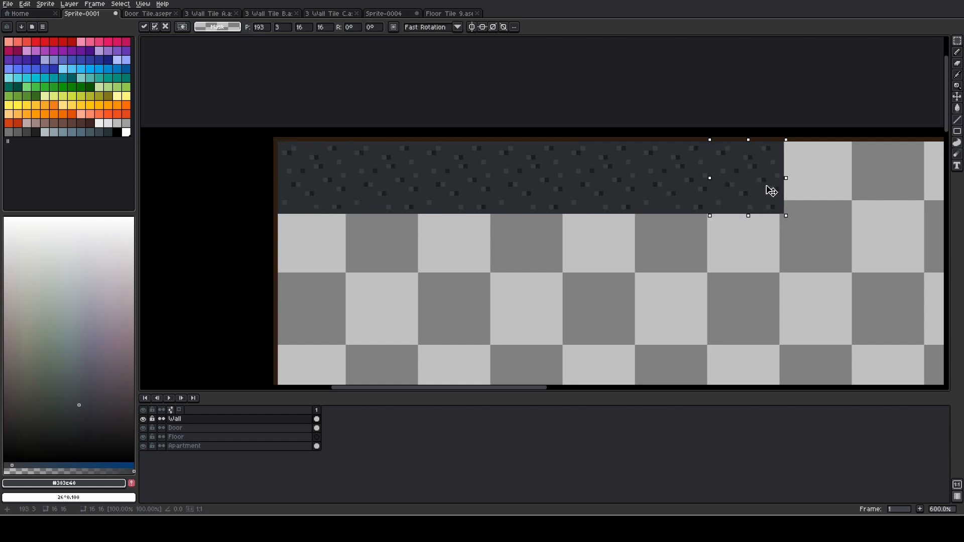
pyautogui.click(840, 211)
# Paste another wall tile copy at 209, 3, at the end of the row
pyautogui.hotkey('ctrl', 'v')
pyautogui.moveTo(330, 186); pyautogui.dragTo(836, 186)
pyautogui.click(867, 247)
# Paste wall tile copies at 225, 3 and 241, 3, undoing and redoing any misplaced paste so the row has no gaps
pyautogui.moveTo(846, 247); pyautogui.dragTo(500, 215)
pyautogui.hotkey('ctrl', 'v')
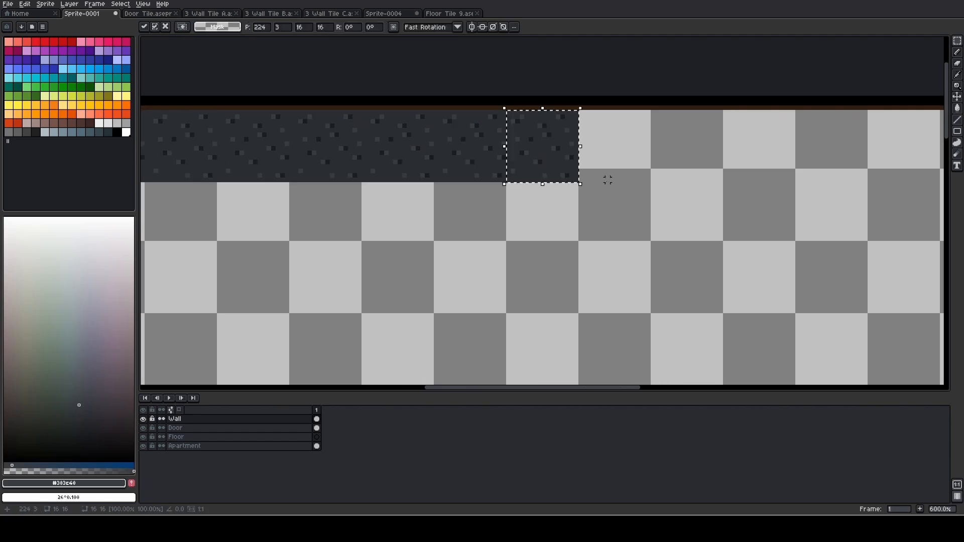
pyautogui.moveTo(541, 163); pyautogui.dragTo(631, 150)
pyautogui.click(625, 161)
pyautogui.hotkey('ctrl', 'z')
pyautogui.hotkey('ctrl', 'z')
pyautogui.hotkey('ctrl', 'v')
pyautogui.click(730, 161)
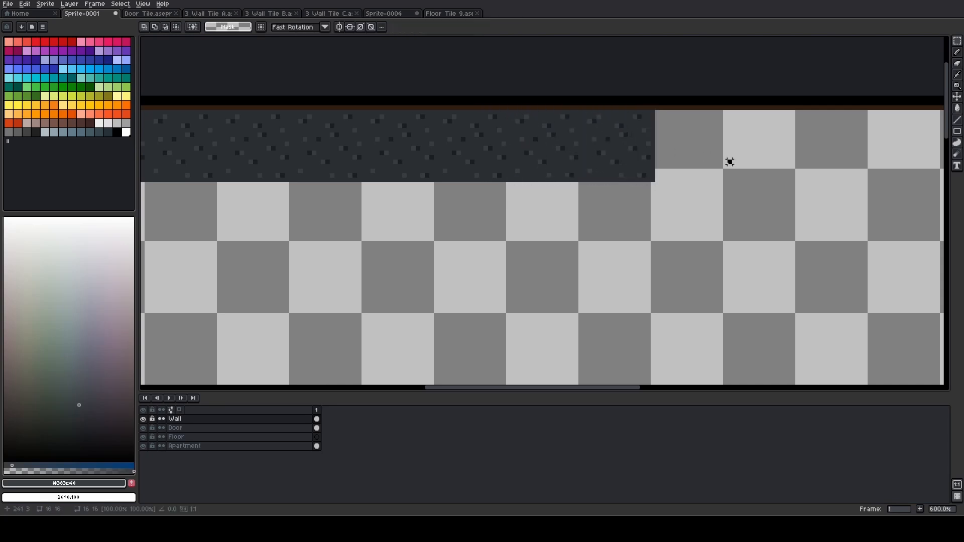
# Continue the wall row with tile copies at 257, 3 and 273, 3
pyautogui.hotkey('ctrl', 'v')
pyautogui.moveTo(548, 159); pyautogui.dragTo(700, 160)
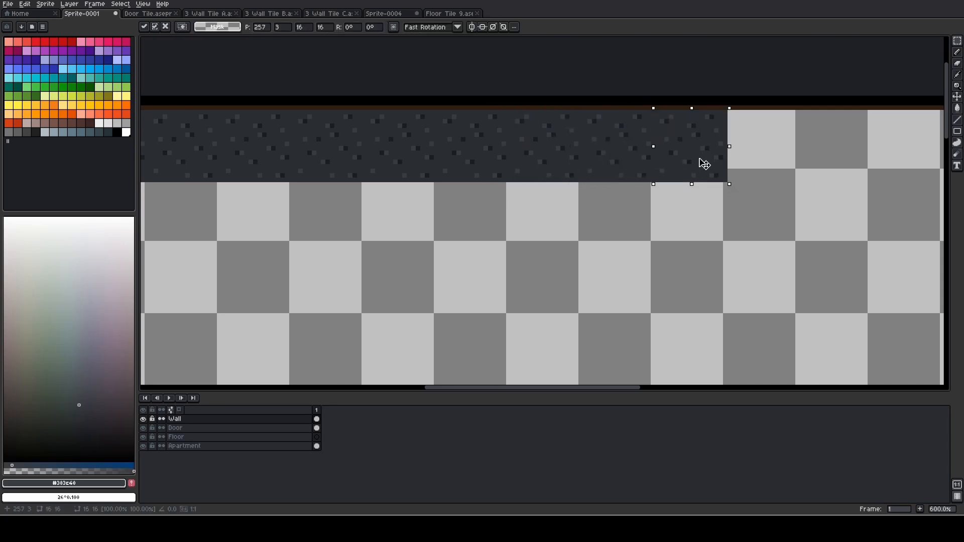
pyautogui.click(770, 158)
pyautogui.hotkey('ctrl', 'v')
pyautogui.moveTo(555, 154); pyautogui.dragTo(775, 158)
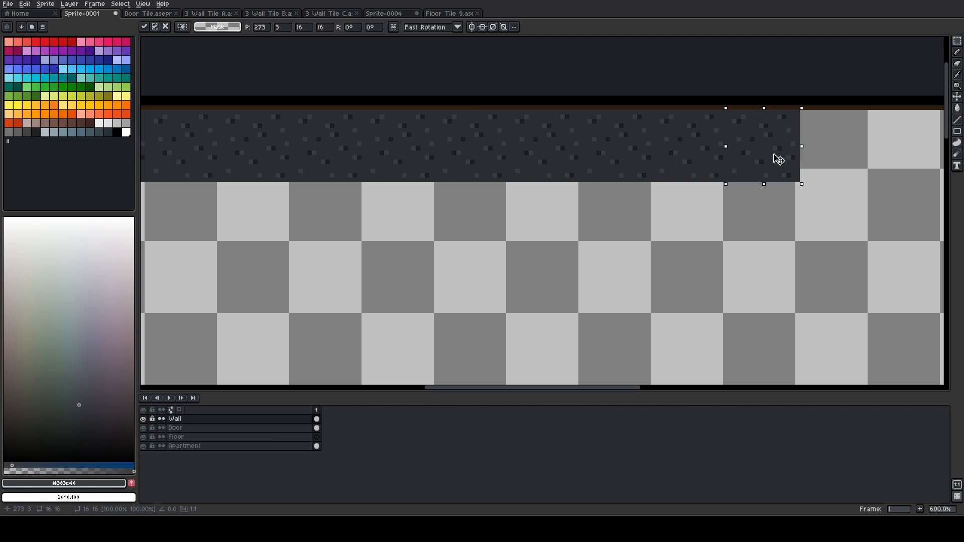
pyautogui.click(837, 179)
# Paste the next wall tile copy at 289, 3, adjoining the end of the row
pyautogui.hotkey('ctrl', 'v')
pyautogui.moveTo(584, 157); pyautogui.dragTo(857, 161)
pyautogui.scroll(-1, 860, 212)
pyautogui.moveTo(821, 213); pyautogui.dragTo(523, 187)
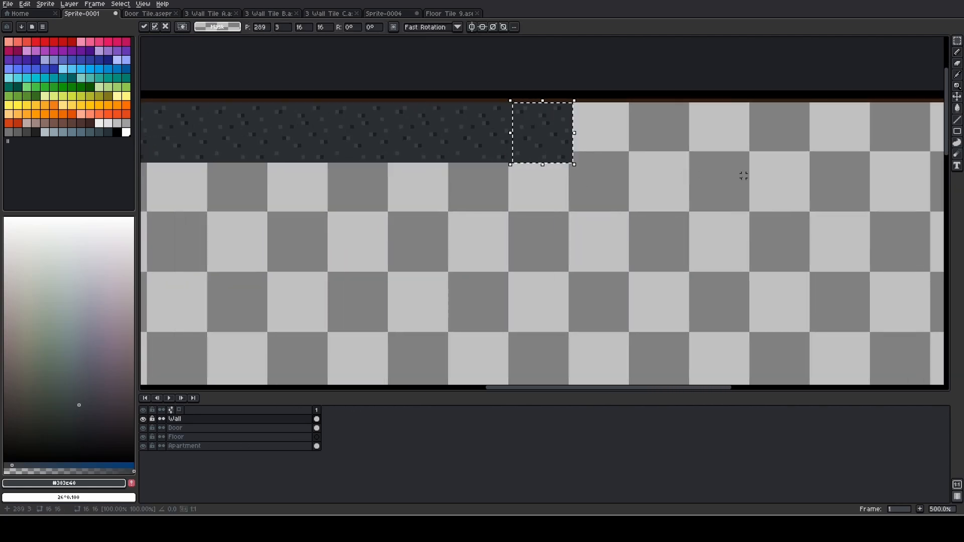
# Commit the pasted wall tile at 289, 3
pyautogui.moveTo(744, 179); pyautogui.dragTo(531, 170)
pyautogui.scroll(-1, 530, 170)
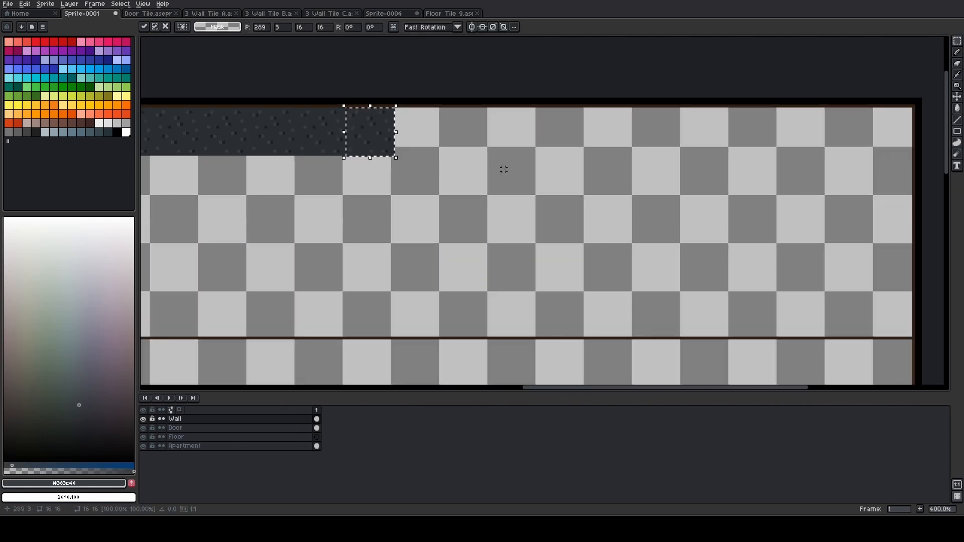
pyautogui.click(467, 169)
# Select the tiled wall row from its left end to its last tile, 208 × 16 px, and copy it
pyautogui.moveTo(283, 177); pyautogui.dragTo(744, 179)
pyautogui.scroll(2, 243, 148)
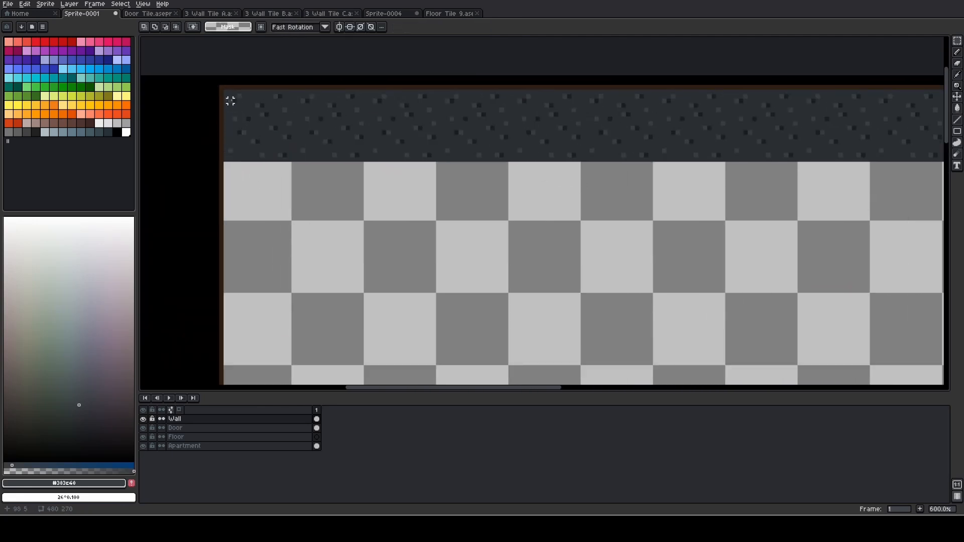
pyautogui.moveTo(226, 97); pyautogui.dragTo(906, 167)
pyautogui.click(826, 196)
pyautogui.moveTo(151, 174); pyautogui.dragTo(699, 189)
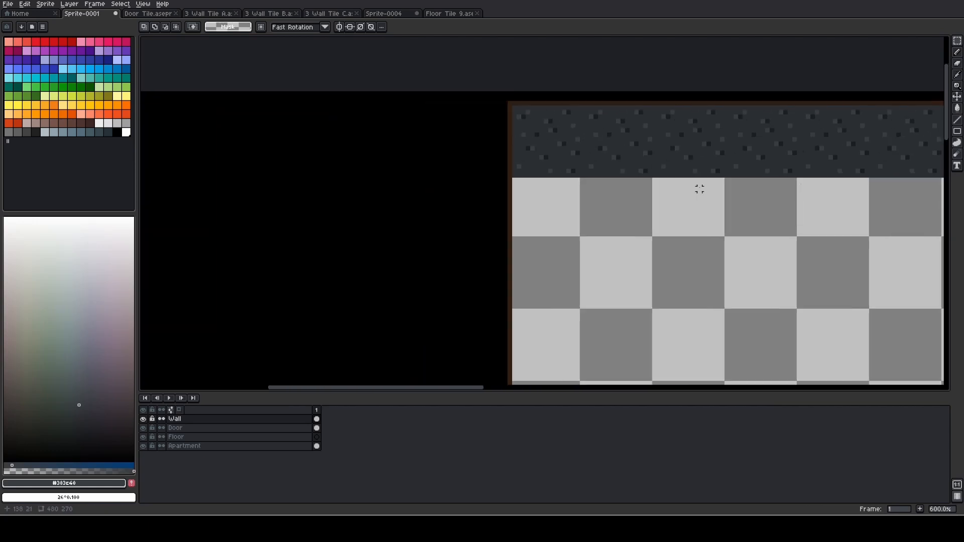
pyautogui.scroll(2, 623, 162)
pyautogui.moveTo(408, 52); pyautogui.dragTo(534, 195)
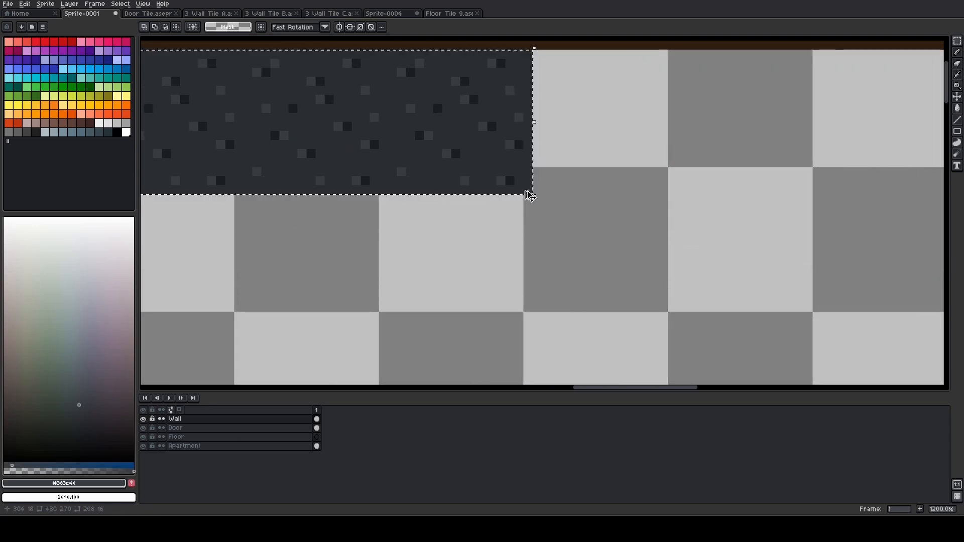
pyautogui.scroll(-3, 492, 252)
pyautogui.hotkey('ctrl', 'c')
# Paste the copied wall row directly against the end of the existing row, reaching past the room's right border, and deselect it
pyautogui.hotkey('ctrl', 'v')
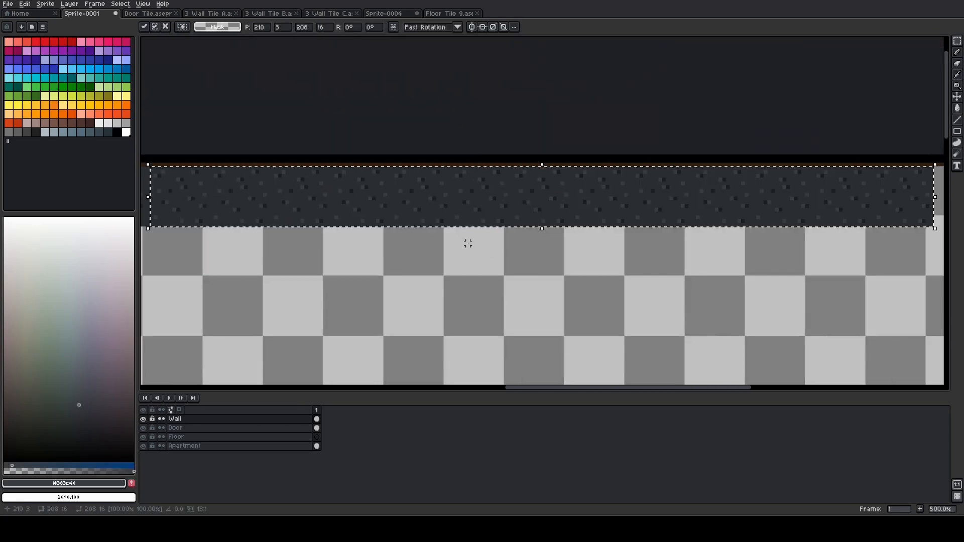
pyautogui.scroll(-3, 468, 245)
pyautogui.scroll(1, 510, 260)
pyautogui.moveTo(439, 222); pyautogui.dragTo(646, 214)
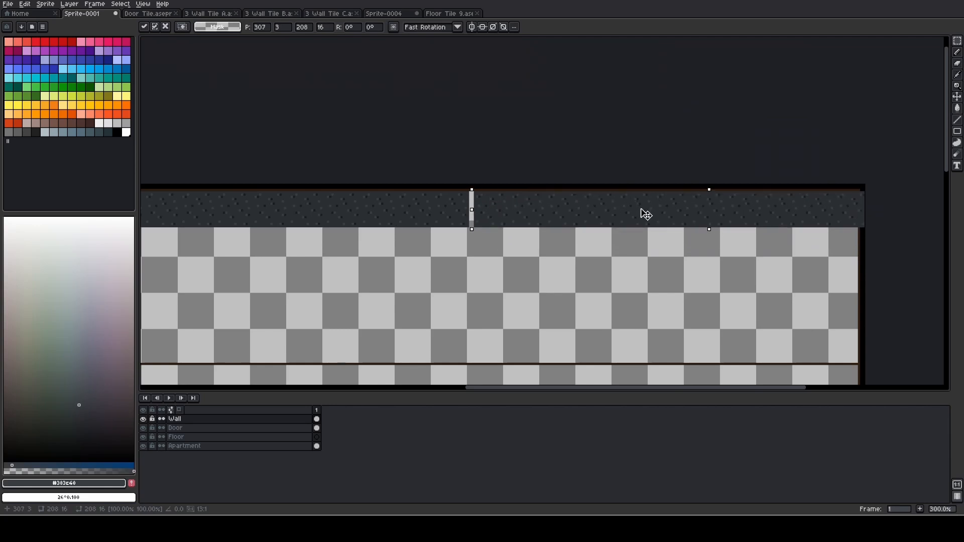
pyautogui.press('Left')
pyautogui.scroll(1, 770, 245)
pyautogui.moveTo(761, 245); pyautogui.dragTo(375, 223)
pyautogui.hotkey('ctrl', 'd')
# Erase the 3 px wide wall overhang covering the room's right border
pyautogui.scroll(3, 536, 171)
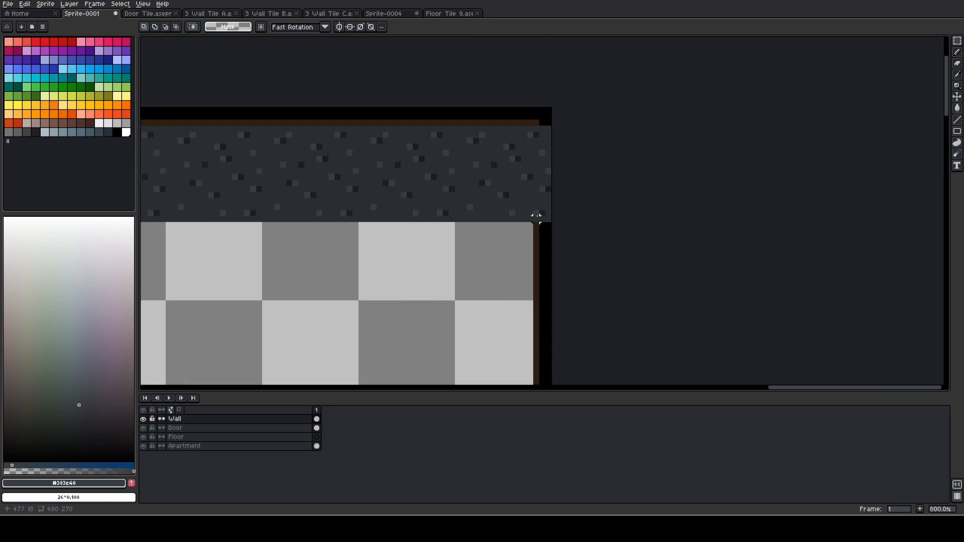
pyautogui.moveTo(536, 217); pyautogui.dragTo(596, 104)
pyautogui.press('e')
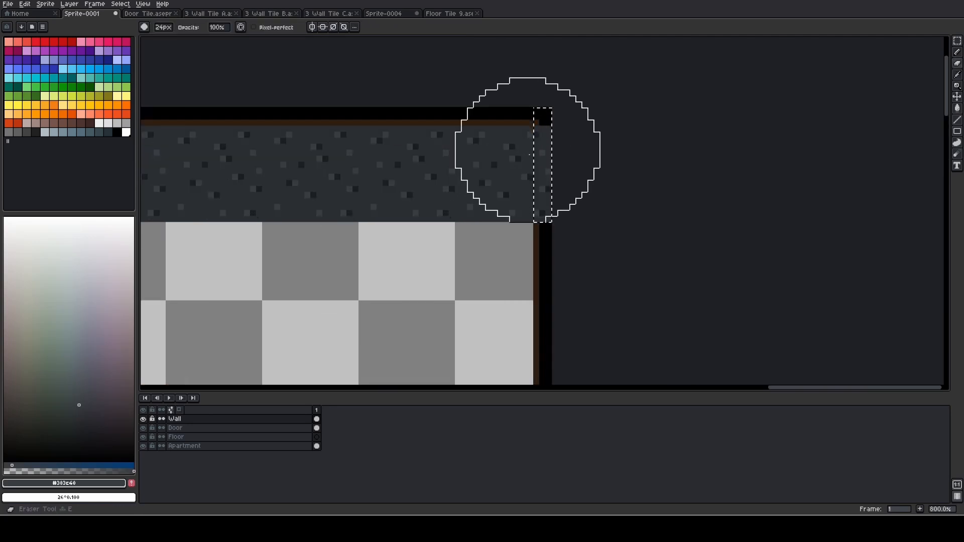
pyautogui.press('m')
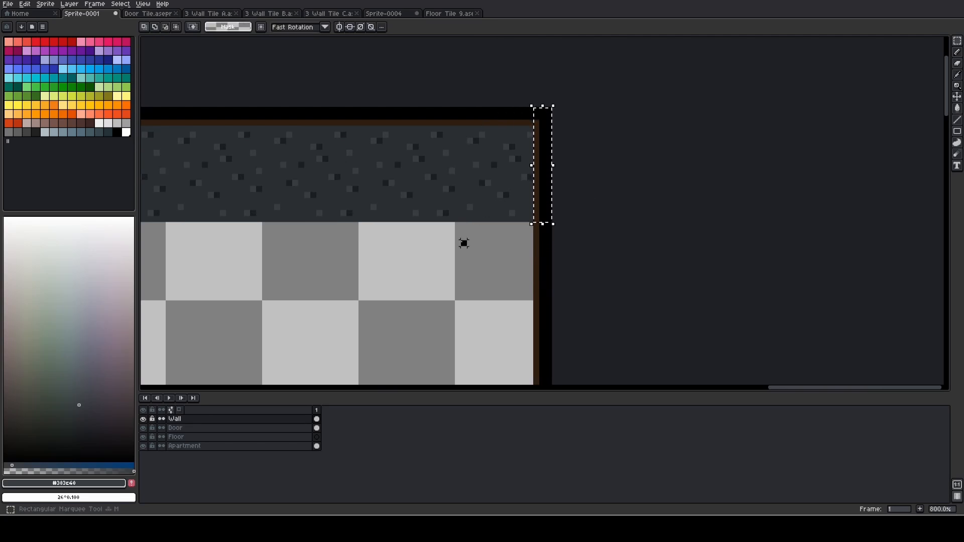
pyautogui.click(465, 243)
# Examine the finished wall row, the door area and the remaining empty parts of the room
pyautogui.scroll(-2, 522, 242)
pyautogui.moveTo(321, 250); pyautogui.dragTo(718, 196)
pyautogui.scroll(-2, 583, 206)
pyautogui.scroll(-1, 412, 207)
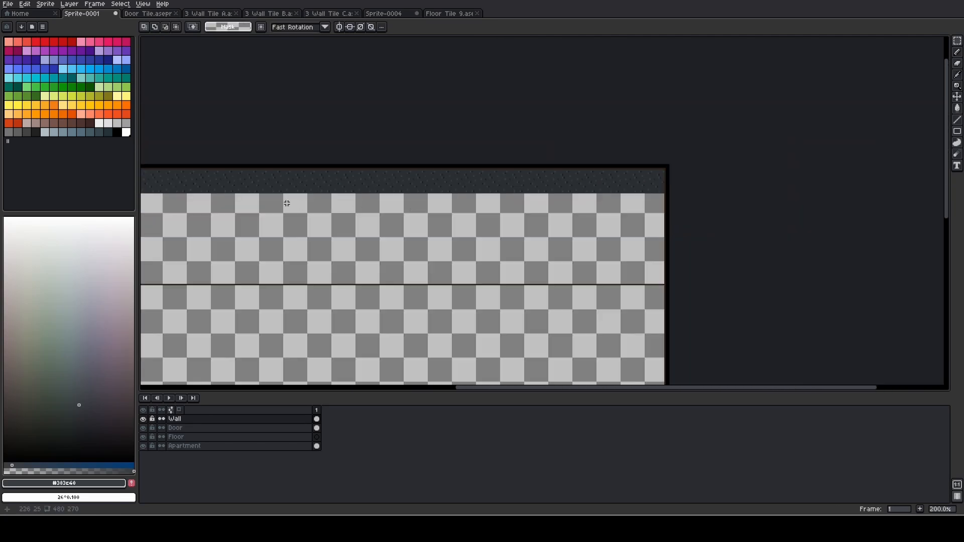
pyautogui.moveTo(283, 204); pyautogui.dragTo(507, 204)
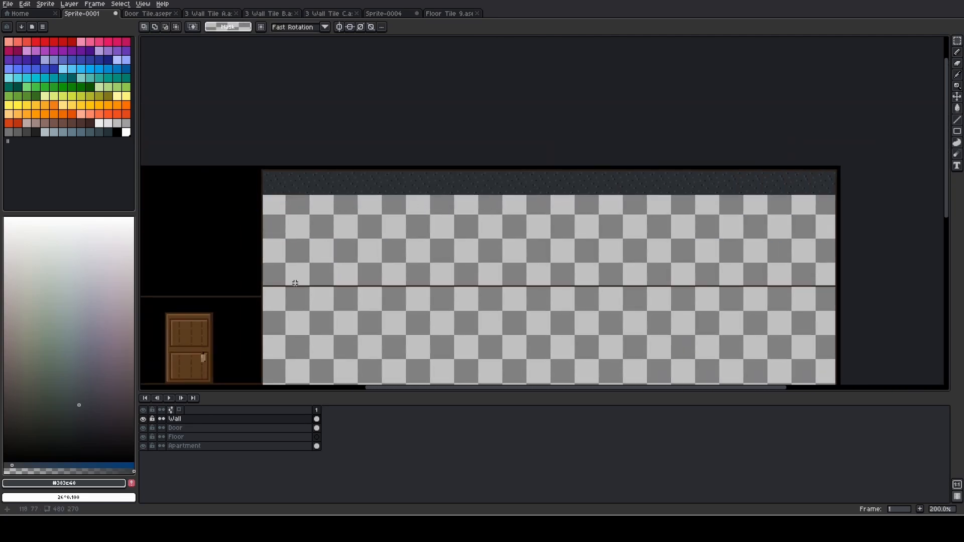
pyautogui.moveTo(290, 284); pyautogui.dragTo(434, 195)
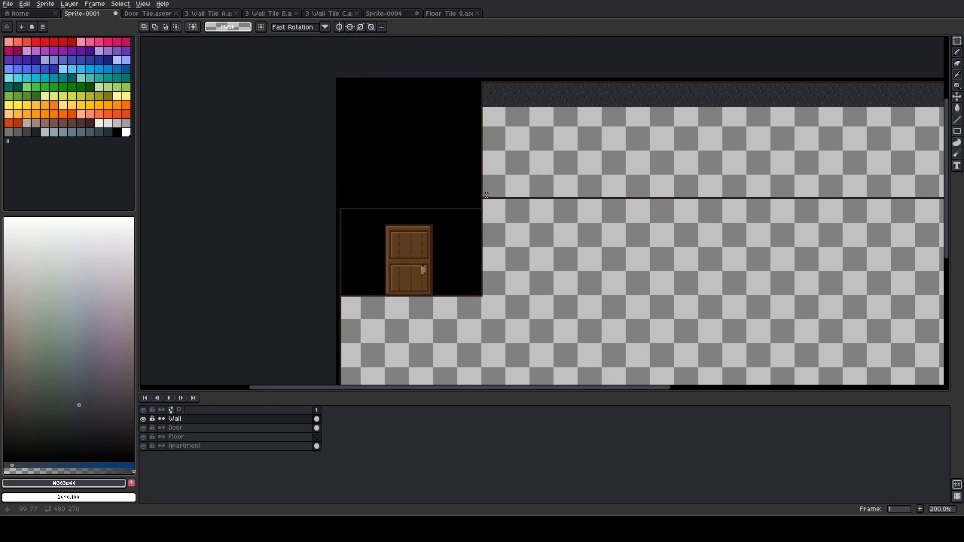
pyautogui.scroll(-2, 532, 258)
pyautogui.scroll(1, 541, 254)
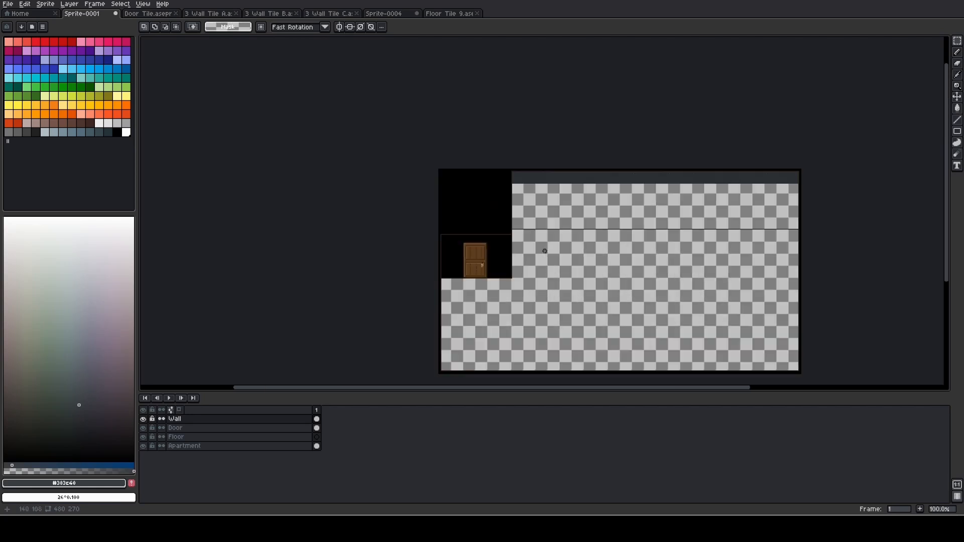
pyautogui.moveTo(543, 250); pyautogui.dragTo(465, 225)
pyautogui.scroll(1, 461, 225)
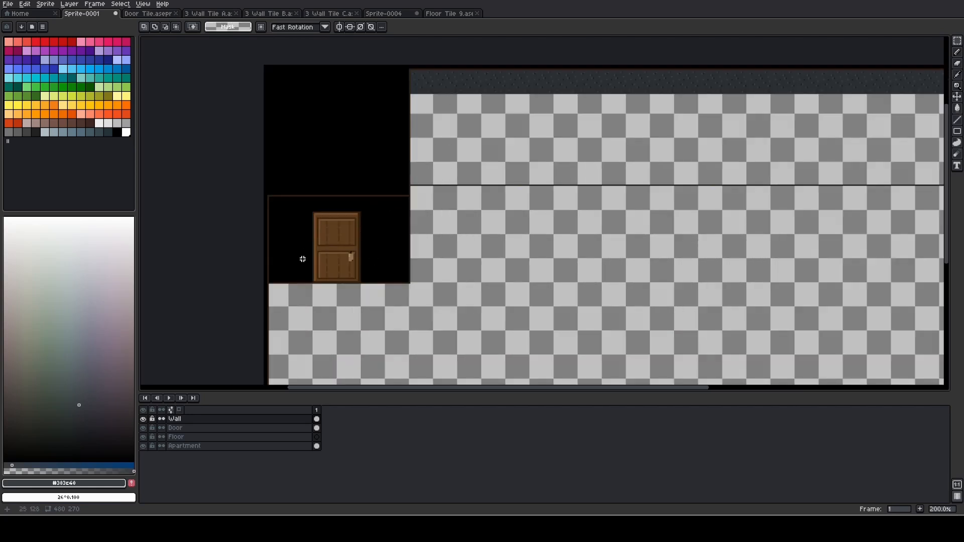
pyautogui.scroll(-1, 516, 243)
pyautogui.moveTo(517, 243); pyautogui.dragTo(452, 161)
pyautogui.scroll(1, 452, 155)
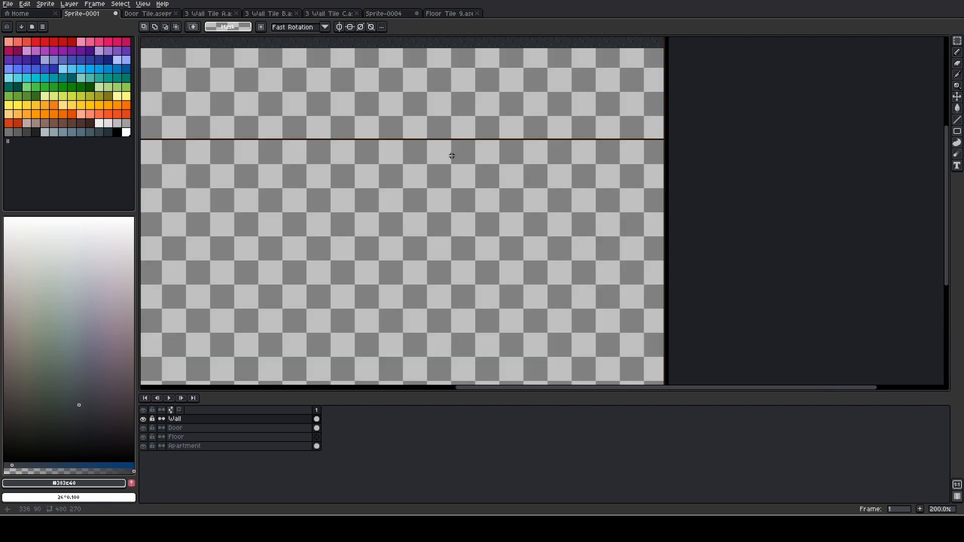
pyautogui.scroll(-1, 452, 155)
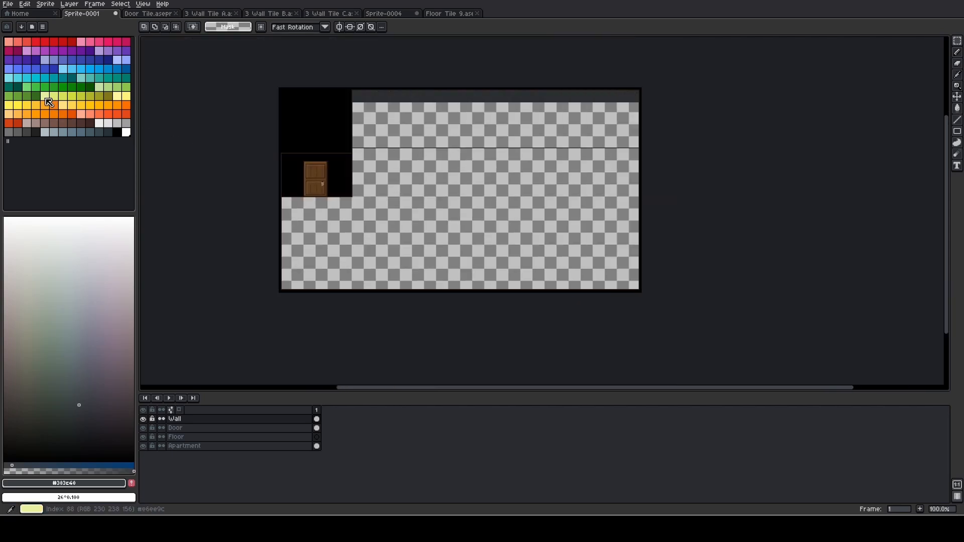
# Try marking the right part of the room with green 16 px Pencil strokes
pyautogui.click(44, 87)
pyautogui.scroll(1, 487, 135)
pyautogui.scroll(-1, 581, 136)
pyautogui.press('b')
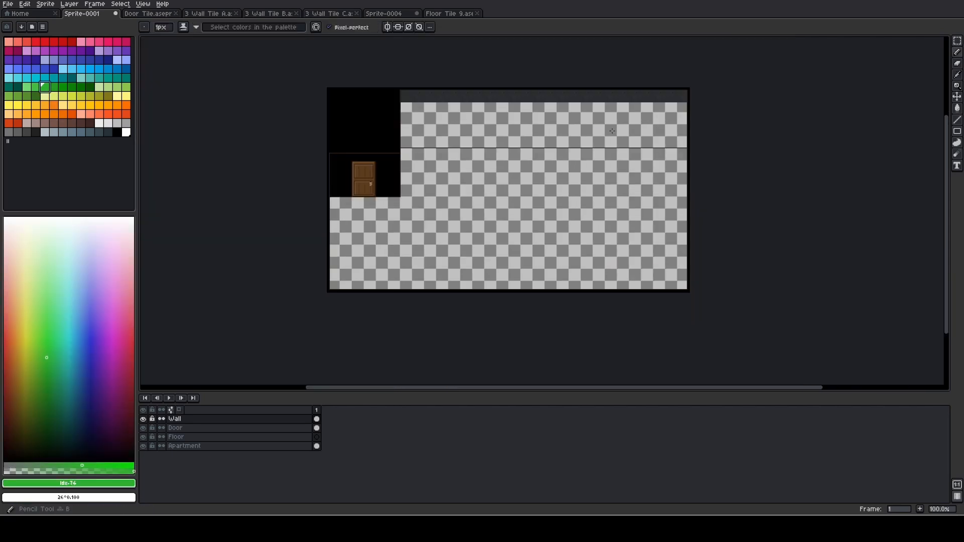
pyautogui.hotkey('ctrl', 'z')
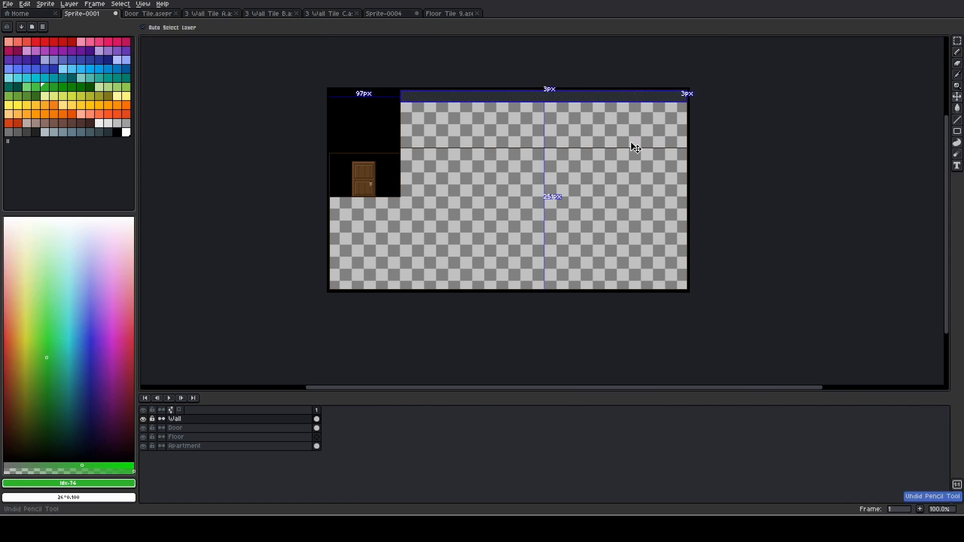
pyautogui.keyDown('ctrl'); pyautogui.scroll(-9, 612, 178); pyautogui.keyUp('ctrl')
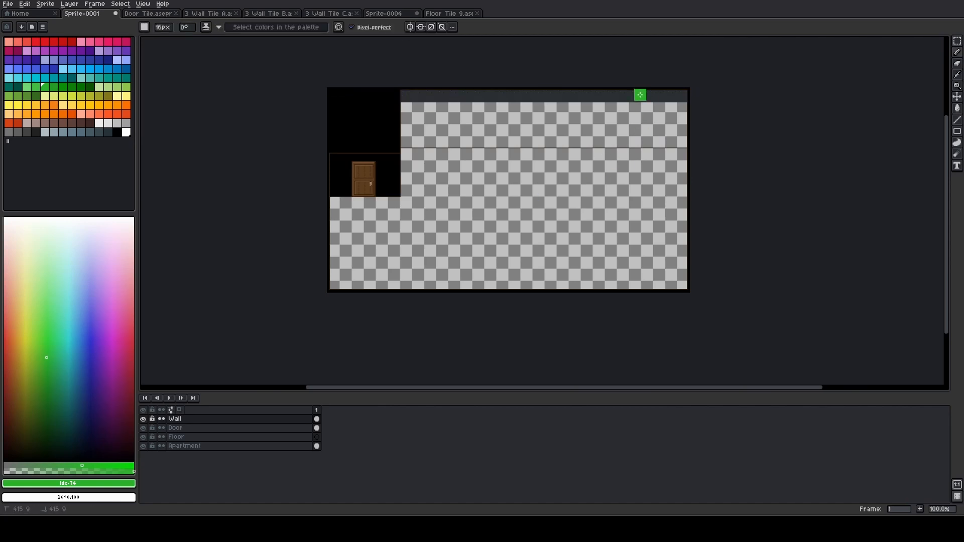
pyautogui.keyDown('shift'); pyautogui.click(641, 281); pyautogui.keyUp('shift')
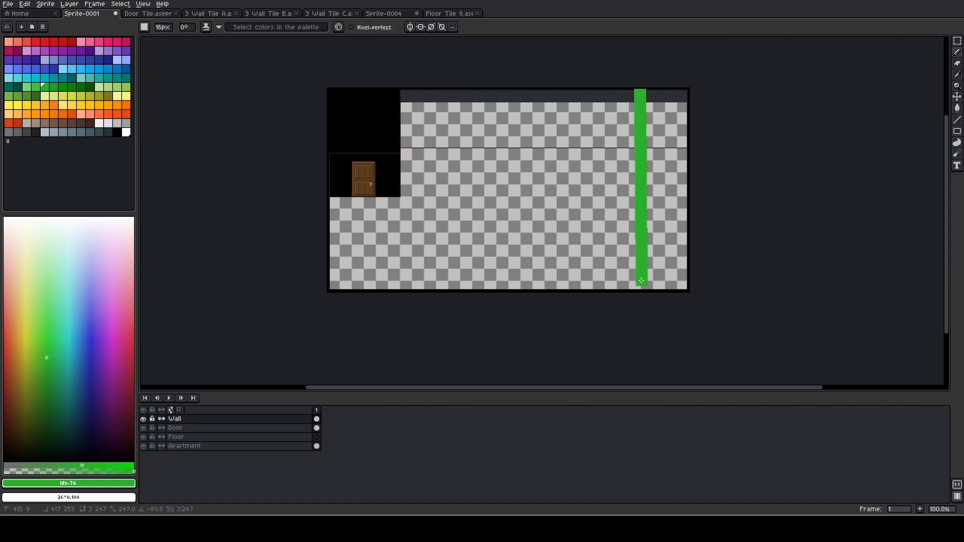
pyautogui.moveTo(669, 238); pyautogui.dragTo(670, 263)
pyautogui.moveTo(664, 124)
pyautogui.mouseDown()
pyautogui.moveTo(666, 211)
pyautogui.moveTo(668, 163)
pyautogui.mouseUp()
pyautogui.moveTo(659, 99)
pyautogui.mouseDown()
pyautogui.moveTo(690, 95)
pyautogui.moveTo(666, 98)
pyautogui.mouseUp()
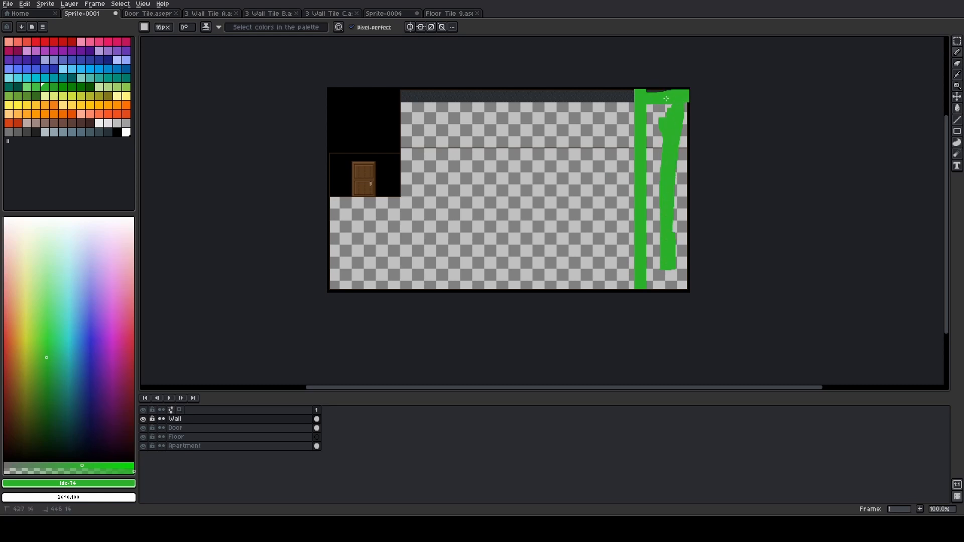
# Undo the green Pencil strokes
pyautogui.hotkey('ctrl', 'z')
pyautogui.hotkey('ctrl', 'z')
pyautogui.hotkey('ctrl', 'z')
pyautogui.hotkey('ctrl', 'z')
pyautogui.hotkey('ctrl', 'z')
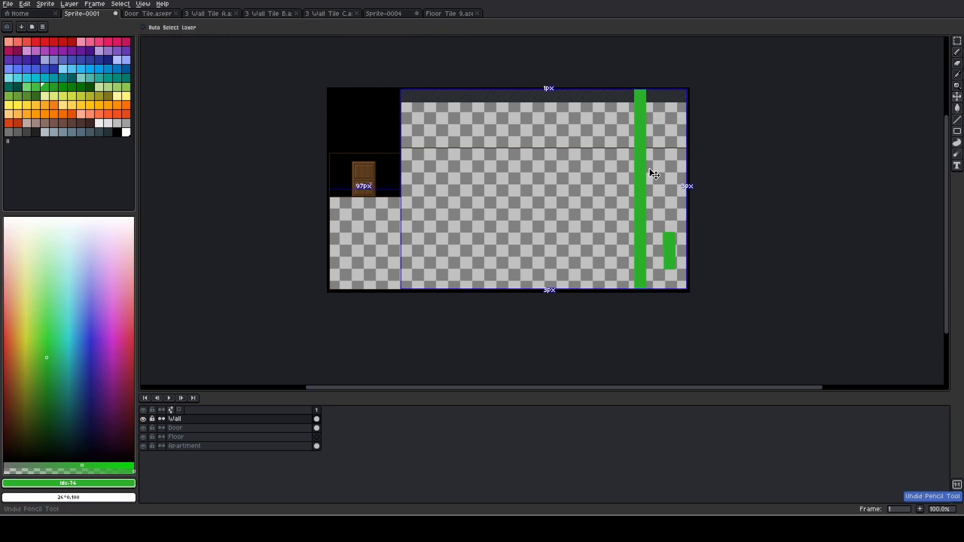
# Select the full-width upper wall row as a 380 × 17 px area starting at 97, 3, and copy it
pyautogui.scroll(3, 532, 156)
pyautogui.moveTo(462, 140)
pyautogui.mouseDown()
pyautogui.moveTo(452, 176)
pyautogui.moveTo(559, 287)
pyautogui.mouseUp()
pyautogui.moveTo(266, 142); pyautogui.dragTo(512, 204)
pyautogui.scroll(1, 503, 191)
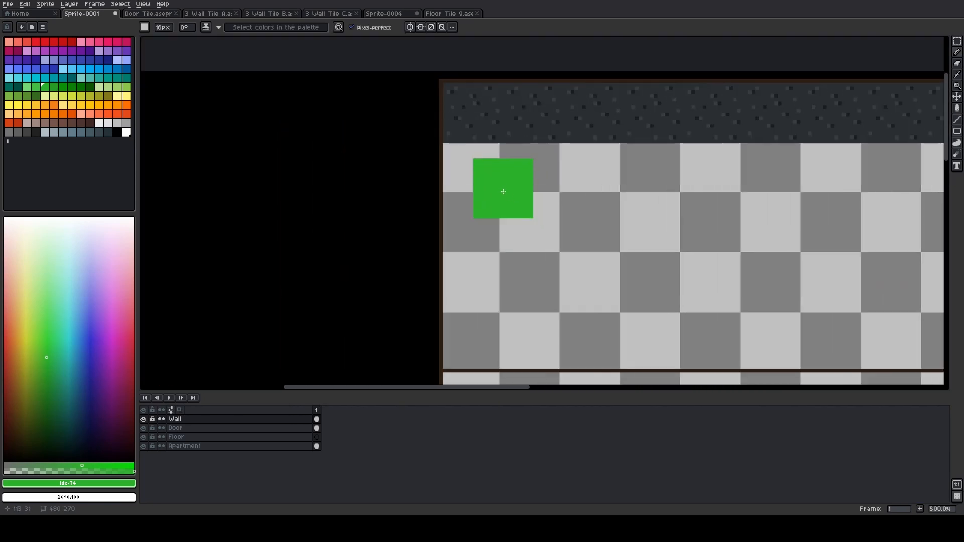
pyautogui.press('m')
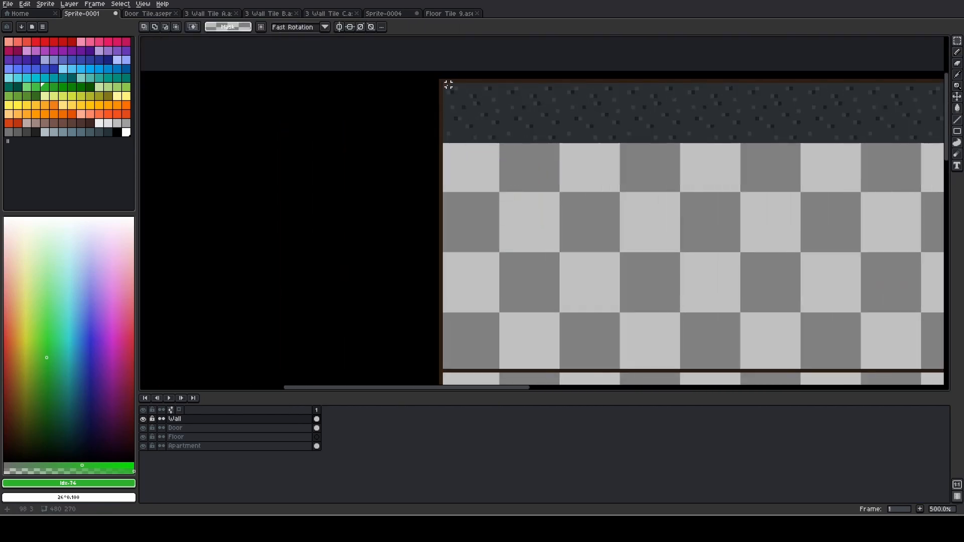
pyautogui.moveTo(444, 84); pyautogui.dragTo(835, 145)
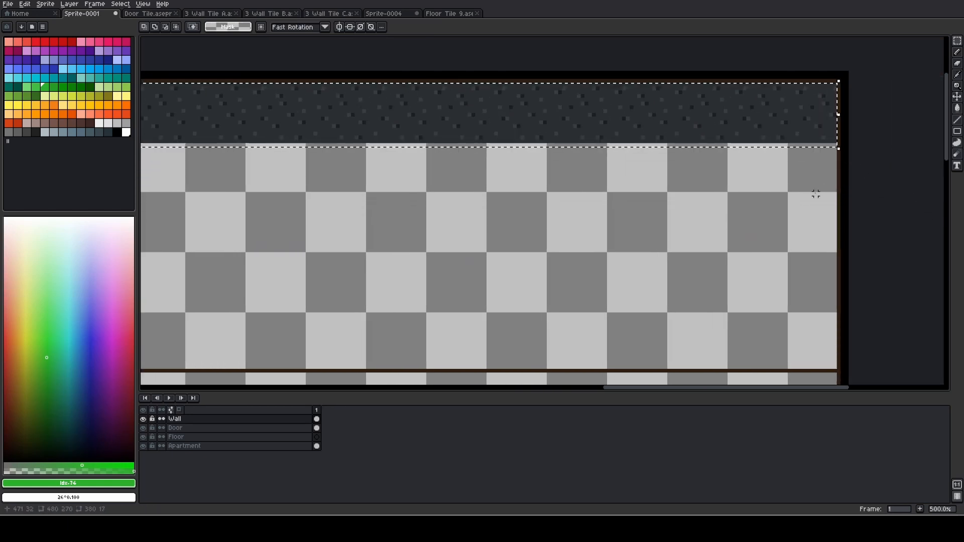
pyautogui.scroll(-2, 705, 200)
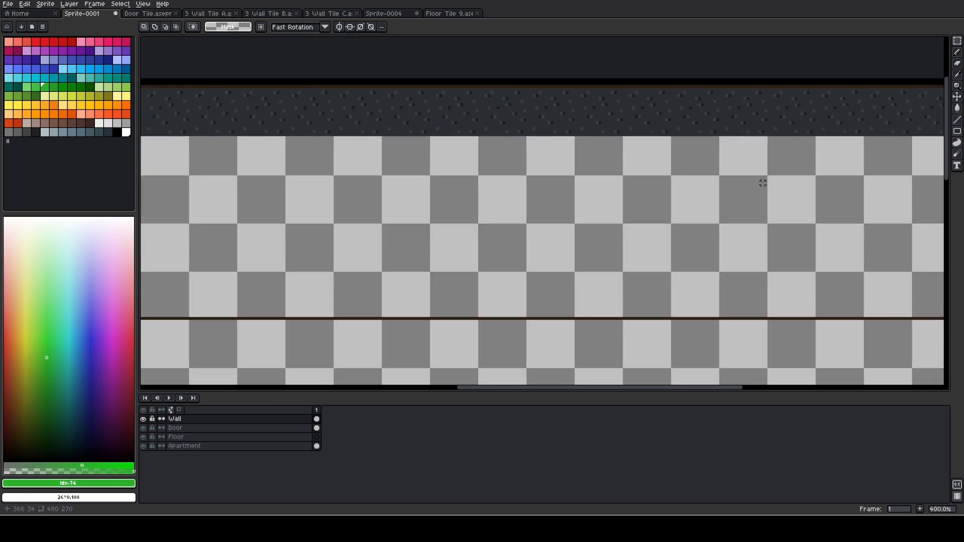
pyautogui.moveTo(546, 182); pyautogui.dragTo(749, 180)
# Paste two copies of the full-width wall row, stacking them directly below the first row
pyautogui.hotkey('ctrl', 'v')
pyautogui.moveTo(480, 123); pyautogui.dragTo(472, 210)
pyautogui.click(479, 239)
pyautogui.hotkey('ctrl', 'v')
pyautogui.moveTo(487, 147); pyautogui.dragTo(487, 257)
# Paste two more wall row copies below the stack, placing the last one at 97, 68 across the brown dividing line
pyautogui.hotkey('ctrl', 'v')
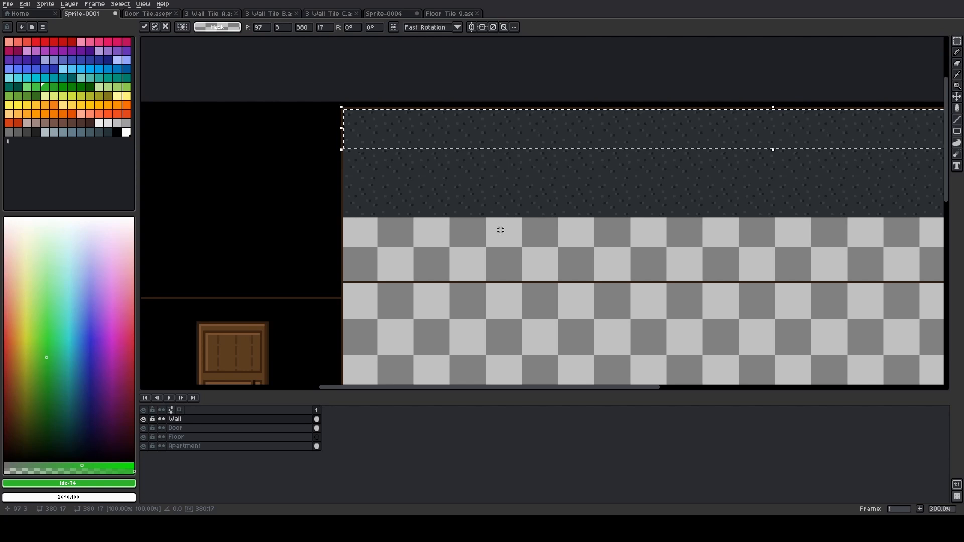
pyautogui.moveTo(466, 158); pyautogui.dragTo(470, 251)
pyautogui.click(482, 273)
pyautogui.hotkey('ctrl', 'v')
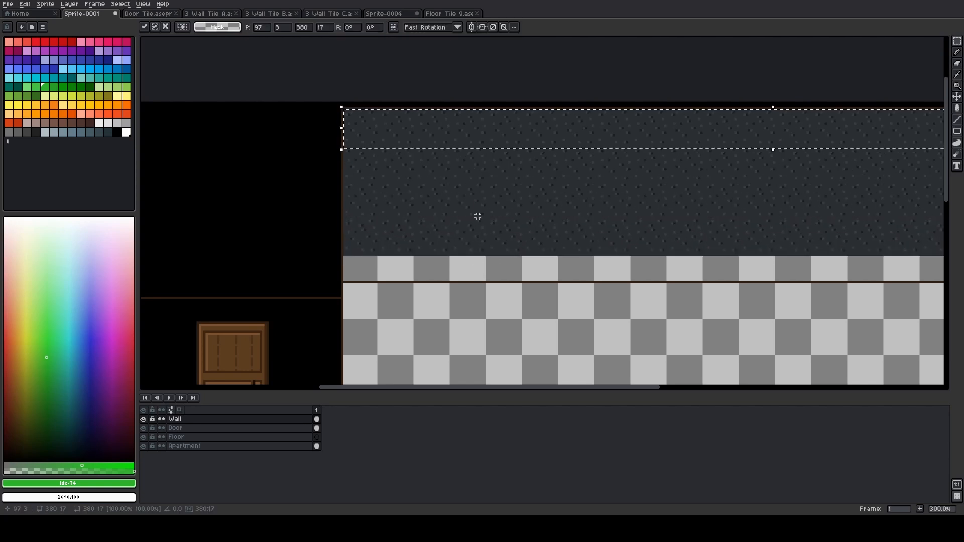
pyautogui.moveTo(480, 135); pyautogui.dragTo(489, 286)
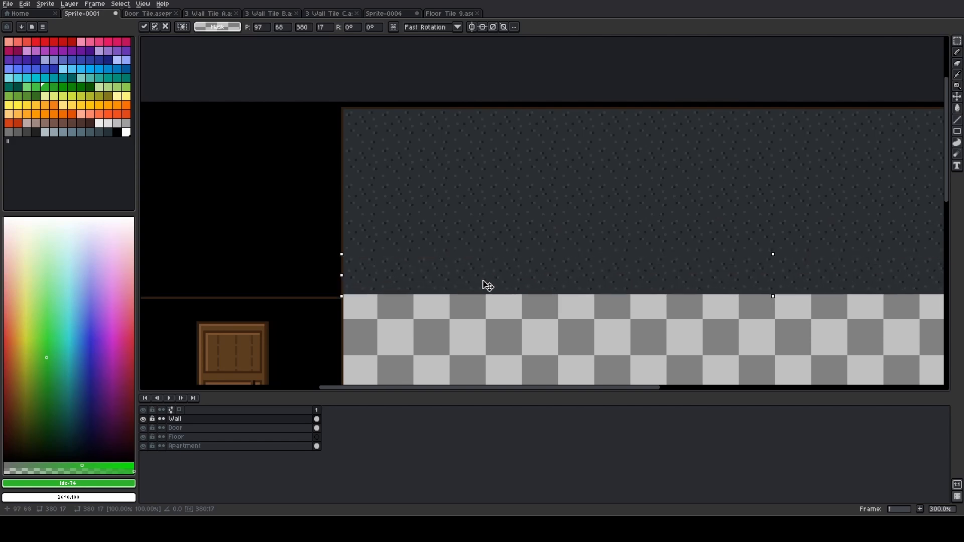
pyautogui.click(483, 313)
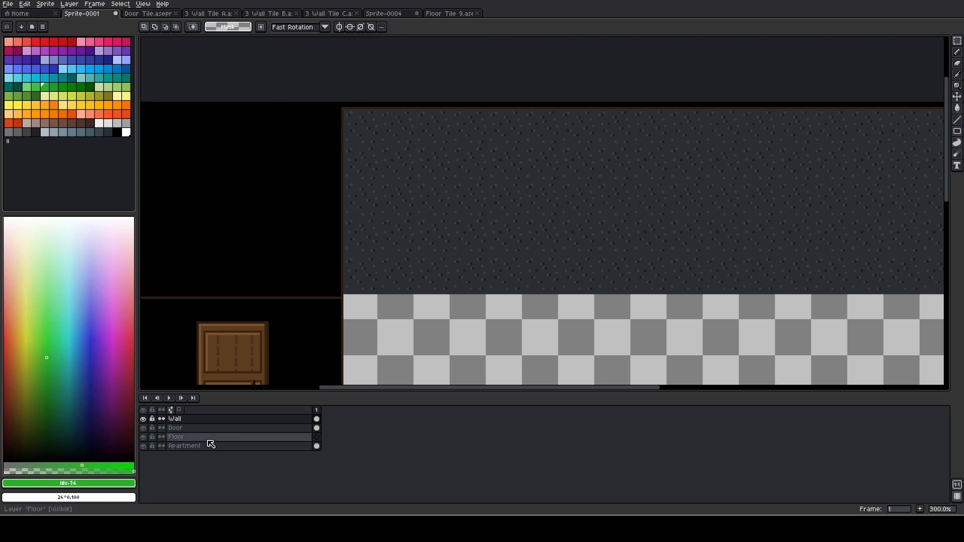
# Hide and show the Apartment layer, and move it to the top of the layer stack, above Wall
pyautogui.click(144, 447)
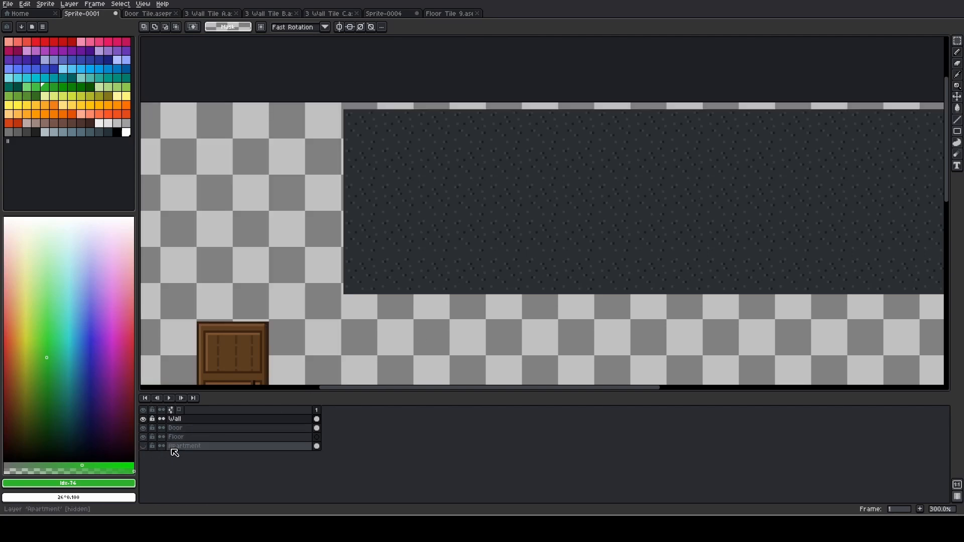
pyautogui.click(144, 446)
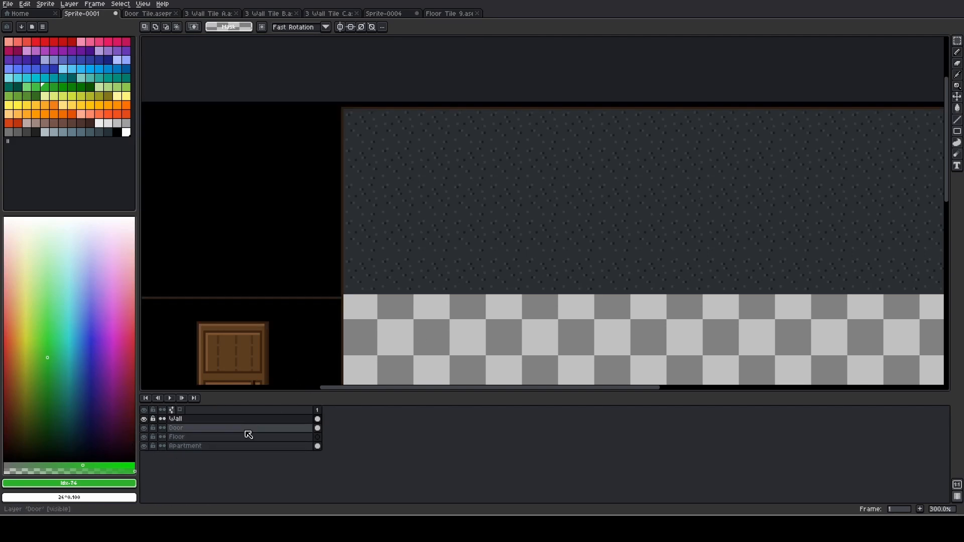
pyautogui.moveTo(211, 447); pyautogui.dragTo(195, 420)
# On the Wall layer, select the 380 × 6 px strip of wall tiles overlapping below the brown dividing line, erase it, and deselect
pyautogui.scroll(2, 368, 278)
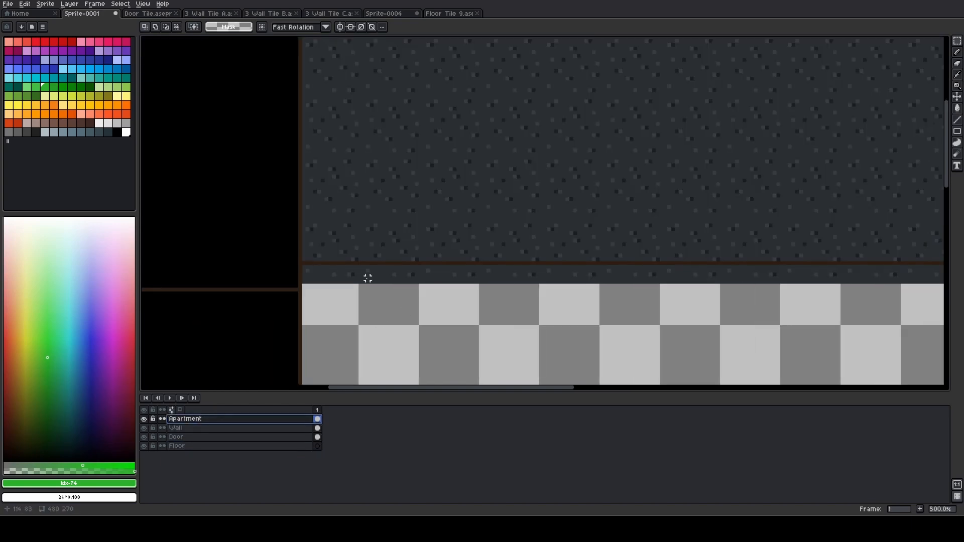
pyautogui.click(192, 428)
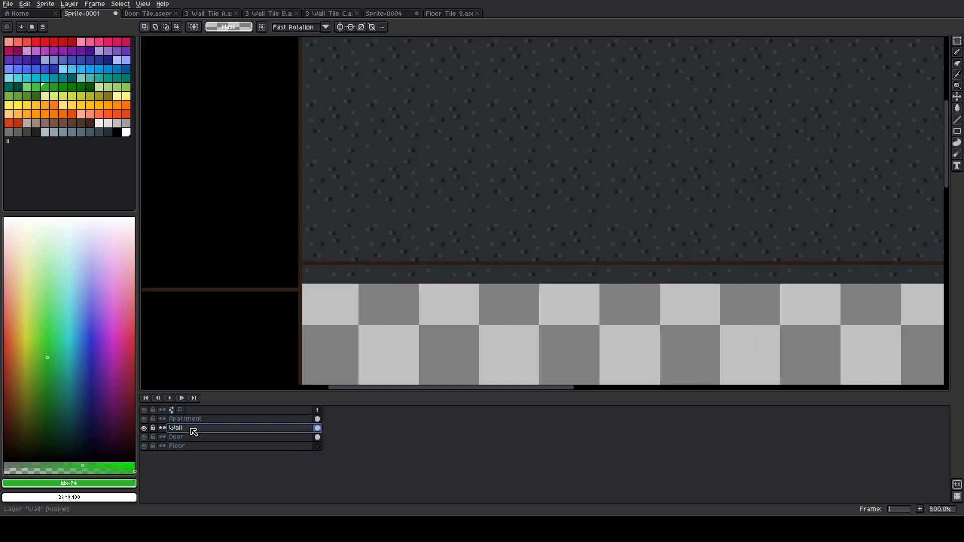
pyautogui.scroll(7, 307, 279)
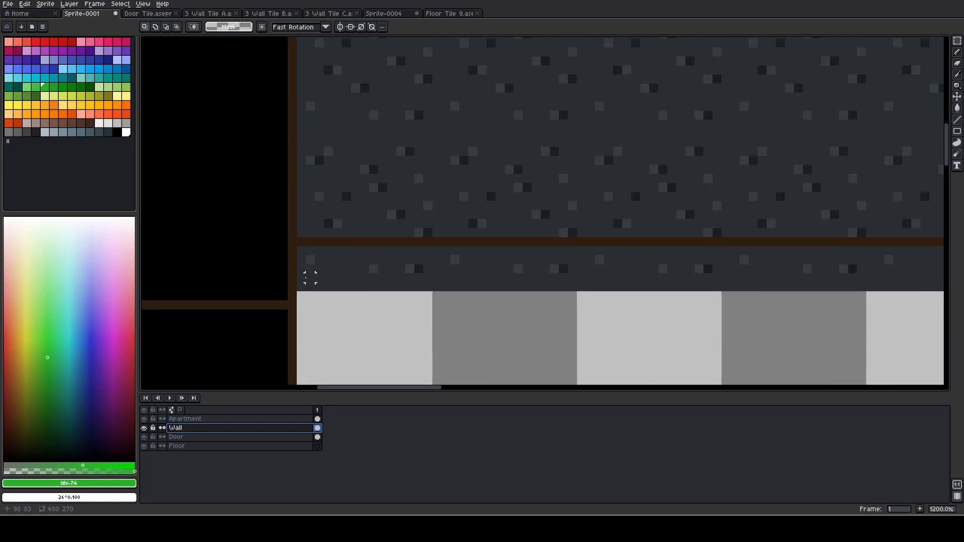
pyautogui.moveTo(297, 295)
pyautogui.mouseDown()
pyautogui.moveTo(315, 222)
pyautogui.moveTo(548, 242)
pyautogui.moveTo(782, 188)
pyautogui.moveTo(942, 218)
pyautogui.moveTo(899, 218)
pyautogui.moveTo(938, 221)
pyautogui.moveTo(942, 253)
pyautogui.moveTo(839, 239)
pyautogui.moveTo(833, 199)
pyautogui.mouseUp()
pyautogui.scroll(-5, 797, 197)
pyautogui.scroll(-2, 773, 224)
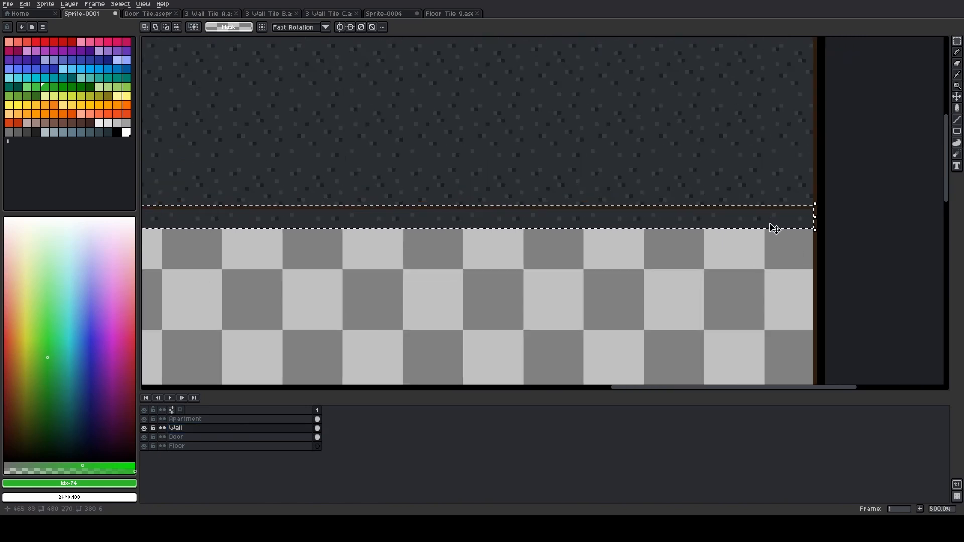
pyautogui.press('e')
pyautogui.scroll(-2, 777, 222)
pyautogui.moveTo(795, 226)
pyautogui.mouseDown()
pyautogui.moveTo(142, 207)
pyautogui.moveTo(224, 217)
pyautogui.moveTo(709, 220)
pyautogui.mouseUp()
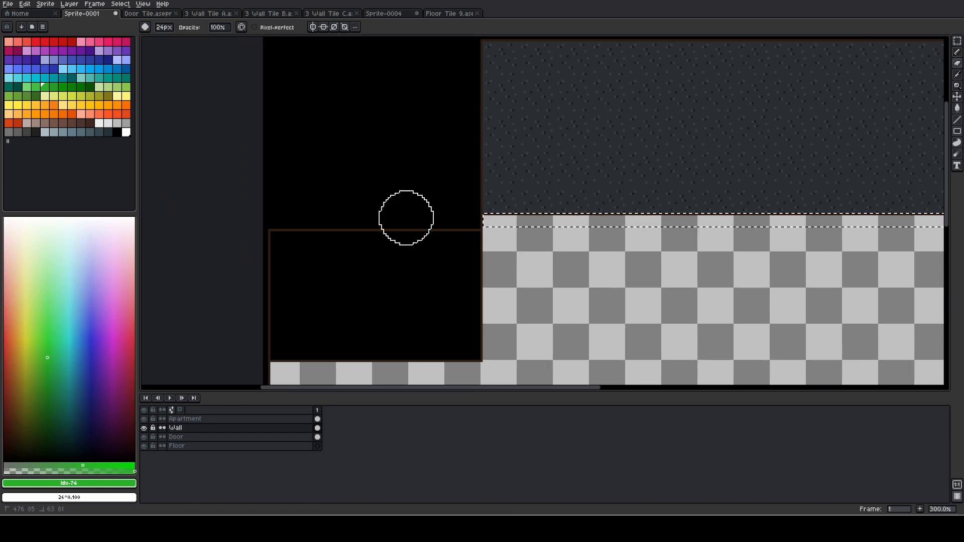
pyautogui.press('m')
pyautogui.hotkey('ctrl', 'd')
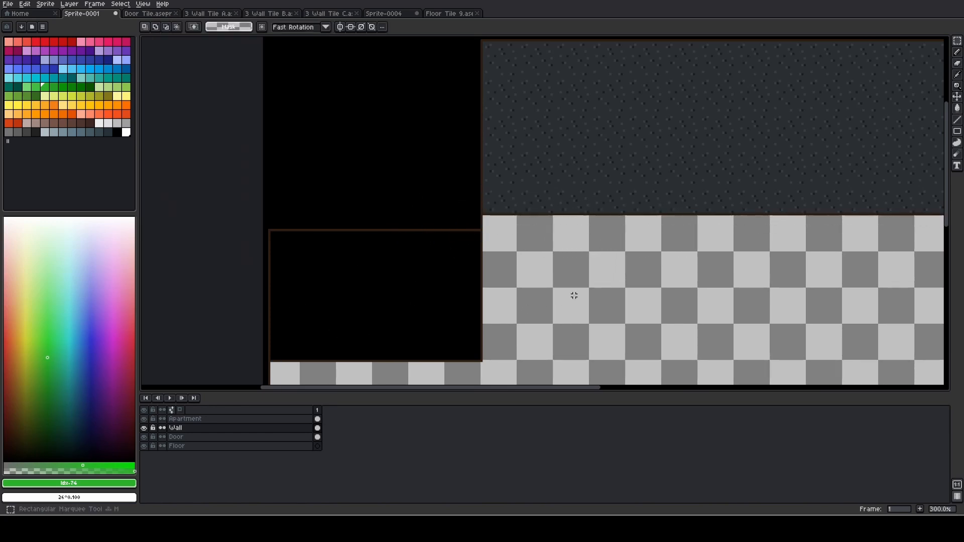
# Copy the entire plant-pot tile from 3 Wall Tile A and paste it into Sprite-0001 near the wall's upper-left corner
pyautogui.scroll(-2, 579, 250)
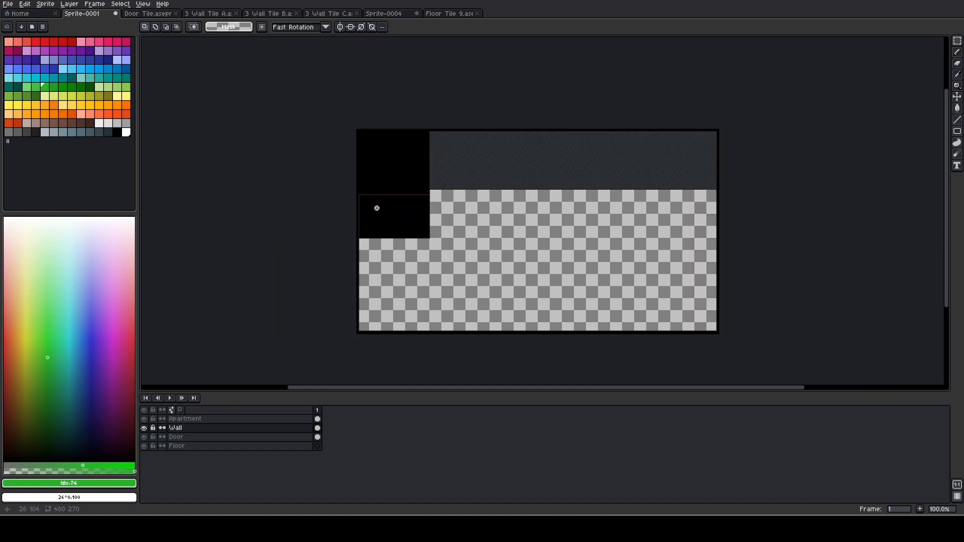
pyautogui.scroll(1, 377, 209)
pyautogui.moveTo(587, 201); pyautogui.dragTo(417, 236)
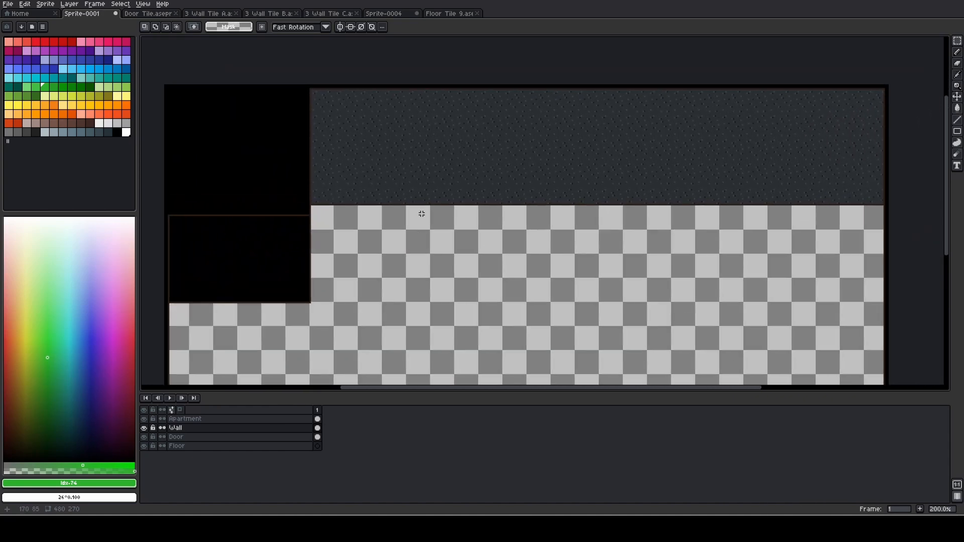
pyautogui.scroll(2, 421, 214)
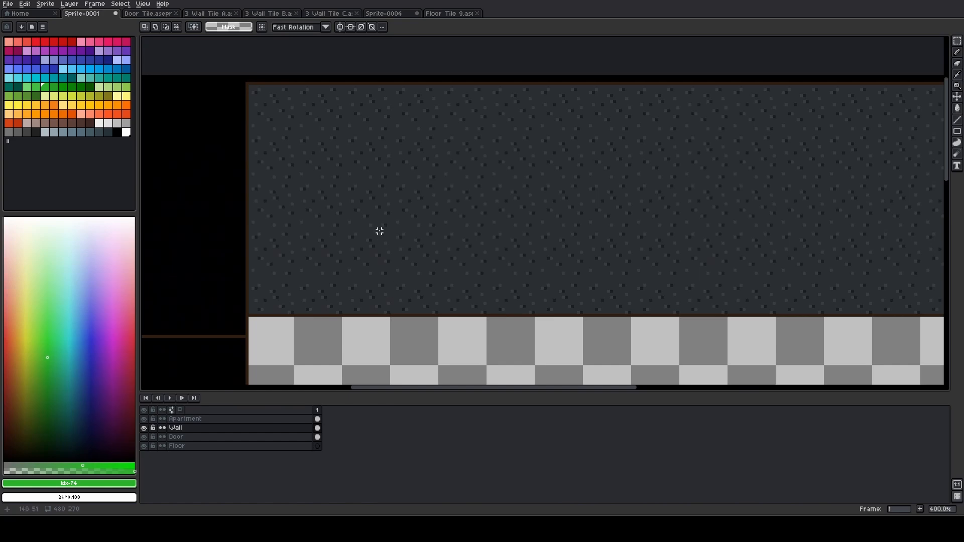
pyautogui.click(208, 13)
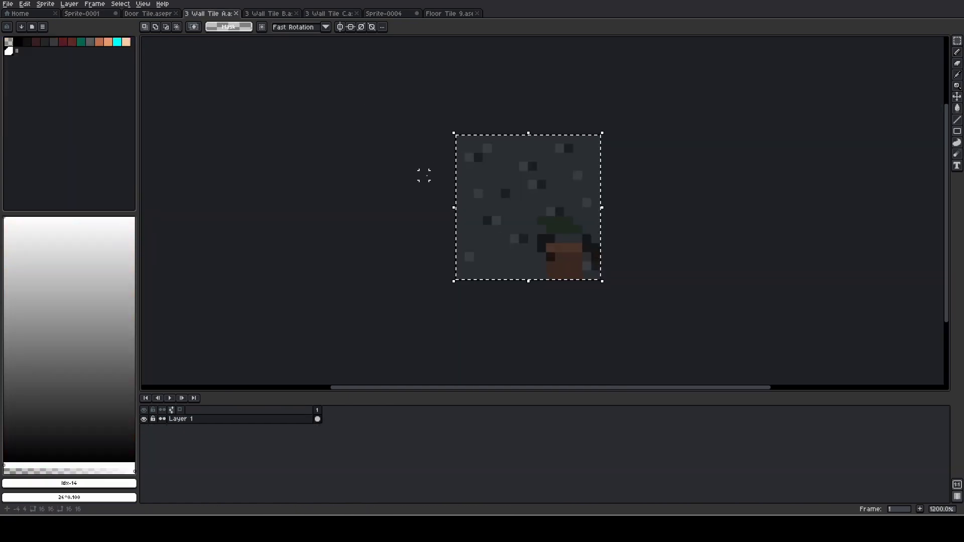
pyautogui.hotkey('ctrl', 'a')
pyautogui.click(97, 13)
pyautogui.scroll(1, 340, 117)
pyautogui.hotkey('ctrl', 'v')
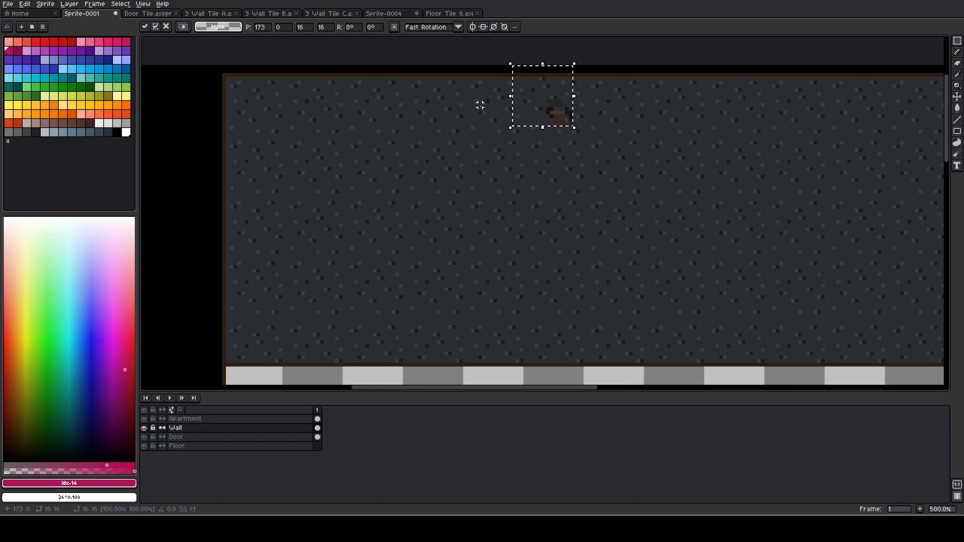
pyautogui.moveTo(537, 111); pyautogui.dragTo(253, 124)
pyautogui.press('Return')
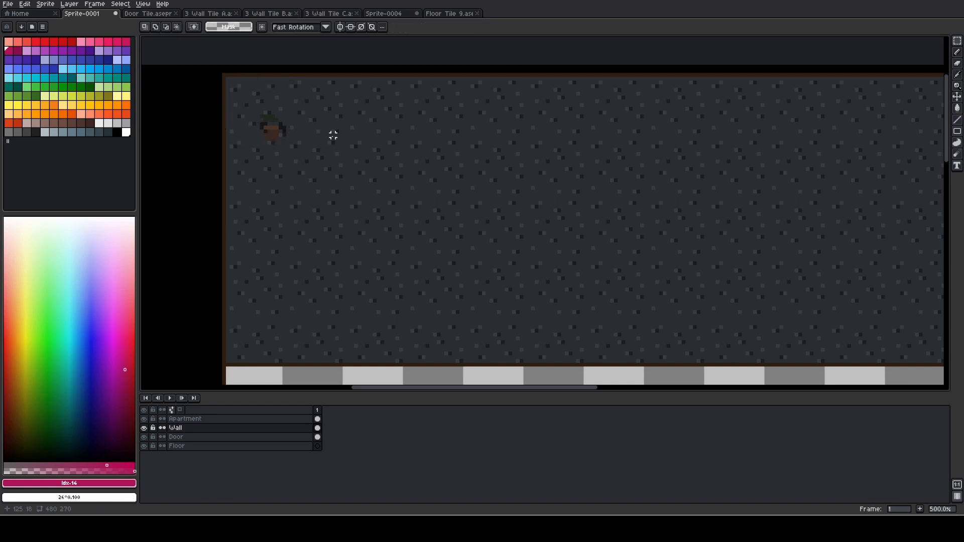
# Undo the plant-pot tile paste and try placing another copy of the tile on the wall
pyautogui.hotkey('ctrl', 'z')
pyautogui.hotkey('ctrl', 'z')
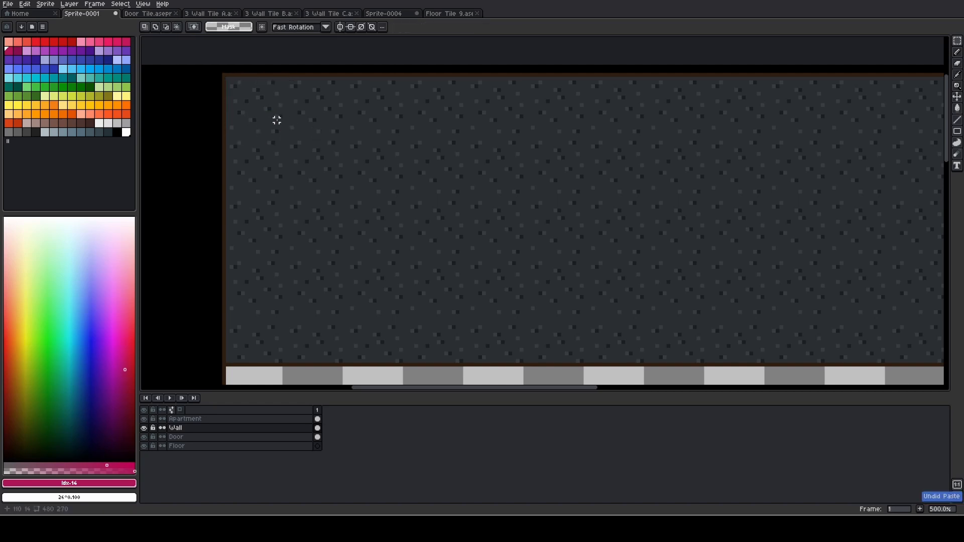
pyautogui.hotkey('ctrl', 'v')
pyautogui.moveTo(532, 105); pyautogui.dragTo(391, 179)
pyautogui.scroll(4, 248, 105)
pyautogui.press('Escape')
# Move the Apartment layer to the bottom of the layer stack, and try pasting the 3 Wall Tile A tile on it at 98, 3
pyautogui.moveTo(221, 418); pyautogui.dragTo(203, 457)
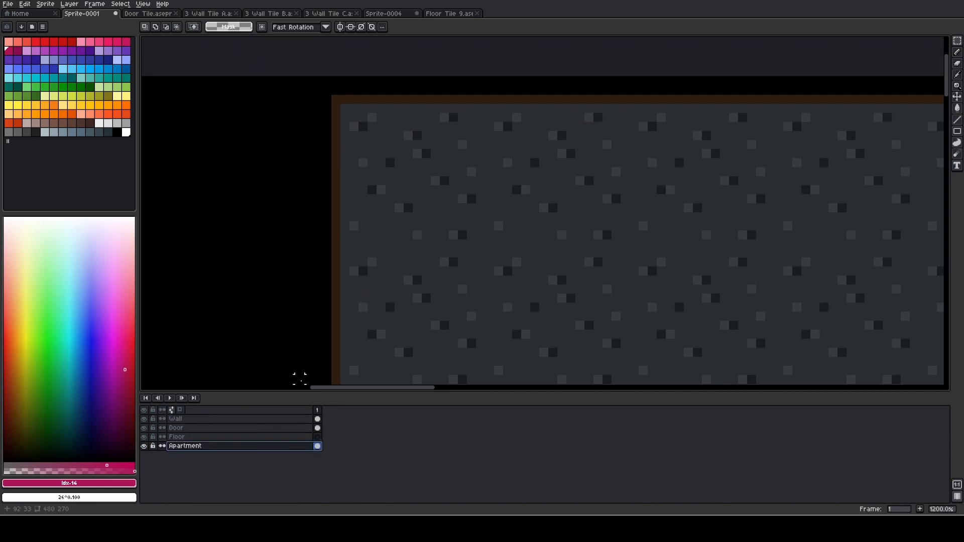
pyautogui.click(209, 13)
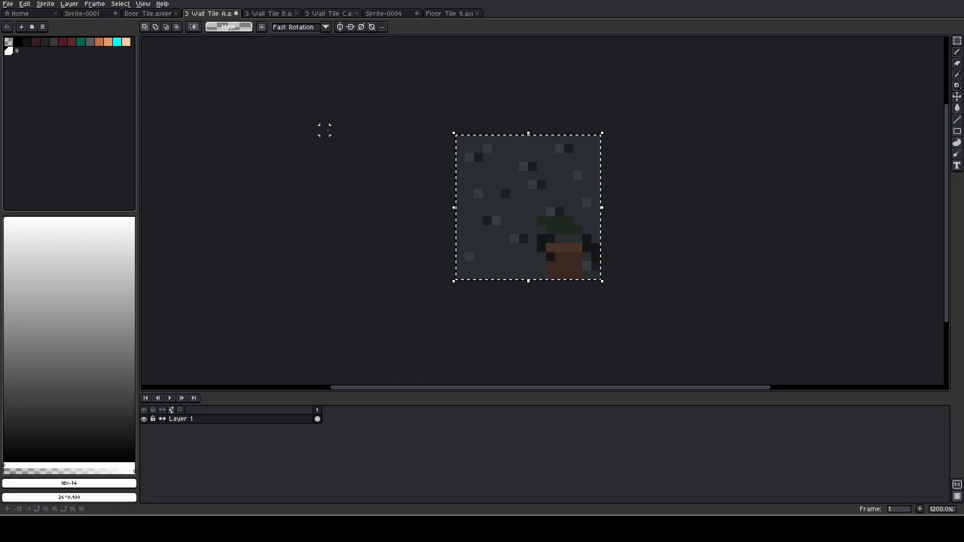
pyautogui.click(82, 13)
pyautogui.hotkey('ctrl', 'v')
pyautogui.moveTo(516, 144); pyautogui.dragTo(470, 171)
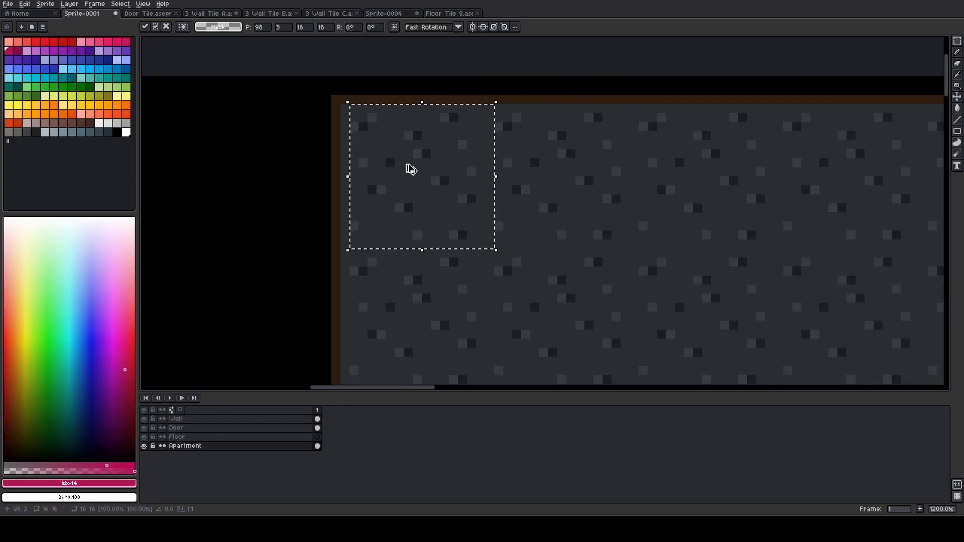
pyautogui.hotkey('ctrl', 'd')
# Hide and show the Wall layer, make it active, and paste the plant-pot tile flush into the wall's upper-left corner
pyautogui.click(145, 420)
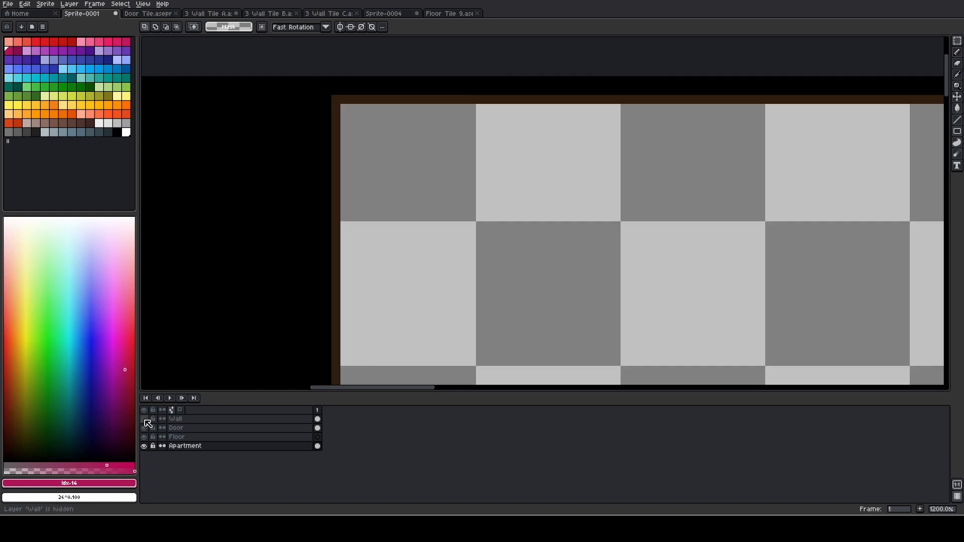
pyautogui.click(144, 419)
pyautogui.click(202, 421)
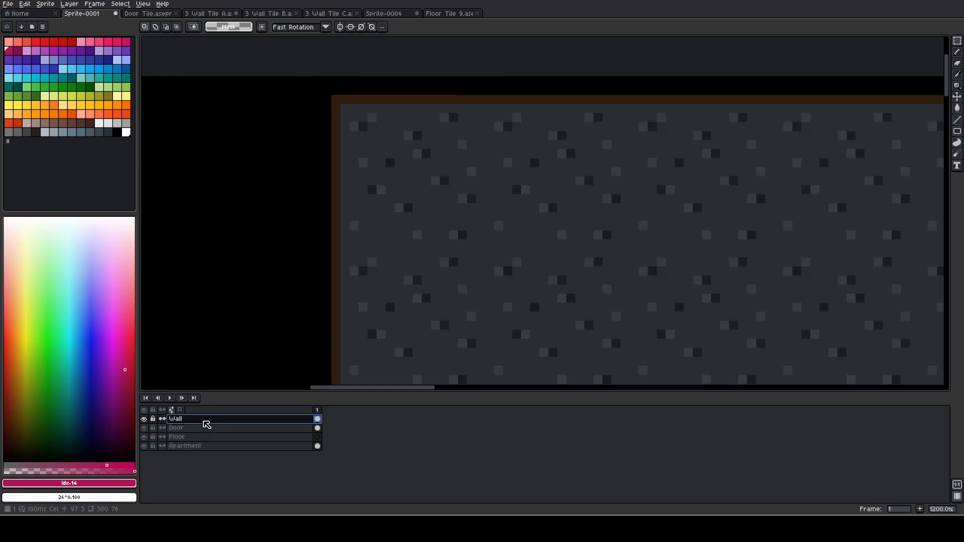
pyautogui.hotkey('ctrl', 'v')
pyautogui.moveTo(526, 157); pyautogui.dragTo(397, 186)
pyautogui.click(525, 208)
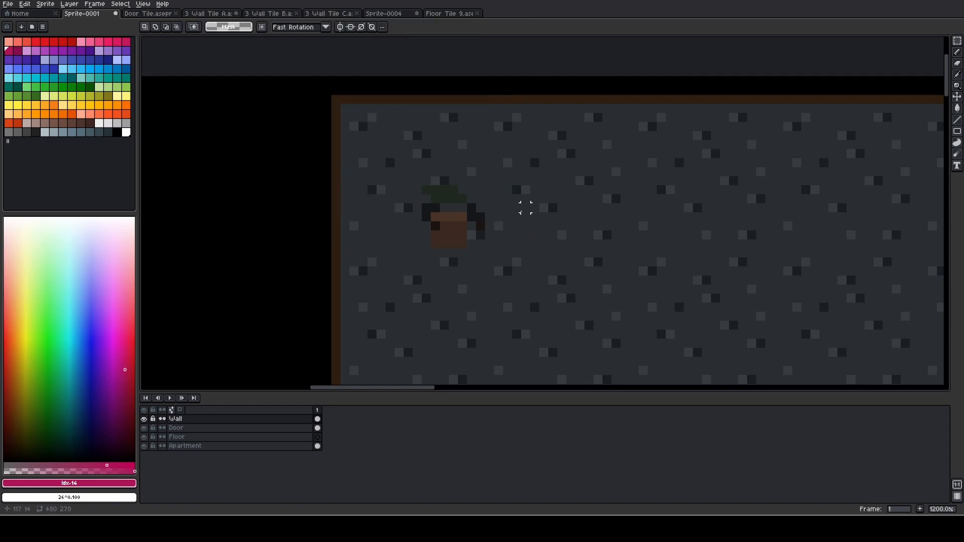
pyautogui.scroll(-2, 516, 207)
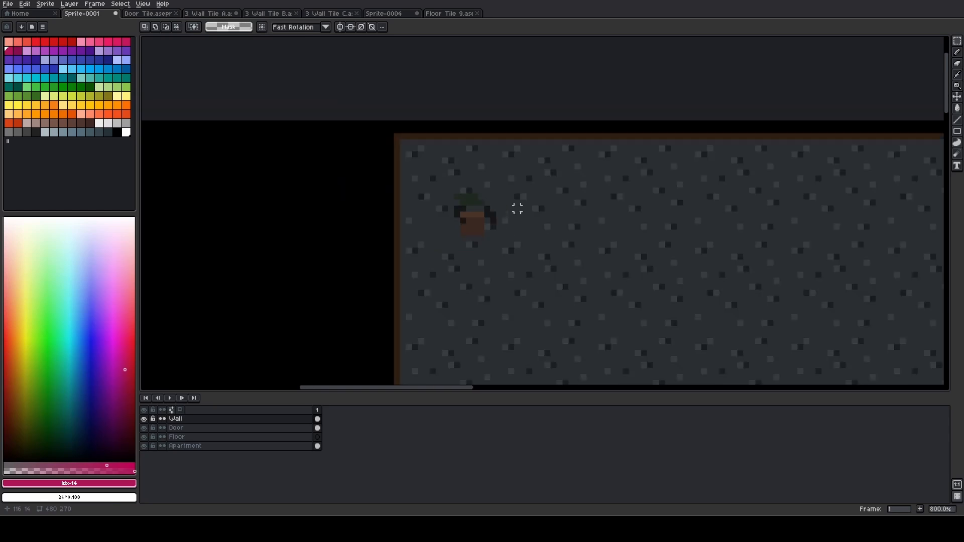
pyautogui.moveTo(516, 216); pyautogui.dragTo(427, 212)
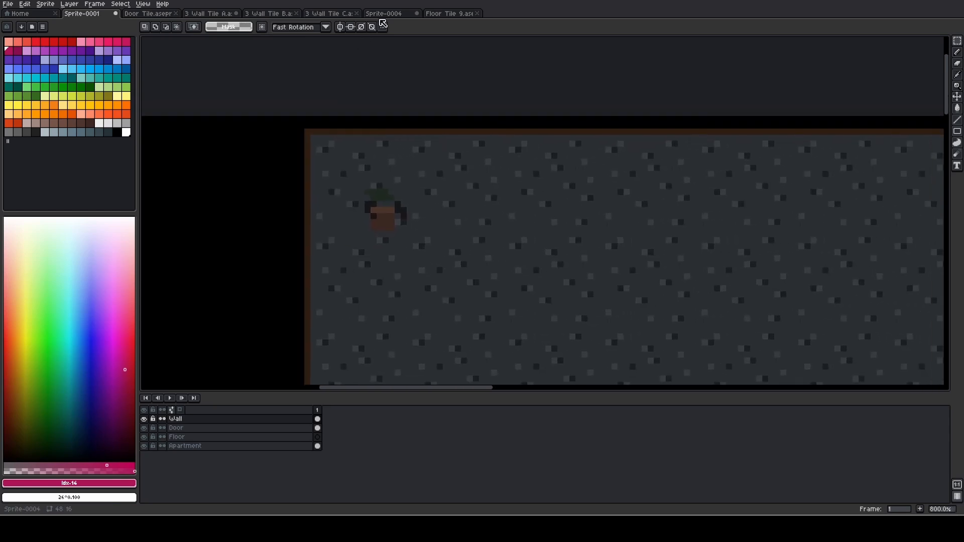
# Copy the brick tile from 3 Wall Tile B and try placing it in Sprite-0001 at 97, 22, below the plant pot
pyautogui.click(269, 14)
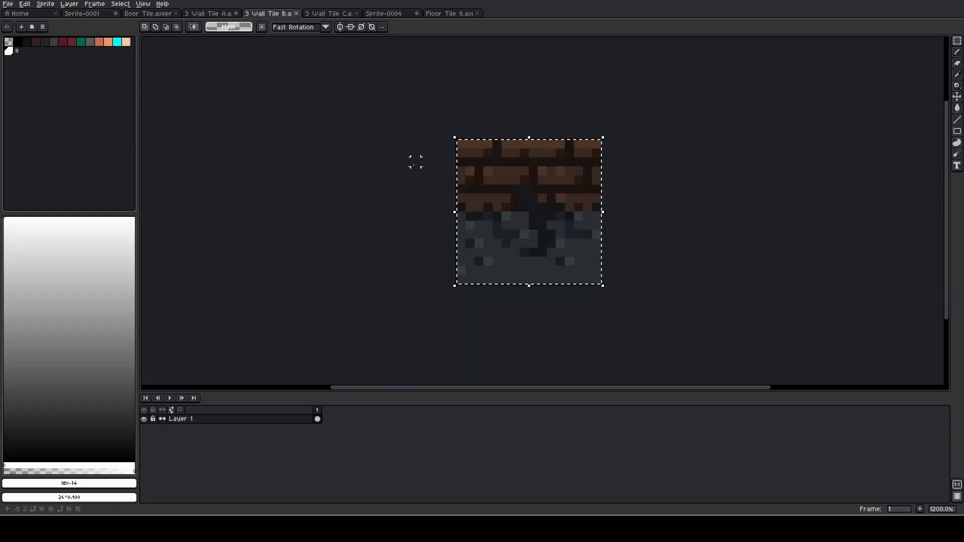
pyautogui.click(93, 14)
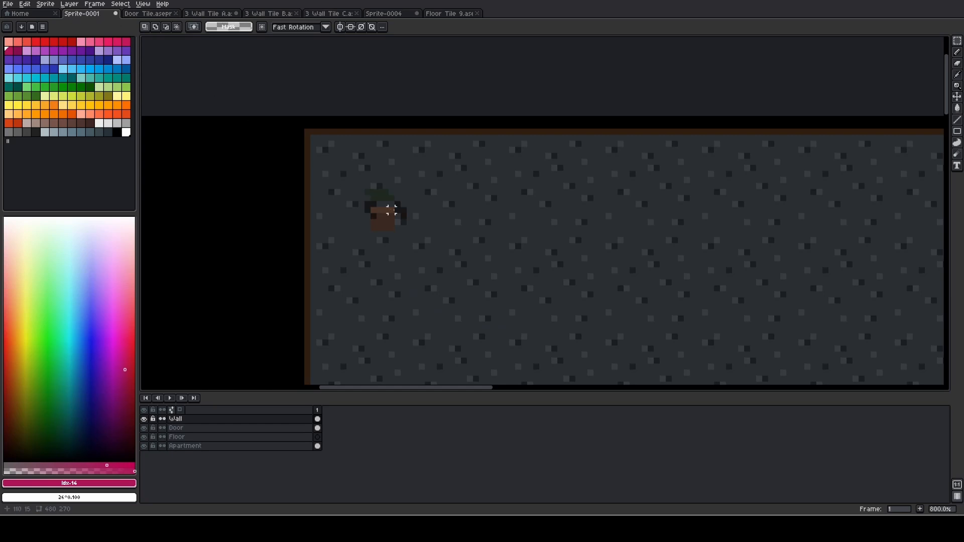
pyautogui.hotkey('ctrl', 'v')
pyautogui.moveTo(530, 186); pyautogui.dragTo(344, 319)
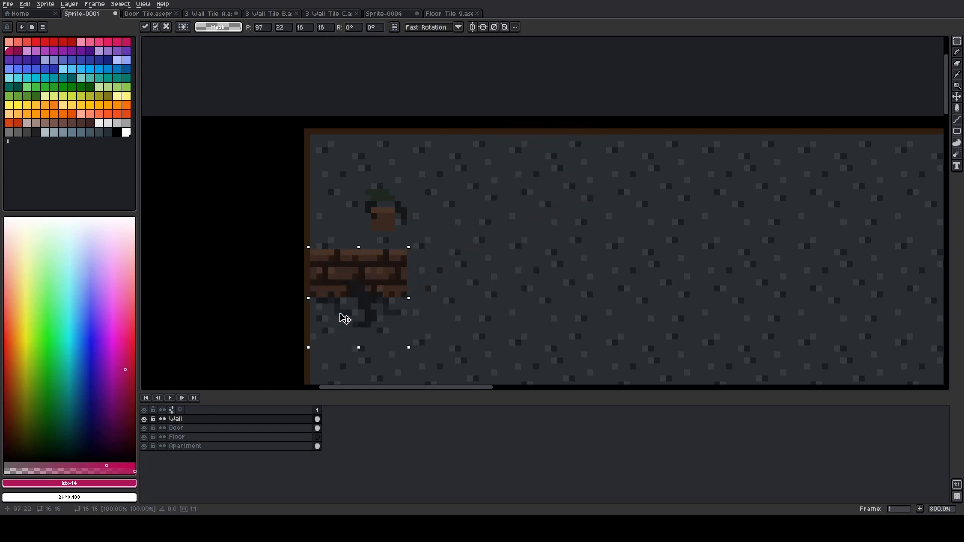
pyautogui.scroll(-3, 393, 310)
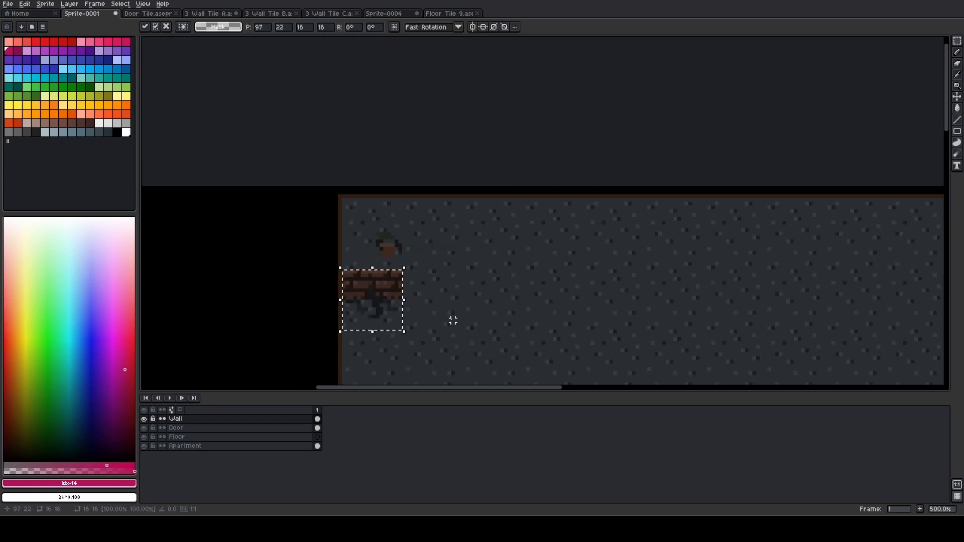
pyautogui.click(452, 321)
pyautogui.moveTo(432, 295); pyautogui.dragTo(449, 136)
pyautogui.moveTo(356, 108); pyautogui.dragTo(416, 172)
pyautogui.hotkey('ctrl', 'x')
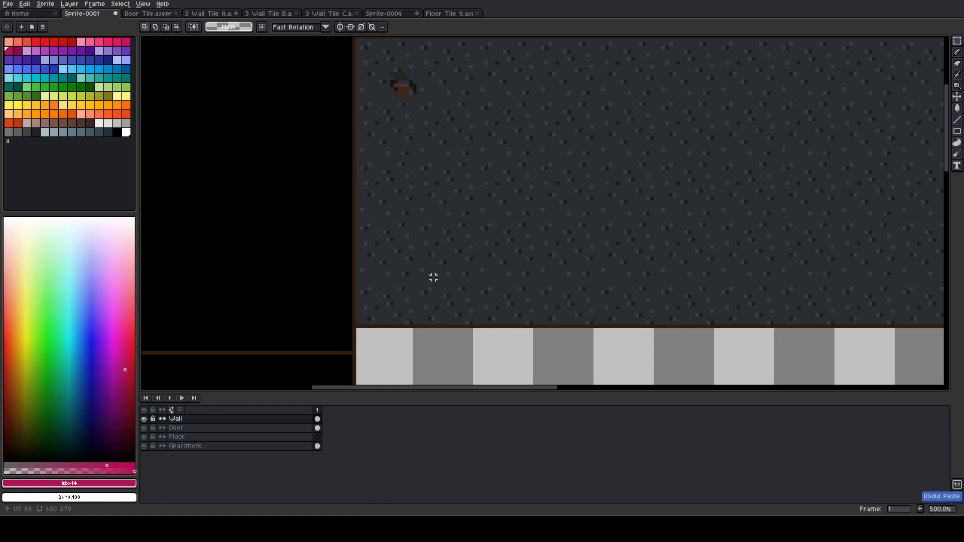
# Paste three brick tiles side by side along the wall's lower edge, from 97, 63 to 129, 63
pyautogui.hotkey('ctrl', 'v')
pyautogui.moveTo(540, 76); pyautogui.dragTo(391, 307)
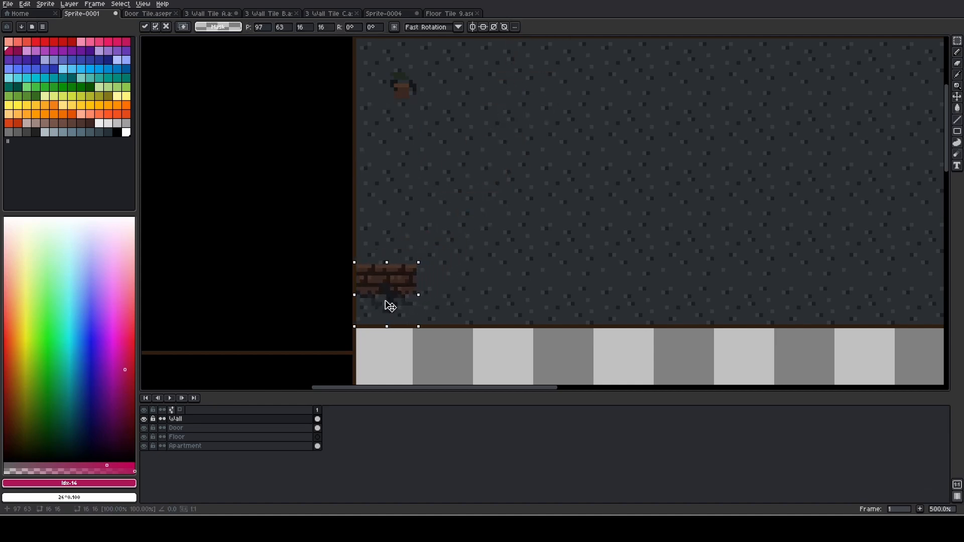
pyautogui.scroll(4, 392, 307)
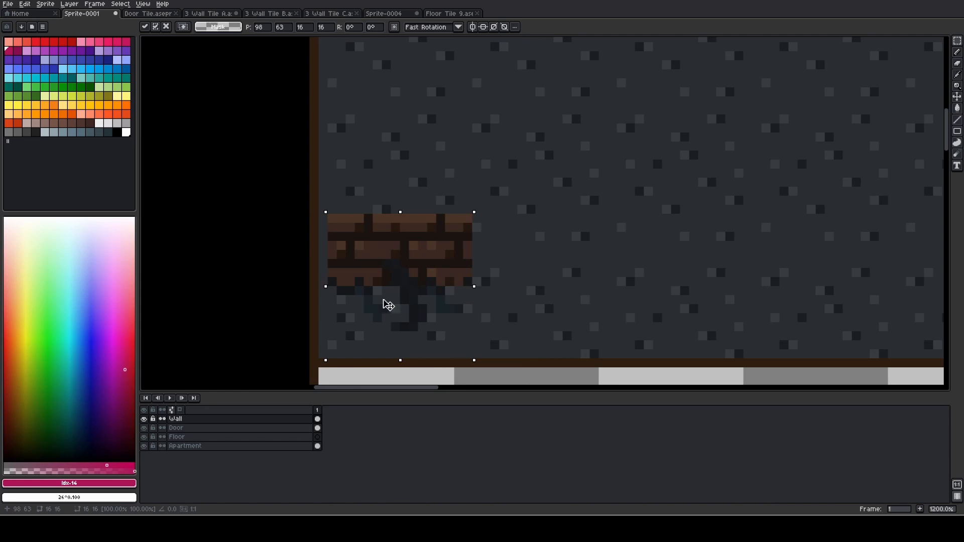
pyautogui.moveTo(381, 300); pyautogui.dragTo(716, 301)
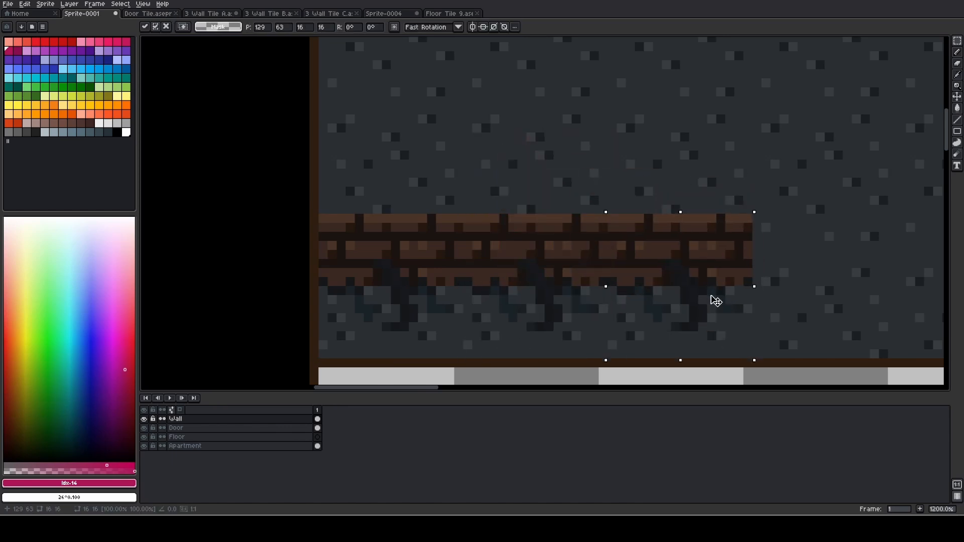
pyautogui.click(781, 297)
pyautogui.scroll(-5, 678, 273)
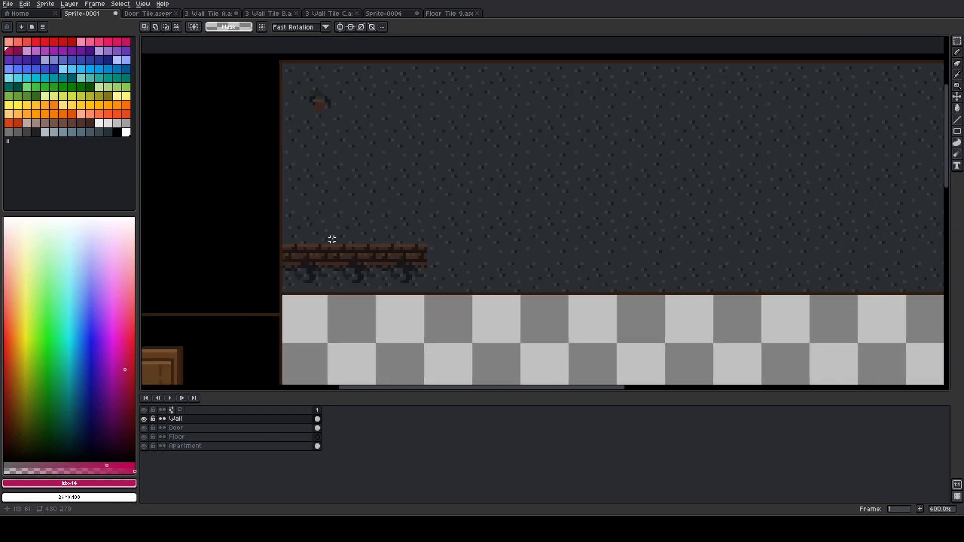
# Undo the pasted row of brick tiles along the wall's lower edge
pyautogui.hotkey('ctrl', 'z')
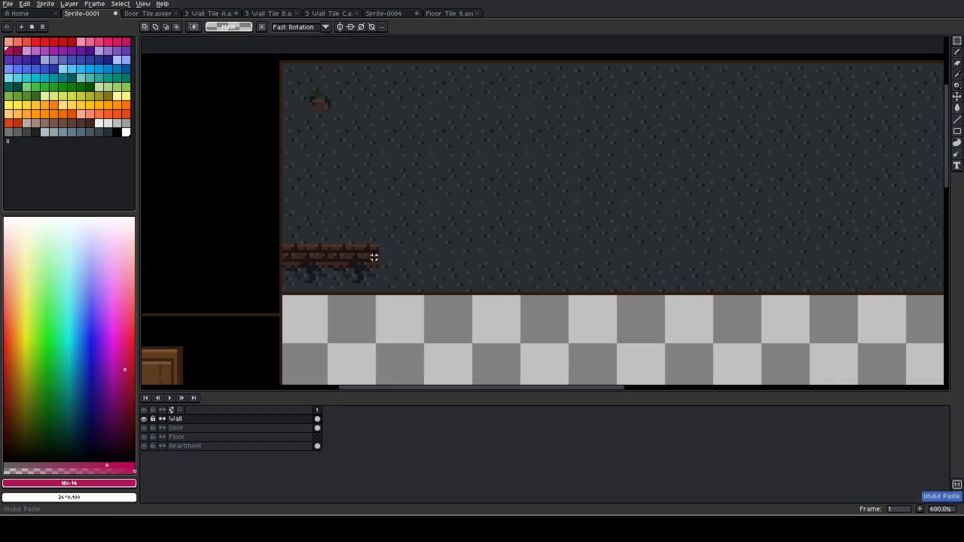
pyautogui.hotkey('ctrl', 'z')
pyautogui.hotkey('ctrl', 'z')
pyautogui.hotkey('ctrl', 'z')
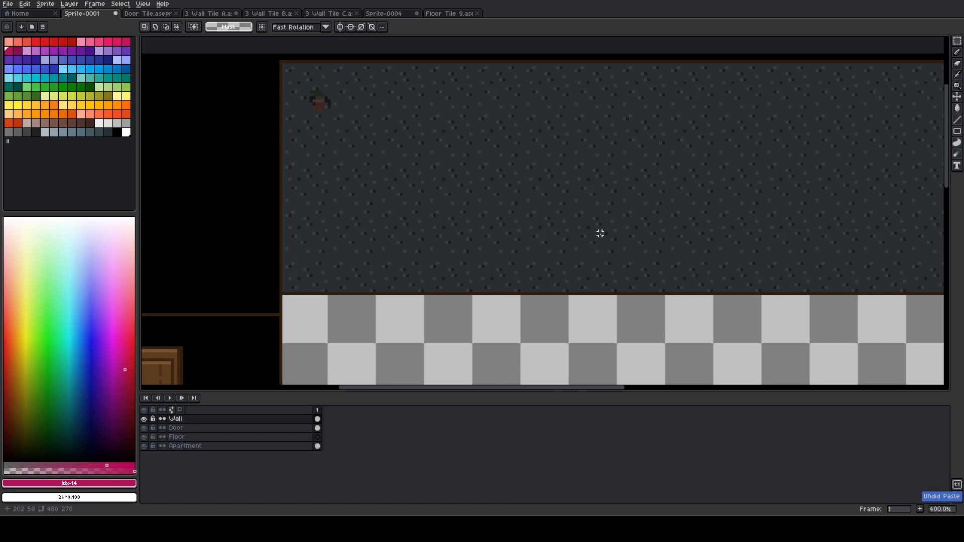
# Paste a single 16 × 16 px brick tile into the open middle of the wall at 185, 43
pyautogui.hotkey('ctrl', 'v')
pyautogui.moveTo(548, 83); pyautogui.dragTo(582, 216)
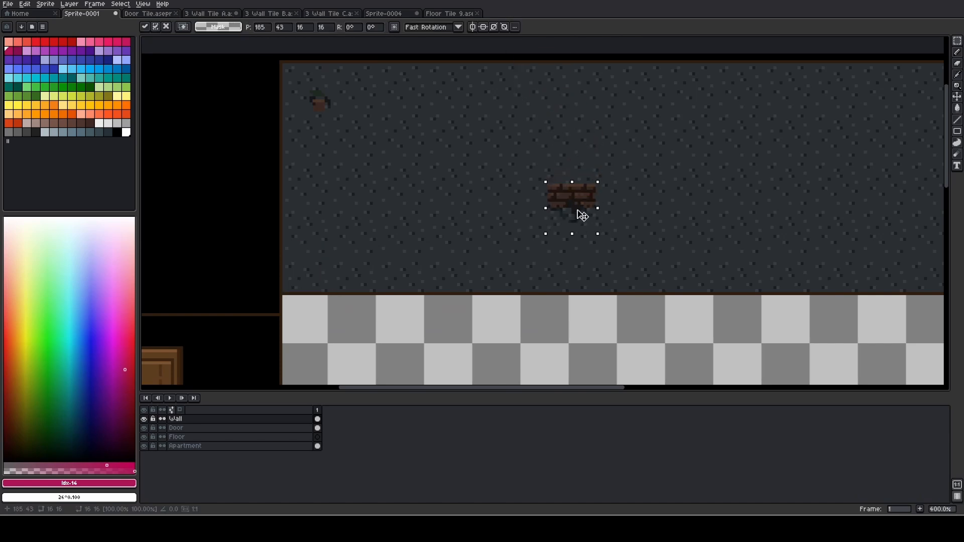
pyautogui.click(654, 230)
pyautogui.scroll(-1, 651, 229)
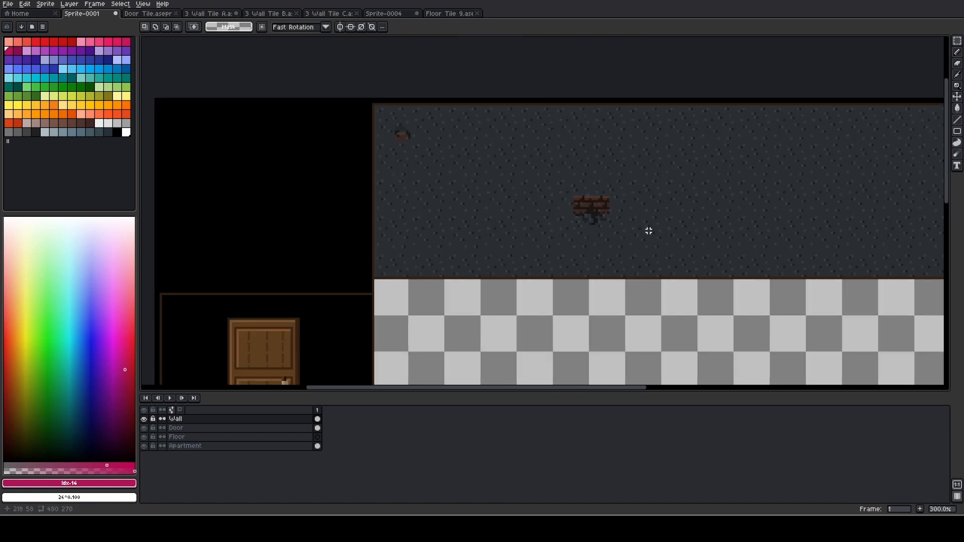
pyautogui.moveTo(653, 217); pyautogui.dragTo(492, 223)
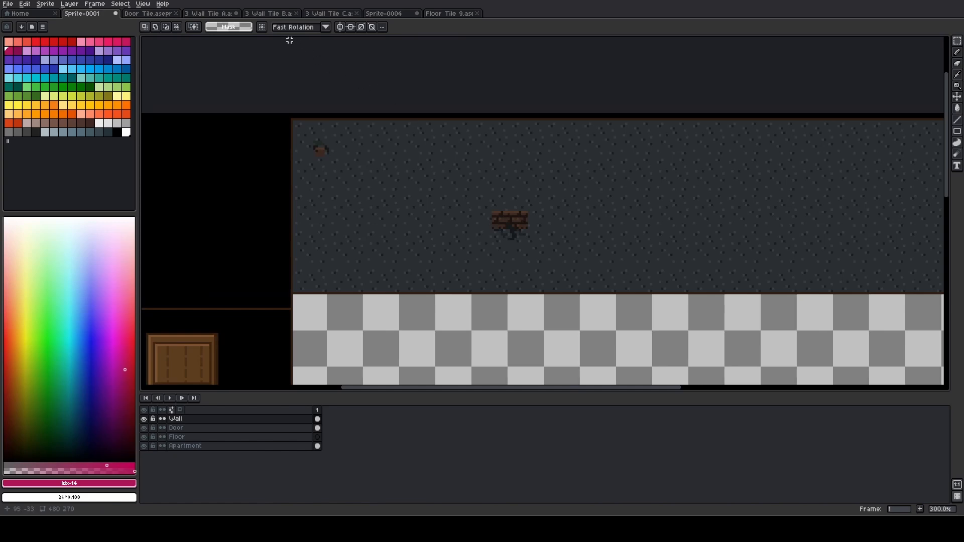
# Copy the whole brick tile from 3 Wall Tile C and place it in Sprite-0001 at 201, 33, against the brick strip's end
pyautogui.click(329, 13)
pyautogui.hotkey('ctrl', 'a')
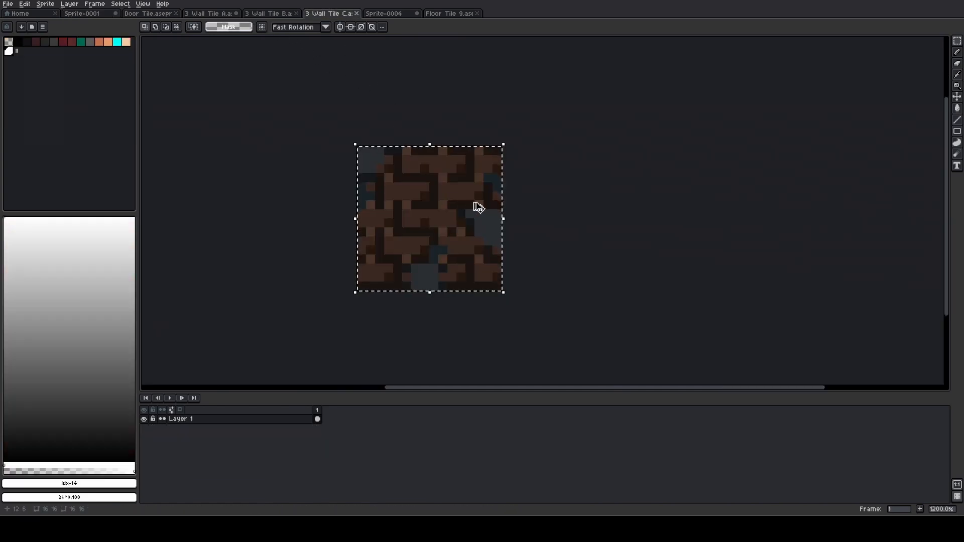
pyautogui.hotkey('ctrl', 'c')
pyautogui.hotkey('ctrl', 'Tab')
pyautogui.hotkey('ctrl', 'v')
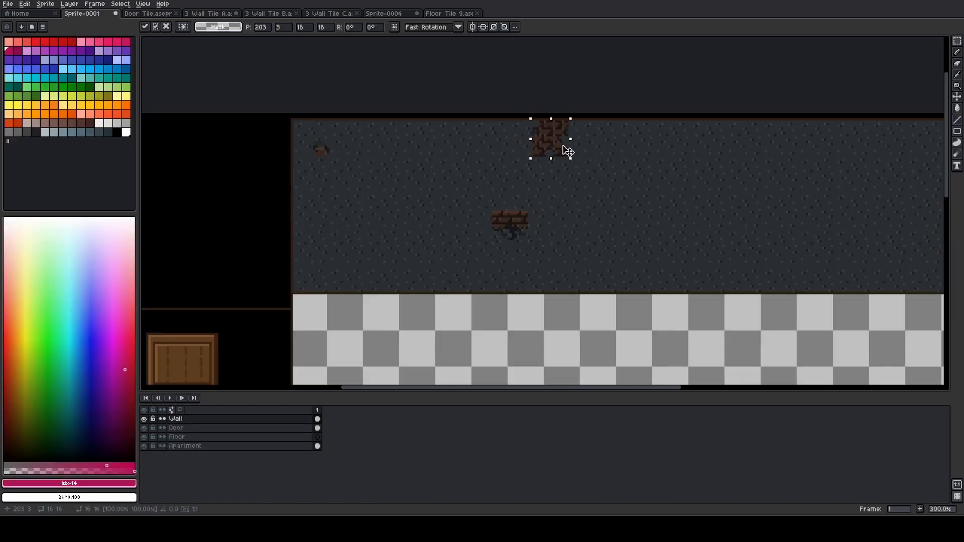
pyautogui.moveTo(568, 152); pyautogui.dragTo(504, 255)
pyautogui.scroll(3, 616, 193)
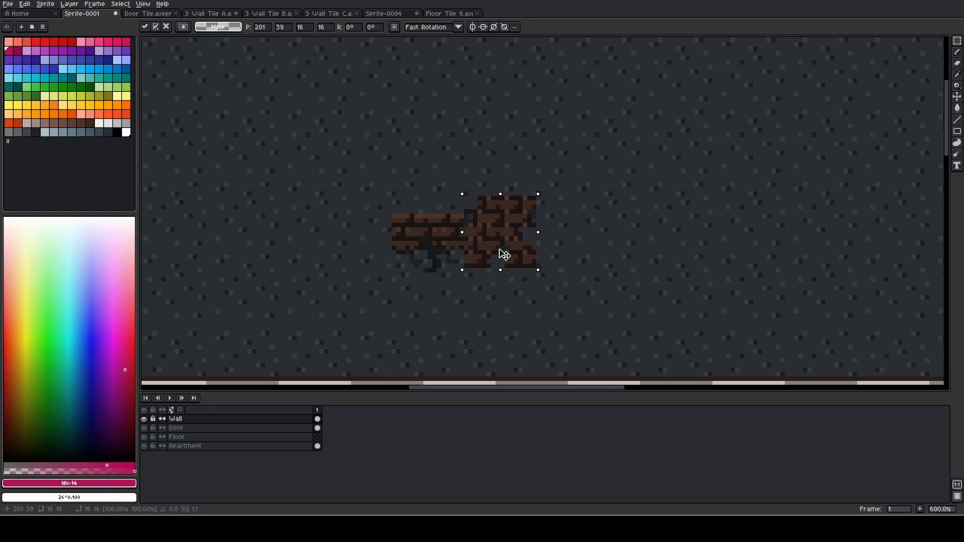
pyautogui.moveTo(505, 255); pyautogui.dragTo(501, 226)
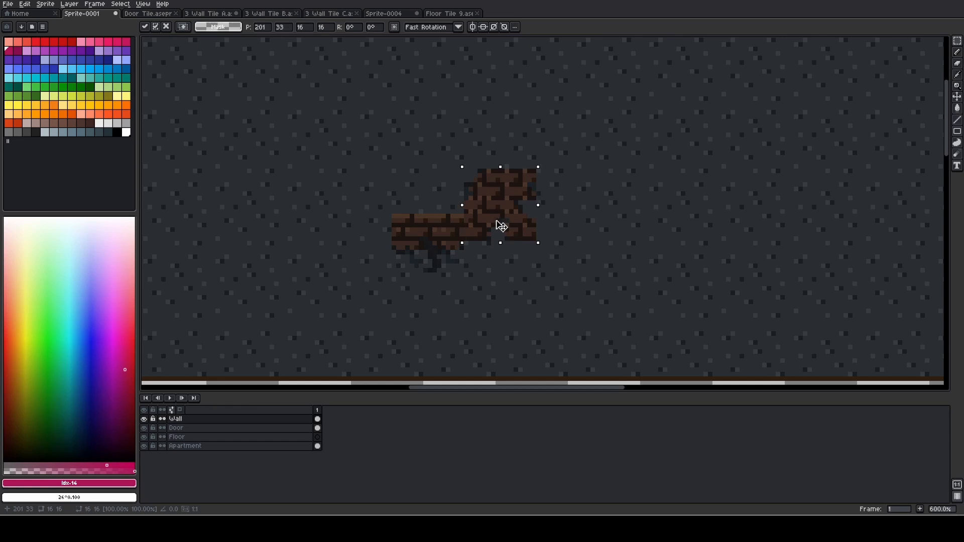
pyautogui.click(615, 221)
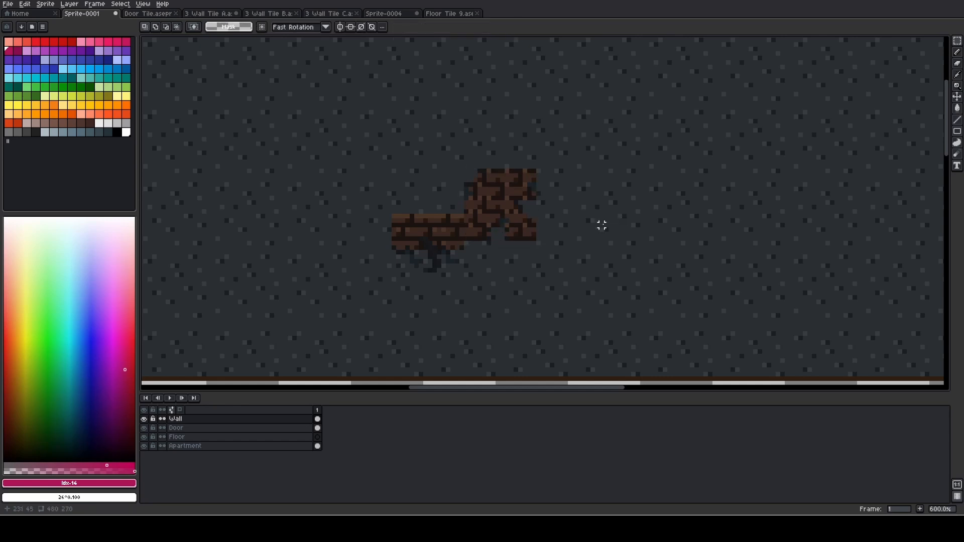
# Paste two more 3 Wall Tile C bricks, one diagonally above at 217, 24 and one directly below the first
pyautogui.hotkey('ctrl', 'v')
pyautogui.moveTo(556, 86); pyautogui.dragTo(586, 186)
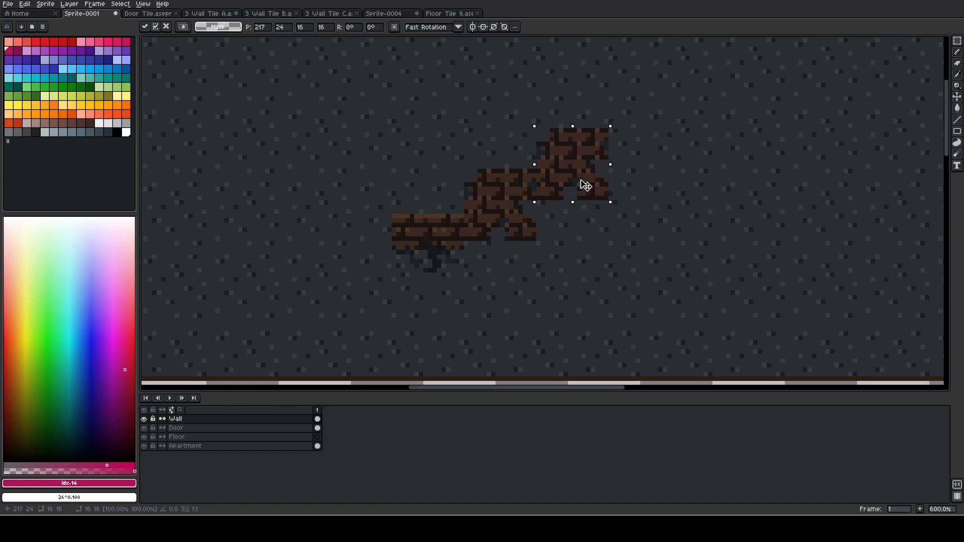
pyautogui.click(597, 247)
pyautogui.hotkey('ctrl', 'v')
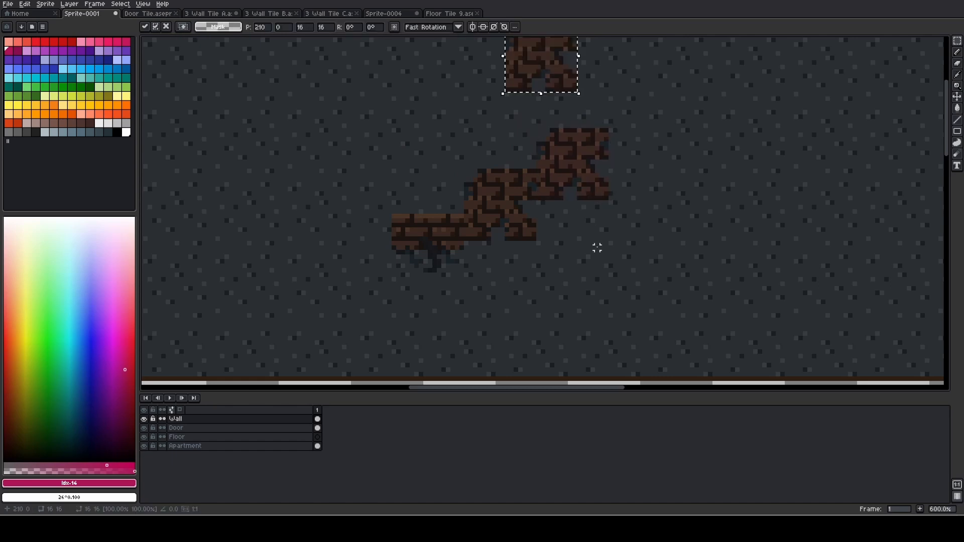
pyautogui.moveTo(547, 103); pyautogui.dragTo(512, 308)
pyautogui.click(611, 306)
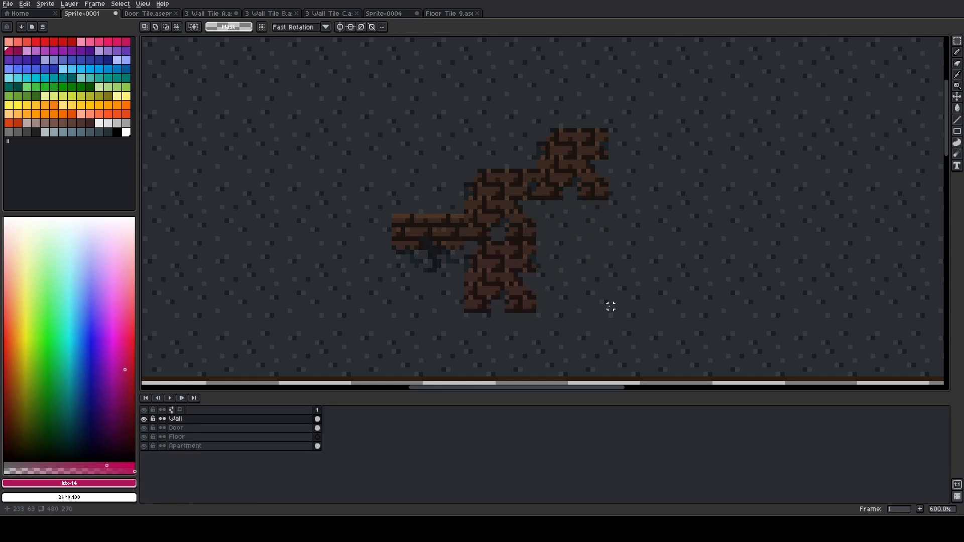
pyautogui.scroll(-2, 610, 305)
pyautogui.moveTo(595, 300); pyautogui.dragTo(535, 281)
pyautogui.scroll(-2, 529, 276)
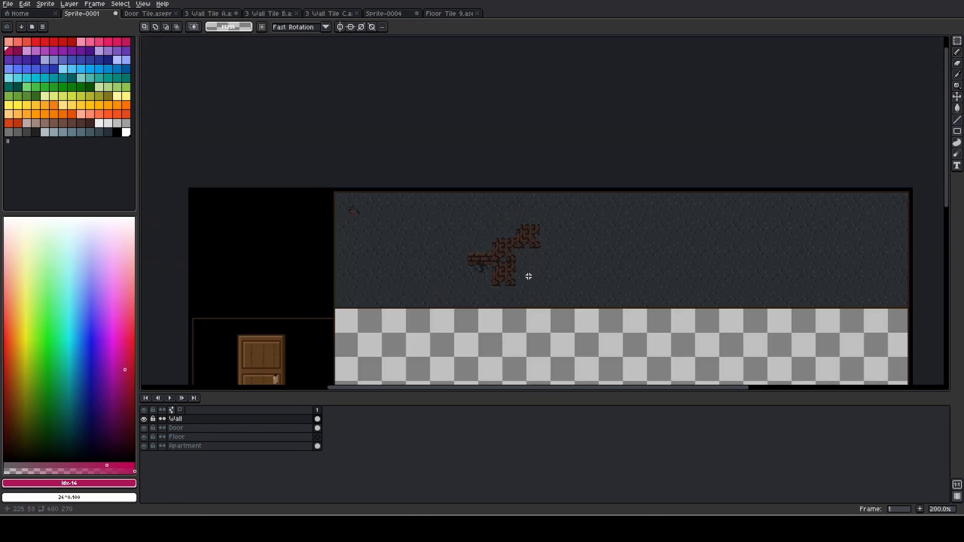
pyautogui.scroll(1, 529, 276)
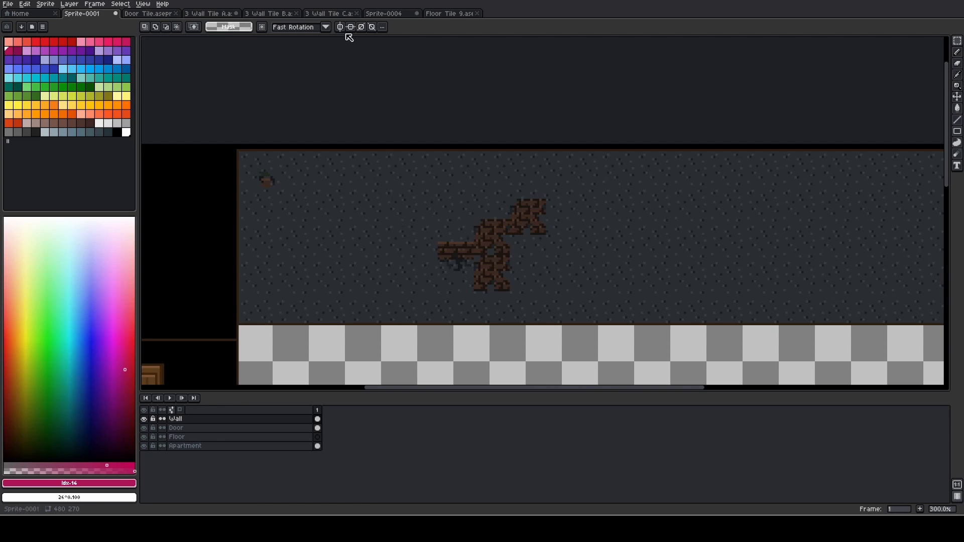
pyautogui.click(331, 15)
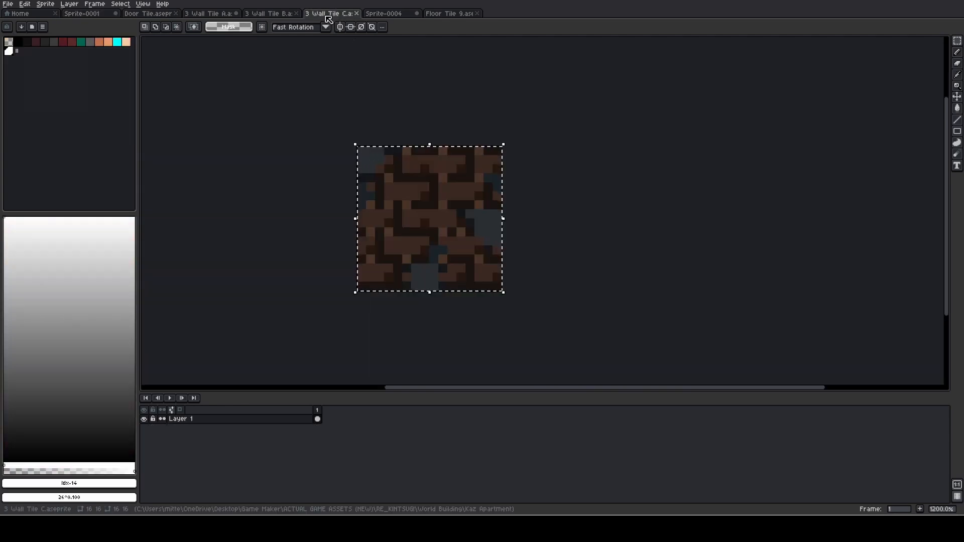
pyautogui.hotkey('ctrl', 'd')
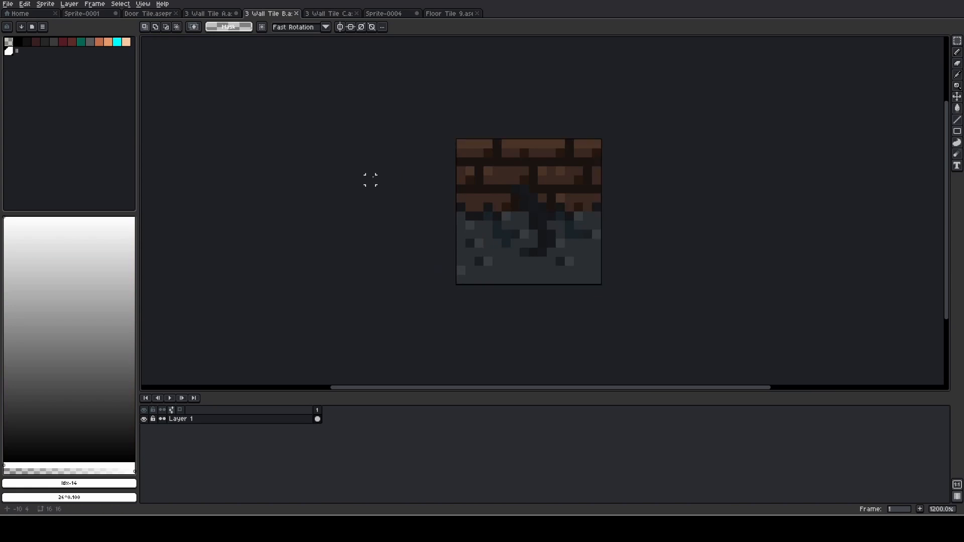
pyautogui.hotkey('ctrl', 'a')
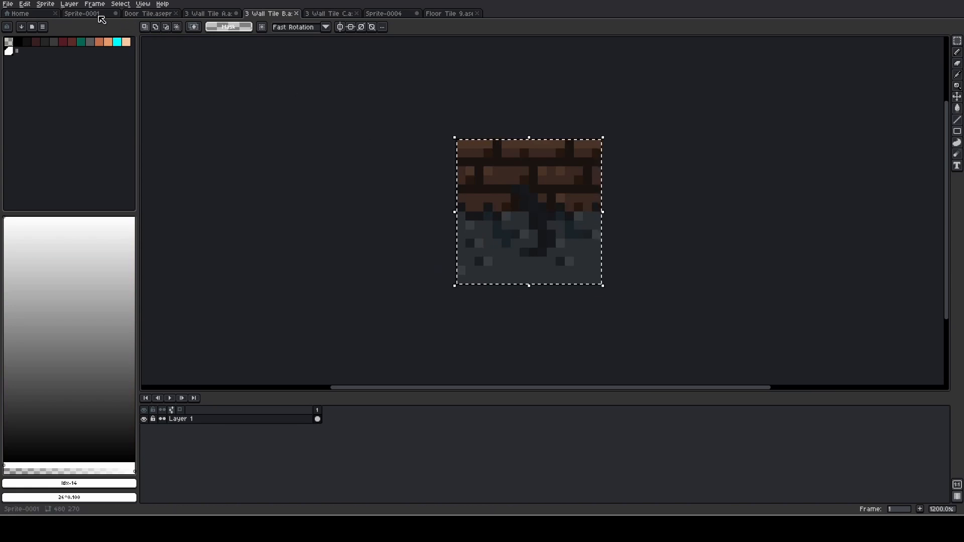
pyautogui.click(87, 13)
pyautogui.moveTo(600, 231); pyautogui.dragTo(548, 193)
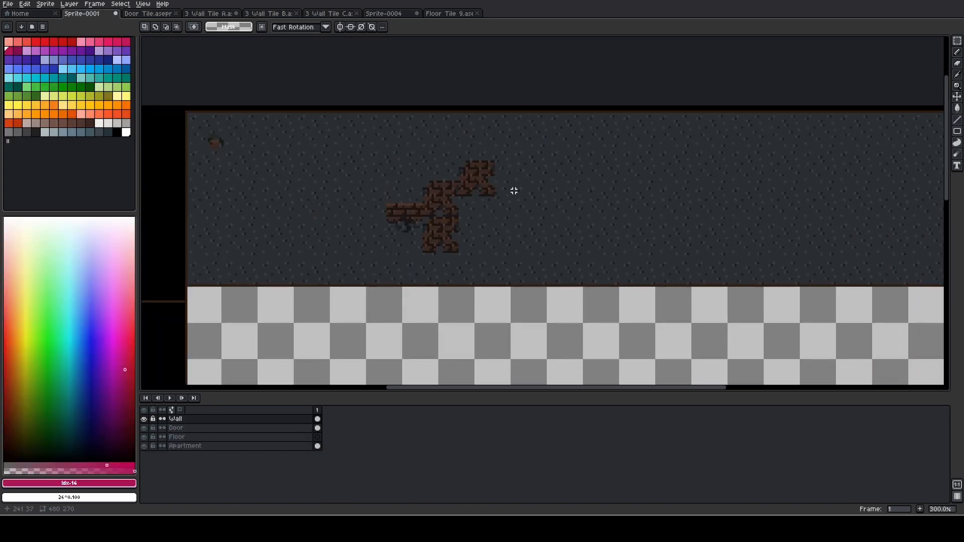
pyautogui.click(322, 14)
# Rotate the 3 Wall Tile B canvas 90° clockwise twice and bring a copy of the whole tile to Sprite-0001
pyautogui.click(271, 14)
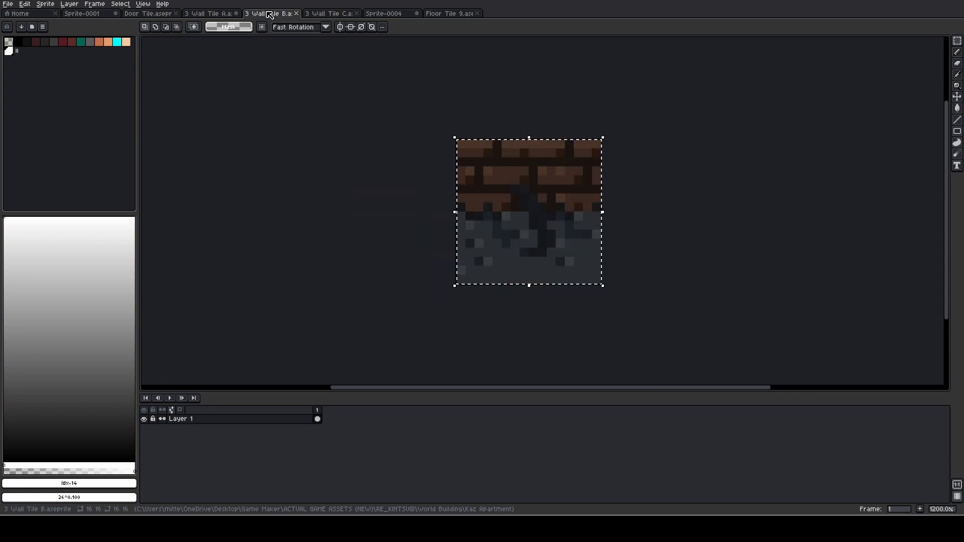
pyautogui.click(70, 4)
pyautogui.moveTo(49, 5)
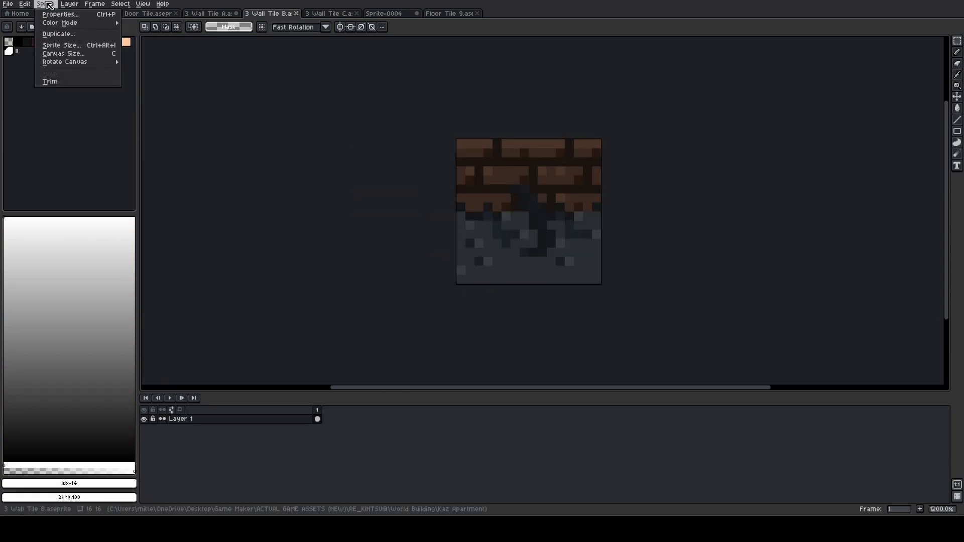
pyautogui.moveTo(95, 62)
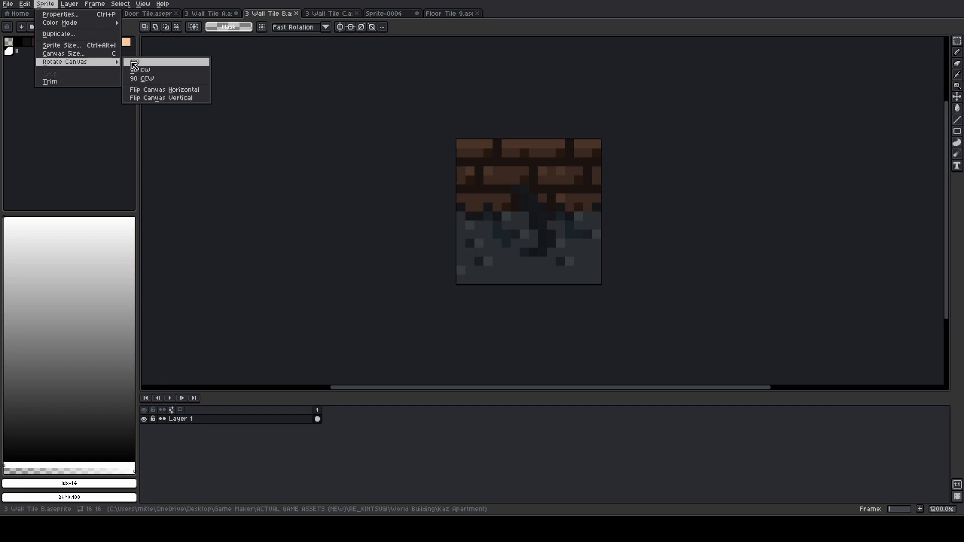
pyautogui.click(160, 71)
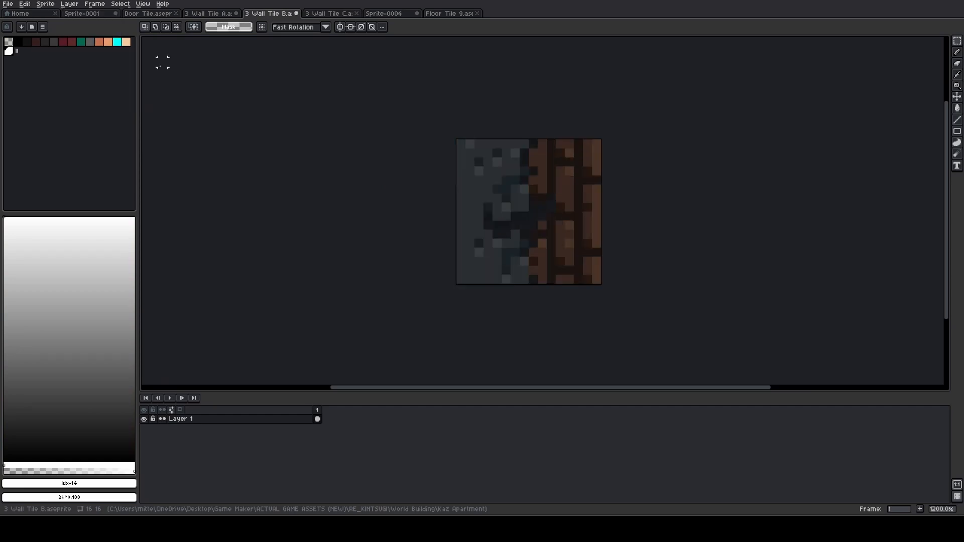
pyautogui.click(45, 3)
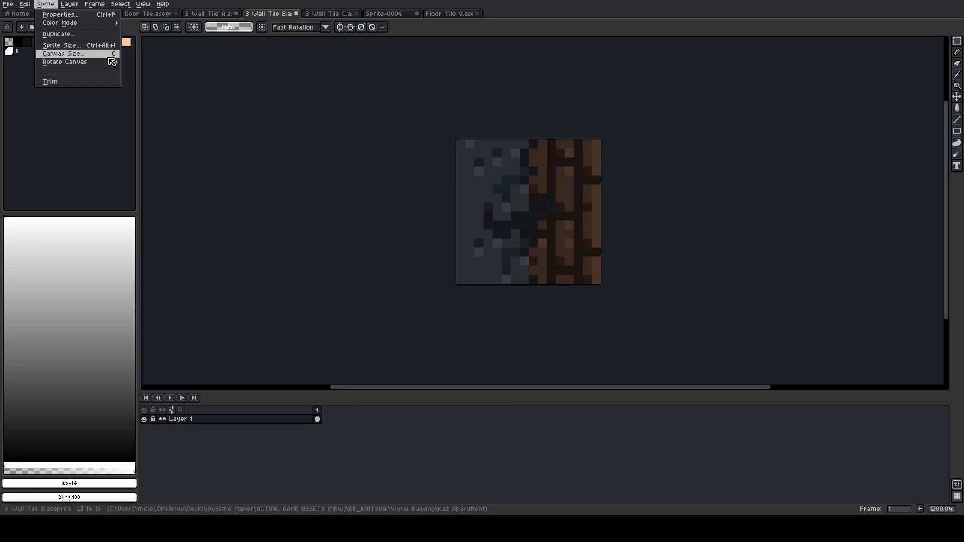
pyautogui.moveTo(112, 62)
pyautogui.click(146, 70)
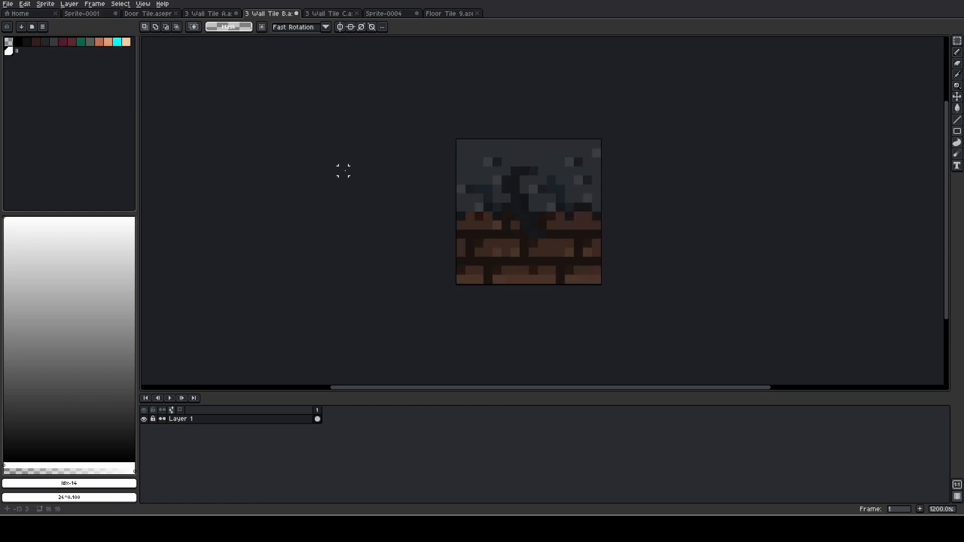
pyautogui.hotkey('ctrl', 'a')
pyautogui.click(112, 15)
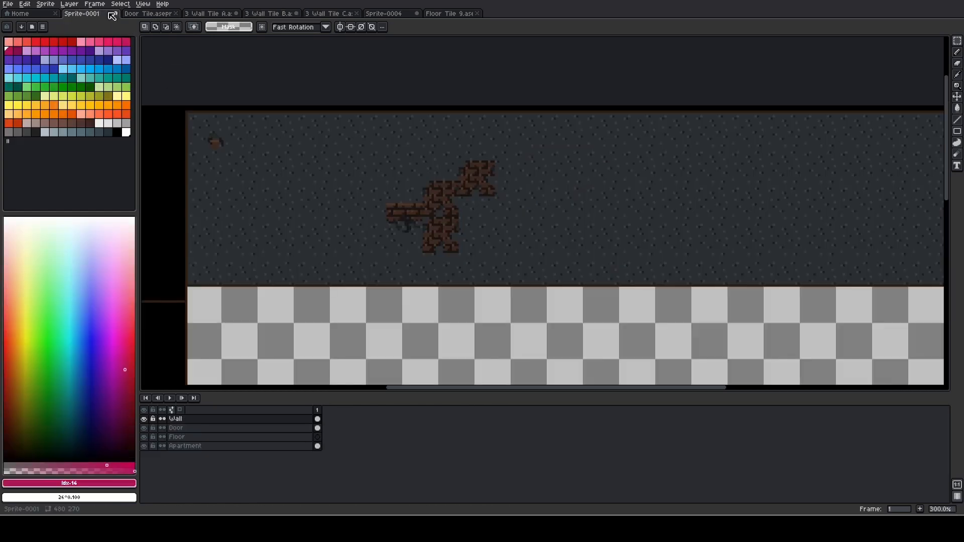
# Try placing the rotated brick-edge tile above the brick patch, beside its uppermost tile
pyautogui.scroll(2, 488, 172)
pyautogui.hotkey('ctrl', 'v')
pyautogui.moveTo(552, 109); pyautogui.dragTo(429, 148)
pyautogui.click(609, 207)
pyautogui.scroll(-2, 610, 208)
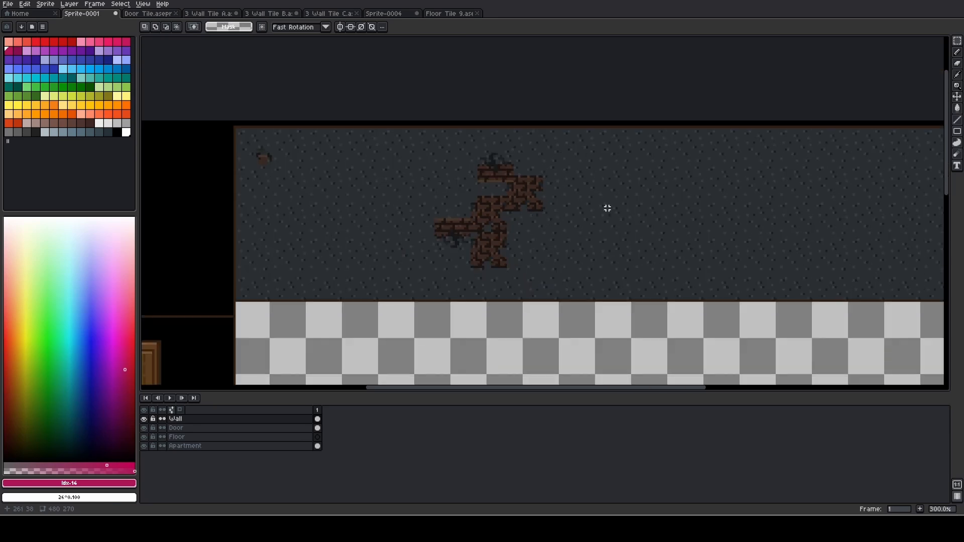
pyautogui.scroll(-2, 607, 207)
pyautogui.scroll(1, 575, 256)
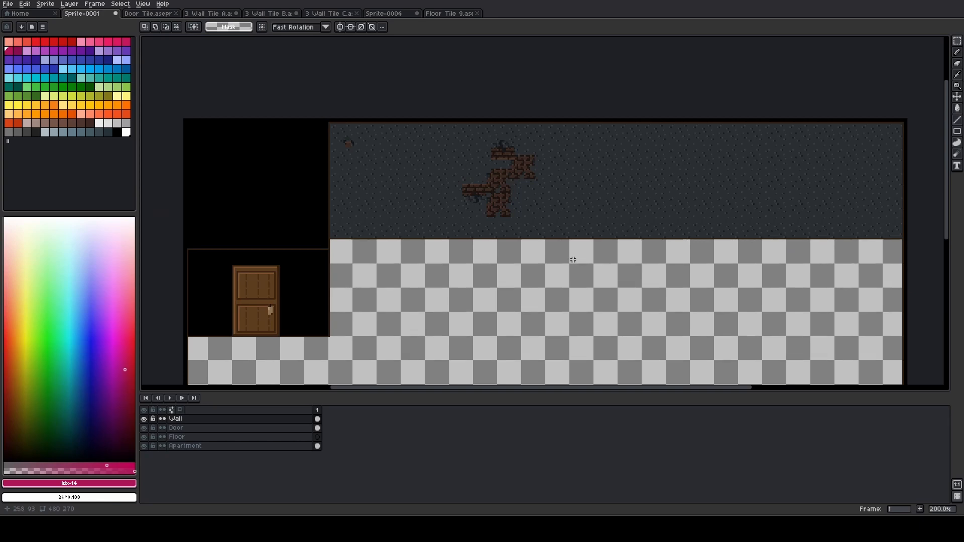
pyautogui.scroll(3, 542, 208)
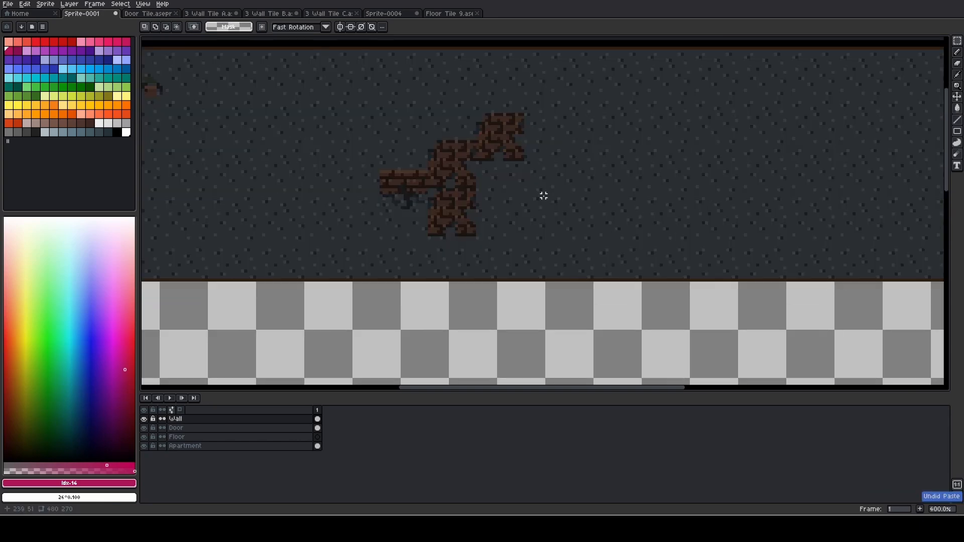
# Paste three rotated brick-edge tiles side by side from 233, 15 to 265, 15, extending the uppermost brick tile
pyautogui.hotkey('ctrl', 'v')
pyautogui.moveTo(562, 173); pyautogui.dragTo(561, 82)
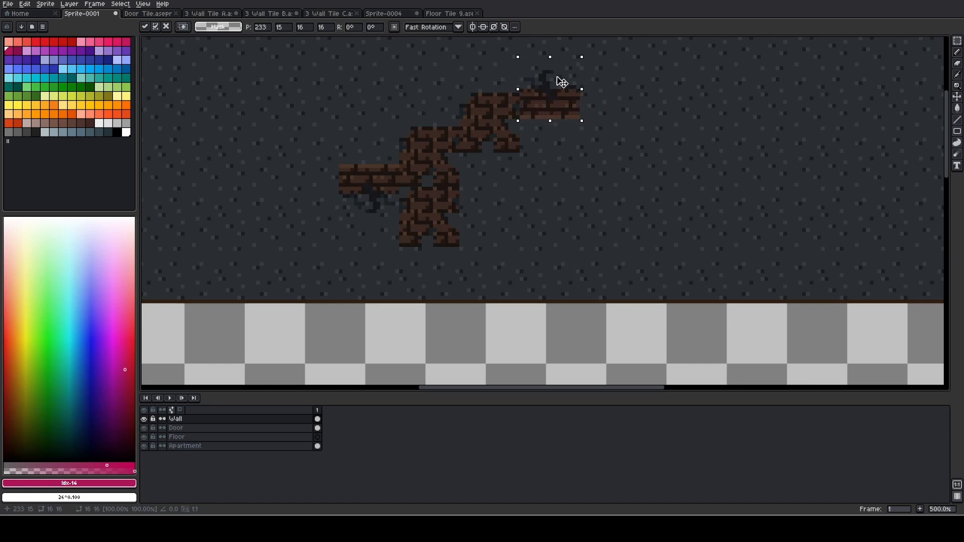
pyautogui.press('Return')
pyautogui.hotkey('ctrl', 'v')
pyautogui.moveTo(558, 203); pyautogui.dragTo(626, 83)
pyautogui.press('Return')
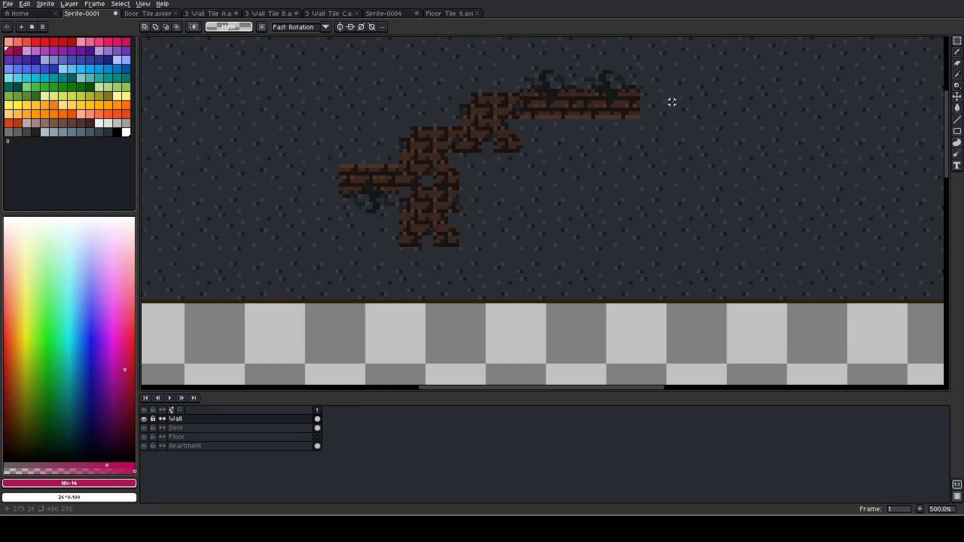
pyautogui.hotkey('ctrl', 'v')
pyautogui.moveTo(552, 213); pyautogui.dragTo(682, 97)
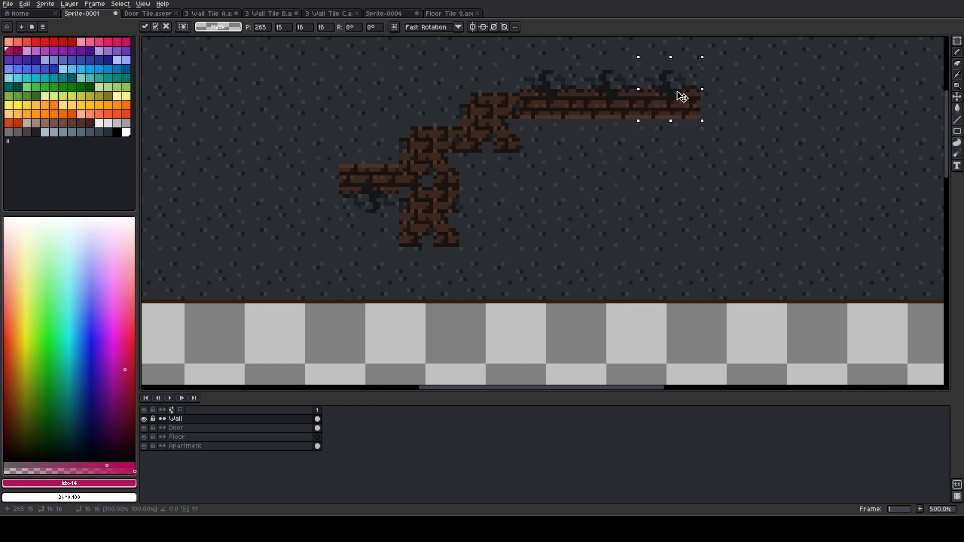
pyautogui.press('Return')
pyautogui.hotkey('ctrl', 'd')
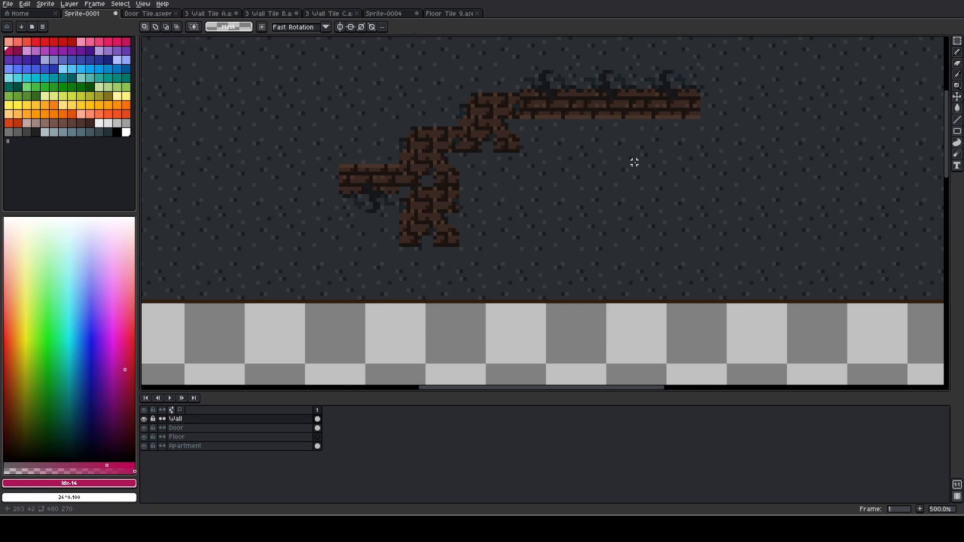
pyautogui.scroll(-1, 632, 161)
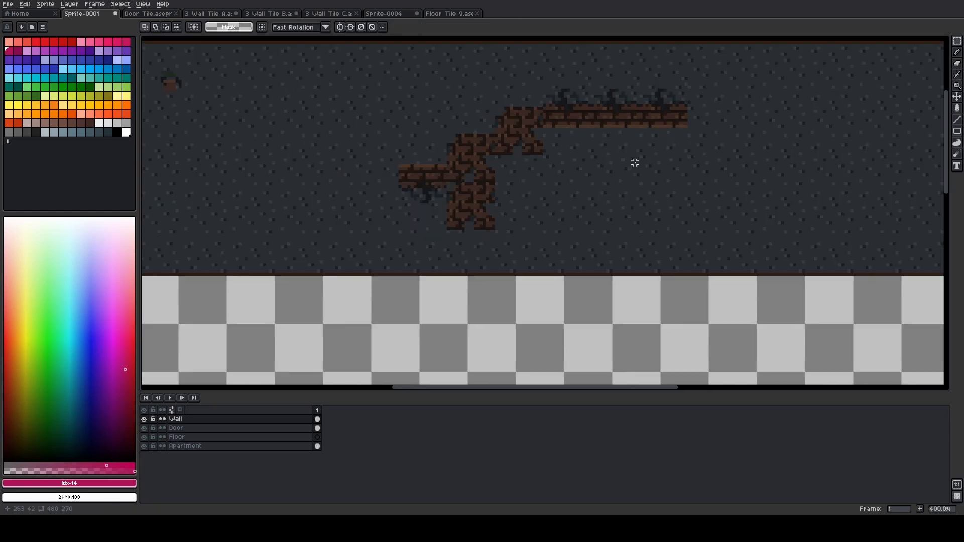
# Fill the area below the upper brick tiles with 3 Wall Tile C copies, placing the outermost one at 233, 40
pyautogui.click(327, 13)
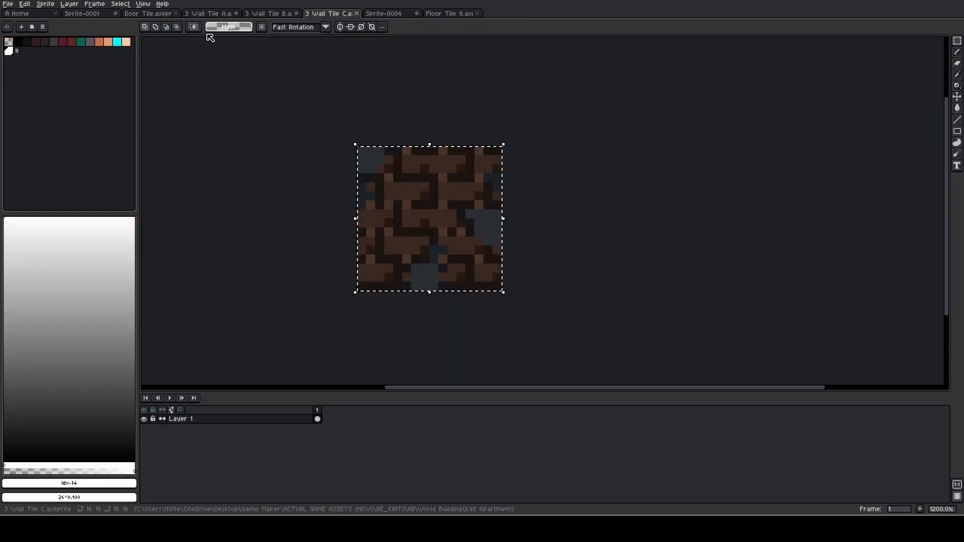
pyautogui.click(214, 15)
pyautogui.click(156, 15)
pyautogui.click(82, 13)
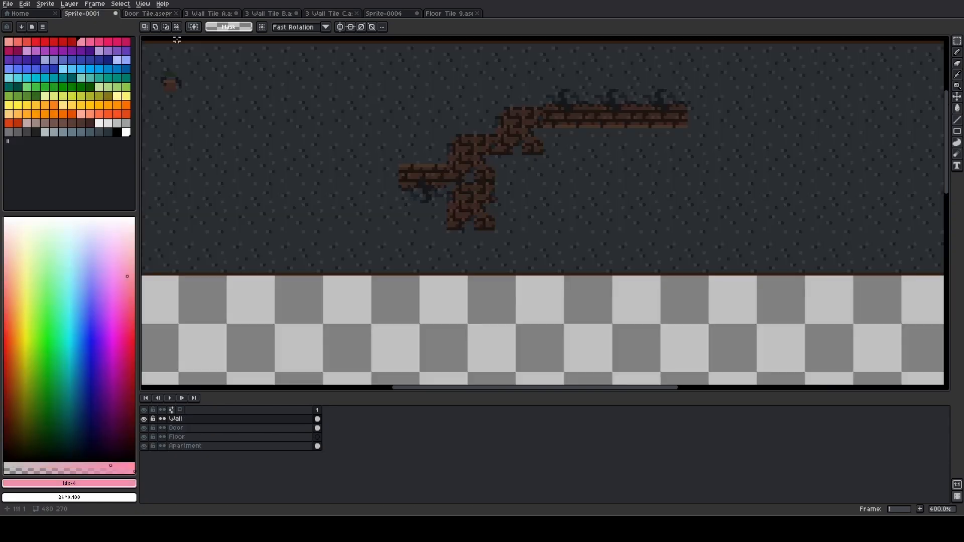
pyautogui.hotkey('ctrl', 'v')
pyautogui.moveTo(551, 69); pyautogui.dragTo(562, 184)
pyautogui.scroll(3, 577, 165)
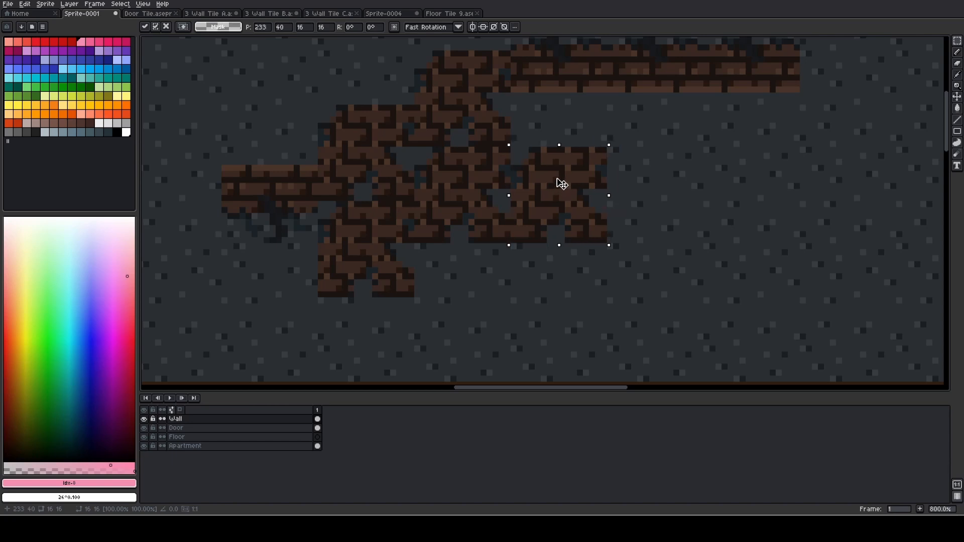
pyautogui.press('Return')
pyautogui.scroll(-4, 689, 202)
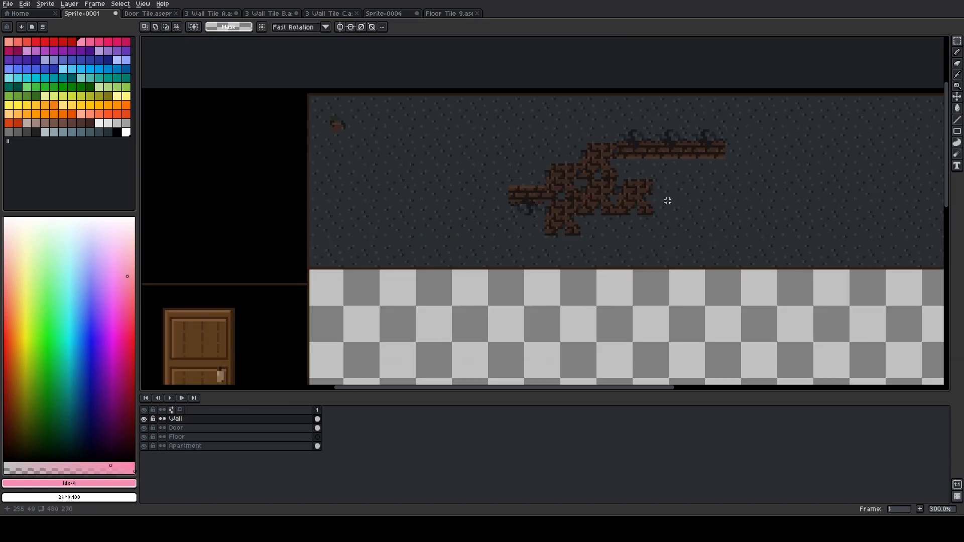
# Copy the whole Floor Tile 9 canvas and return to Sprite-0001 with the Floor layer active
pyautogui.moveTo(667, 200); pyautogui.dragTo(634, 186)
pyautogui.scroll(-2, 634, 186)
pyautogui.scroll(1, 635, 187)
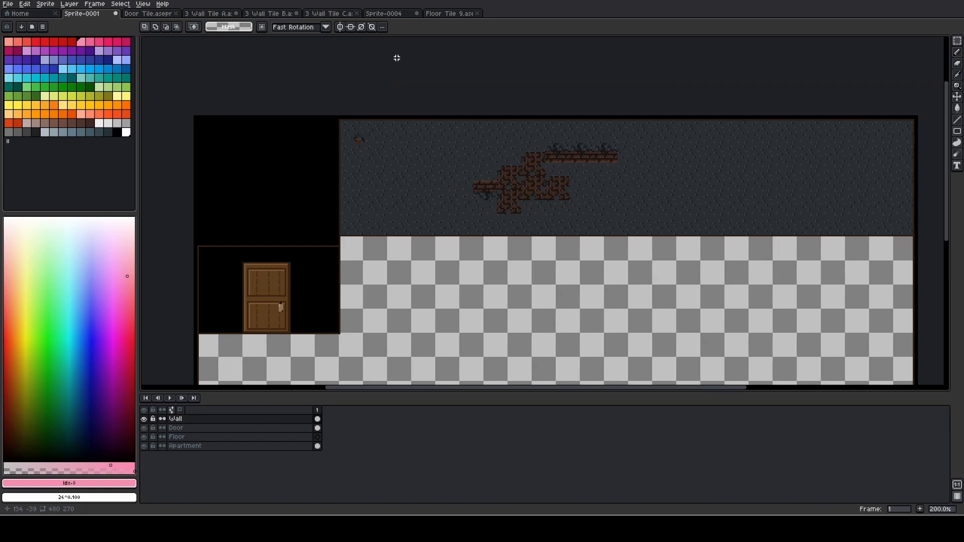
pyautogui.click(439, 13)
pyautogui.hotkey('ctrl', 'a')
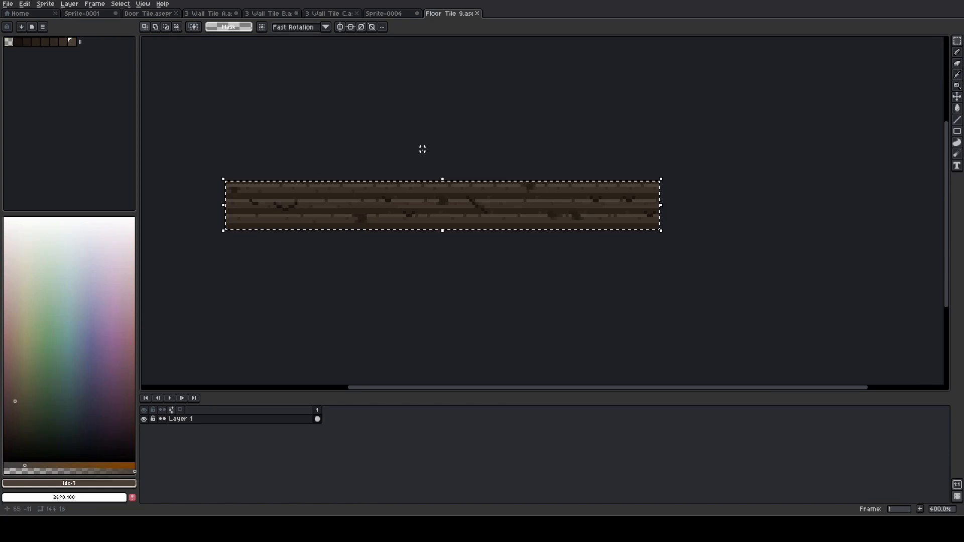
pyautogui.hotkey('ctrl', 'c')
pyautogui.hotkey('ctrl', 'Tab')
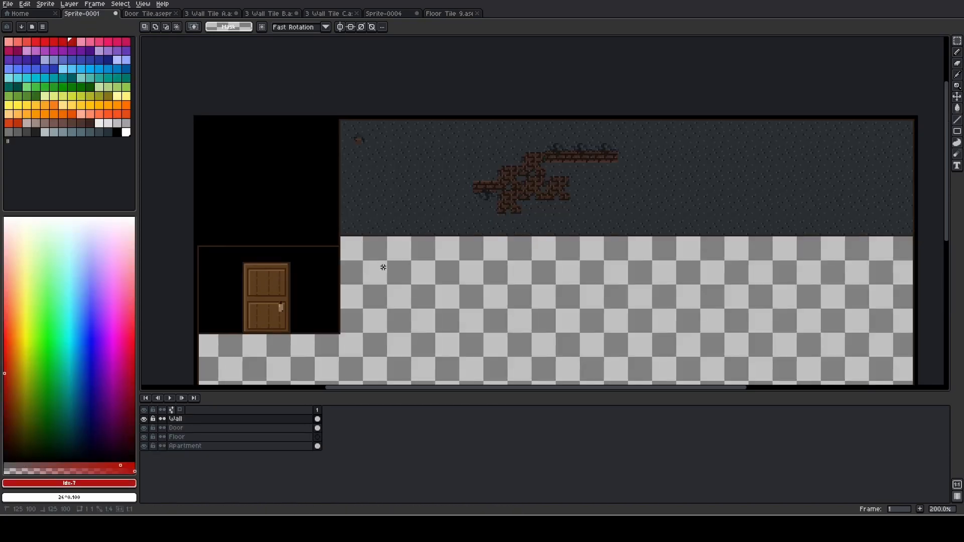
pyautogui.click(204, 436)
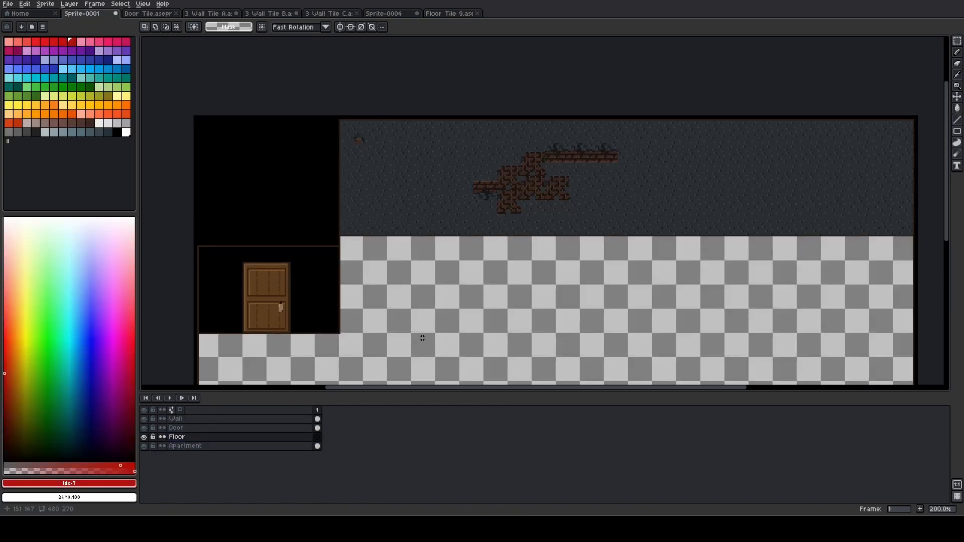
# Paste the floor plank tile at 97, 80, directly beneath the upper wall's lower edge and against the room's side border
pyautogui.hotkey('ctrl', 'v')
pyautogui.moveTo(318, 148); pyautogui.dragTo(459, 254)
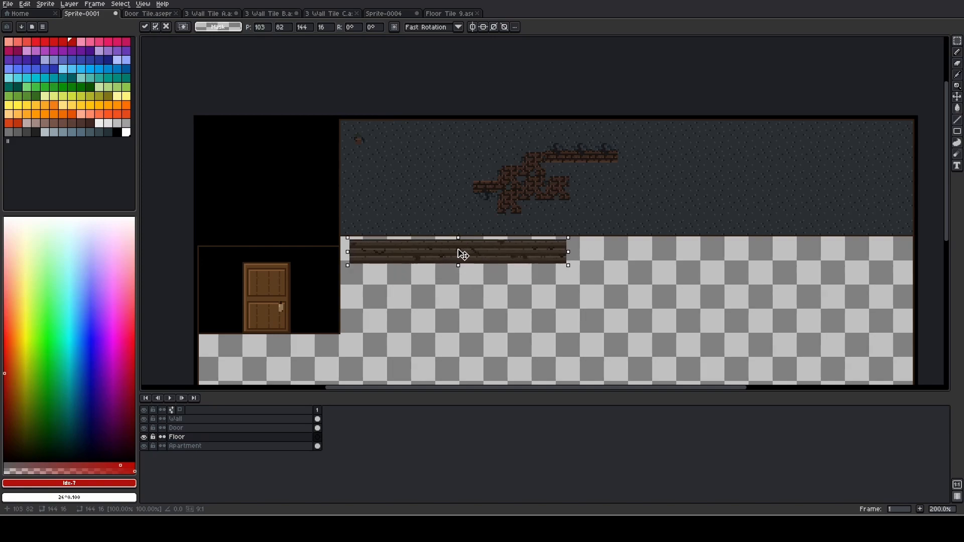
pyautogui.scroll(4, 458, 254)
pyautogui.moveTo(388, 257); pyautogui.dragTo(405, 249)
pyautogui.moveTo(469, 252); pyautogui.dragTo(648, 233)
pyautogui.moveTo(499, 231); pyautogui.dragTo(463, 237)
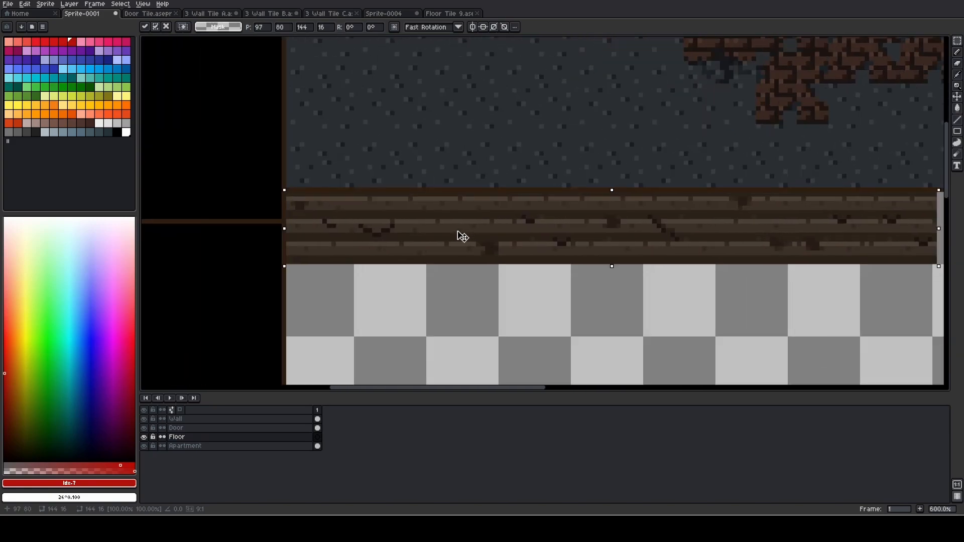
pyautogui.press('Return')
# Paste a second plank tile at 241, 80 to continue the first floor row
pyautogui.scroll(-4, 319, 250)
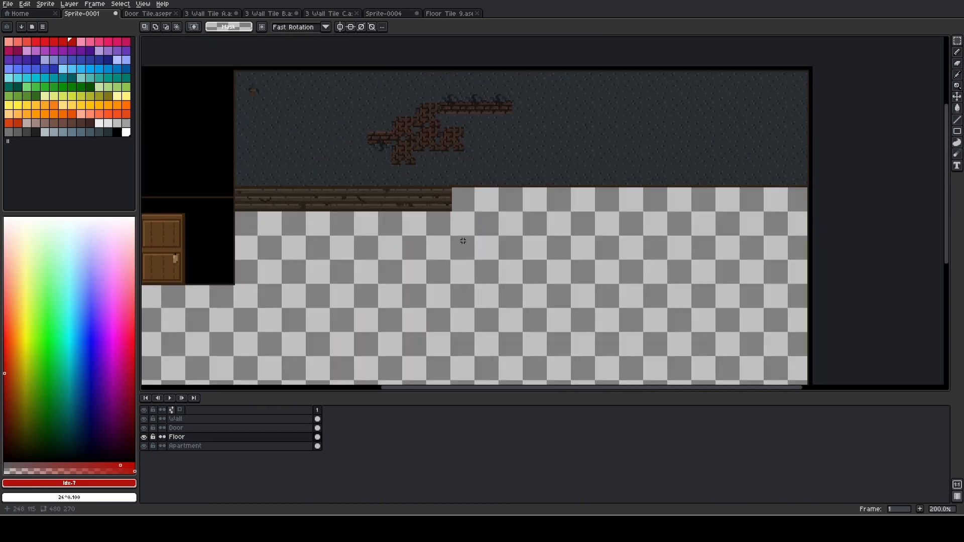
pyautogui.hotkey('ctrl', 'v')
pyautogui.moveTo(213, 93); pyautogui.dragTo(573, 207)
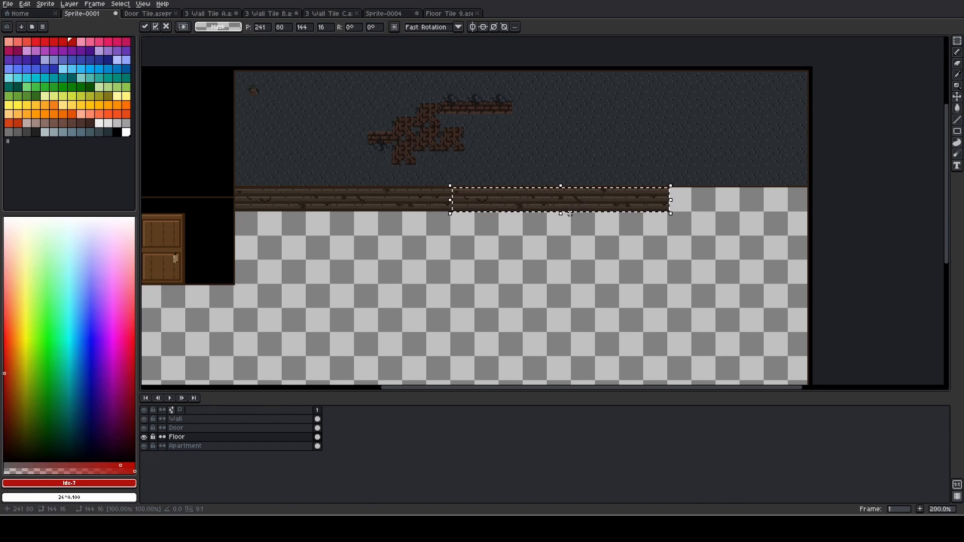
pyautogui.click(519, 243)
pyautogui.scroll(1, 519, 242)
pyautogui.scroll(1, 517, 242)
pyautogui.scroll(-2, 516, 242)
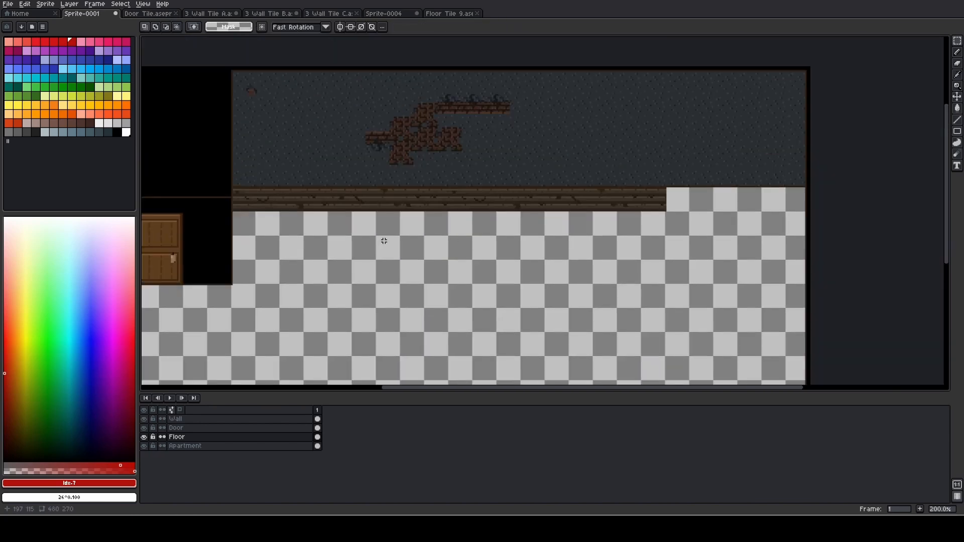
# Add a second floor row of two plank tiles directly below the first row
pyautogui.moveTo(383, 240); pyautogui.dragTo(444, 234)
pyautogui.scroll(1, 444, 234)
pyautogui.hotkey('ctrl', 'v')
pyautogui.moveTo(262, 211); pyautogui.dragTo(784, 215)
pyautogui.click(715, 271)
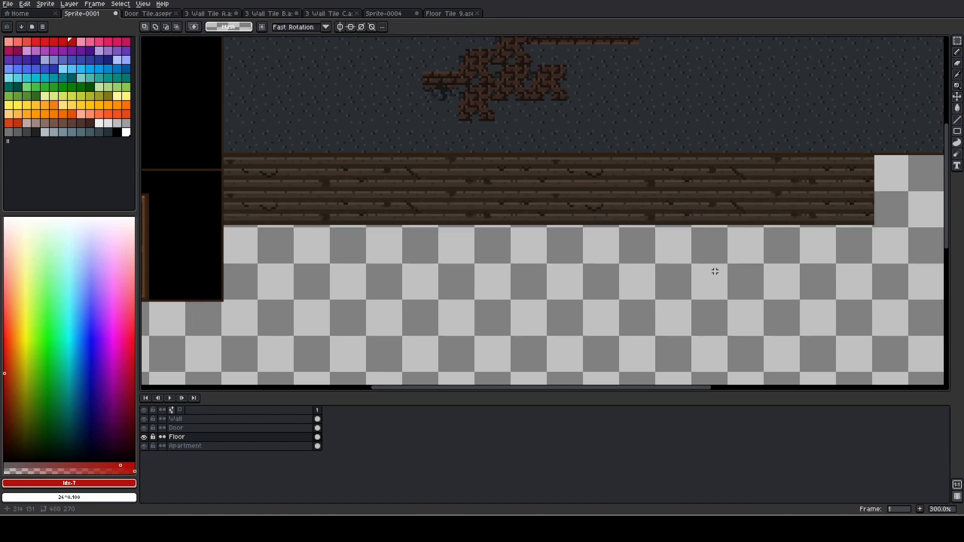
# Add a third floor row by pasting plank tiles at 97, 110 and 241, 110
pyautogui.hotkey('ctrl', 'v')
pyautogui.moveTo(236, 218); pyautogui.dragTo(458, 251)
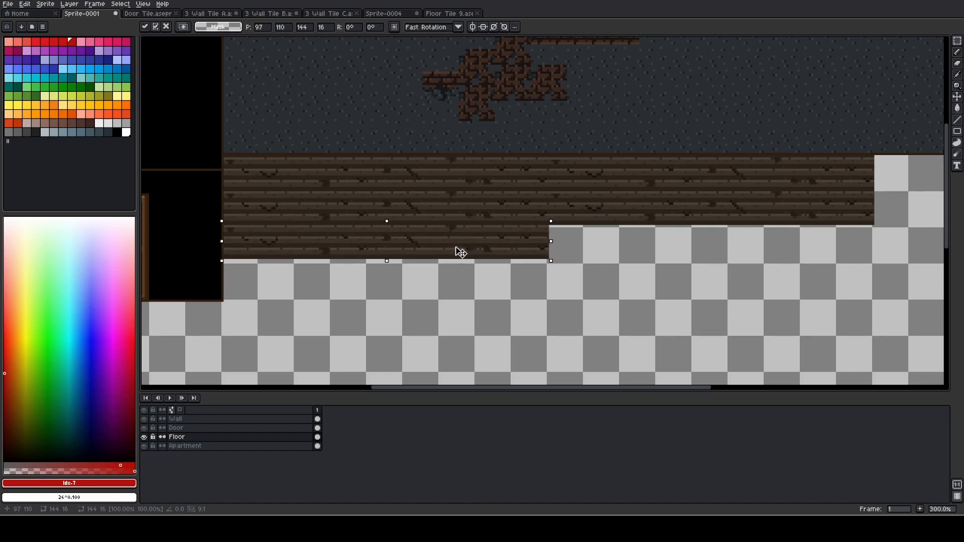
pyautogui.click(622, 292)
pyautogui.hotkey('ctrl', 'v')
pyautogui.moveTo(308, 217); pyautogui.dragTo(850, 251)
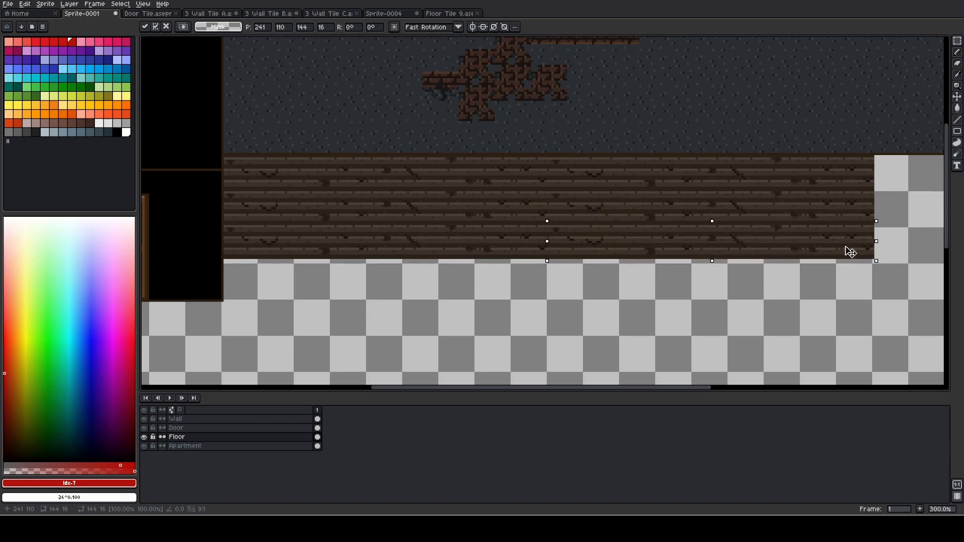
pyautogui.click(730, 308)
# Start the fourth floor row by pasting a plank tile at 97, 125
pyautogui.scroll(-1, 714, 304)
pyautogui.scroll(1, 635, 287)
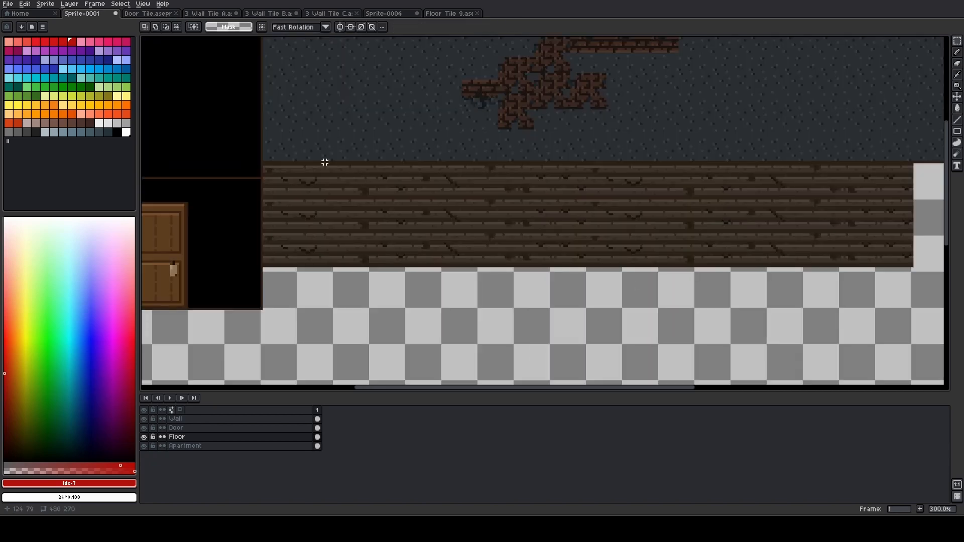
pyautogui.scroll(-1, 654, 262)
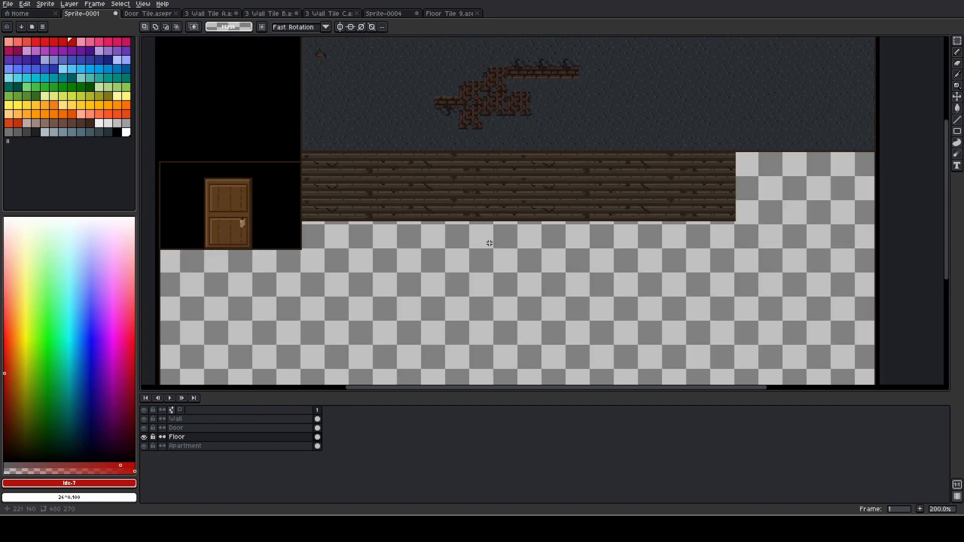
pyautogui.hotkey('ctrl', 'v')
pyautogui.moveTo(365, 153); pyautogui.dragTo(474, 168)
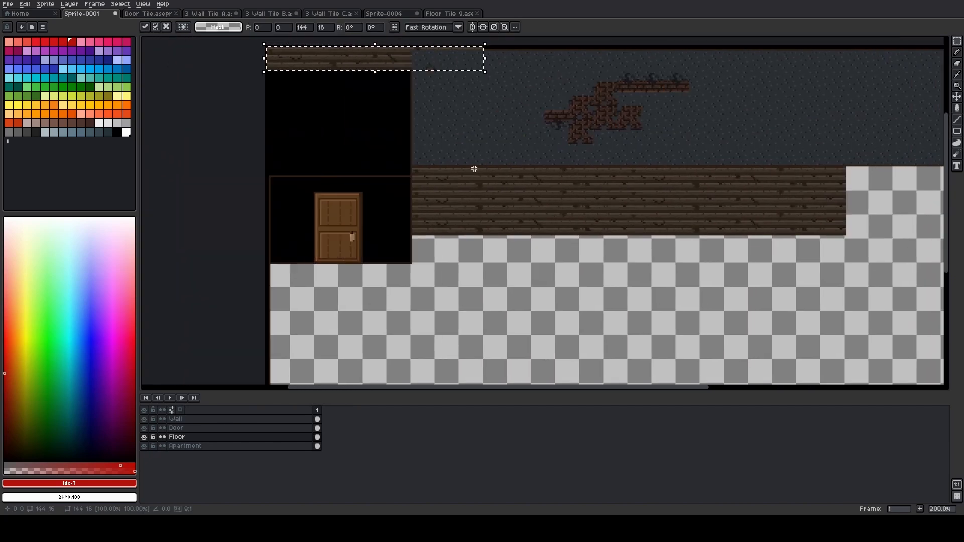
pyautogui.moveTo(380, 61); pyautogui.dragTo(538, 254)
pyautogui.press('Right')
pyautogui.press('Right')
pyautogui.press('Right')
pyautogui.scroll(2, 527, 255)
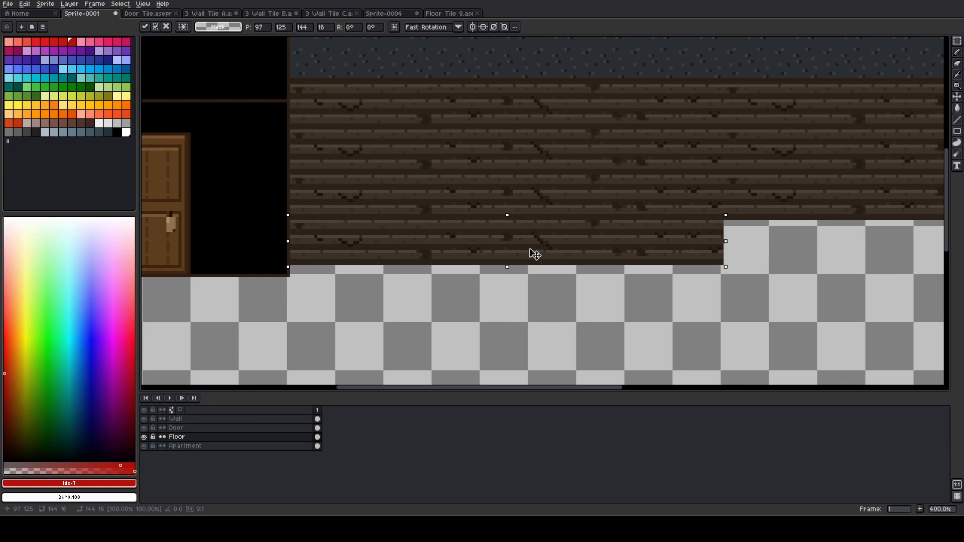
pyautogui.click(525, 284)
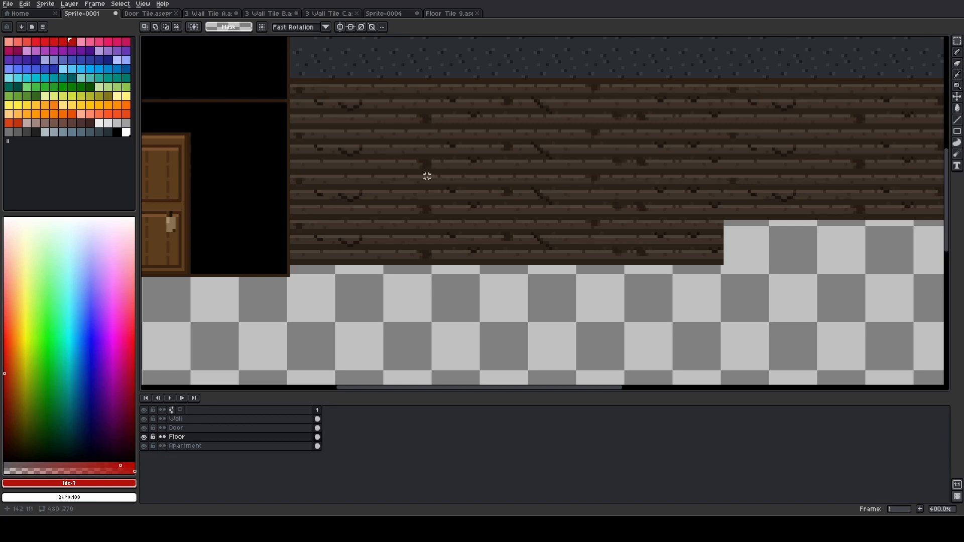
# Paste another plank tile at 241, 125 to extend the fourth floor row
pyautogui.scroll(-1, 437, 252)
pyautogui.scroll(1, 692, 253)
pyautogui.moveTo(692, 253); pyautogui.dragTo(678, 172)
pyautogui.hotkey('ctrl', 'v')
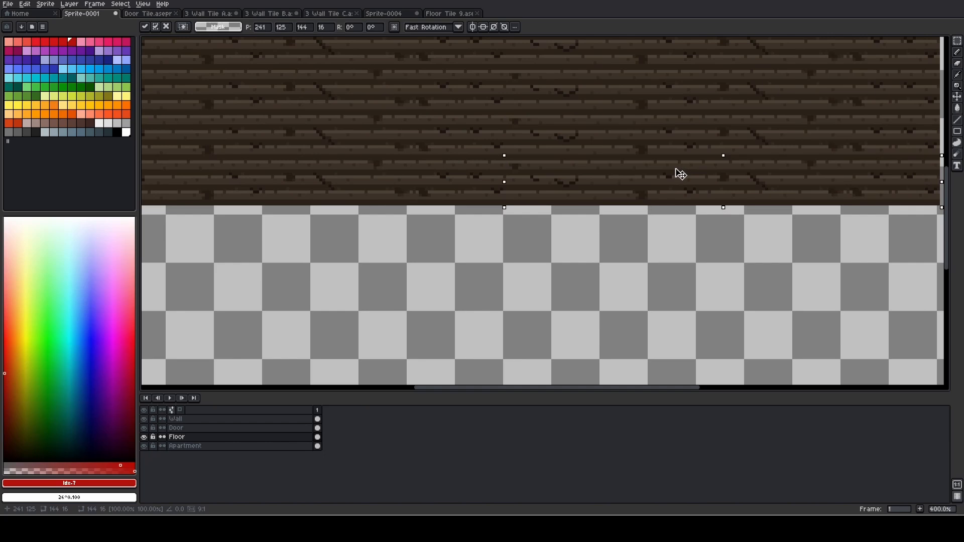
pyautogui.click(609, 252)
pyautogui.scroll(-2, 570, 248)
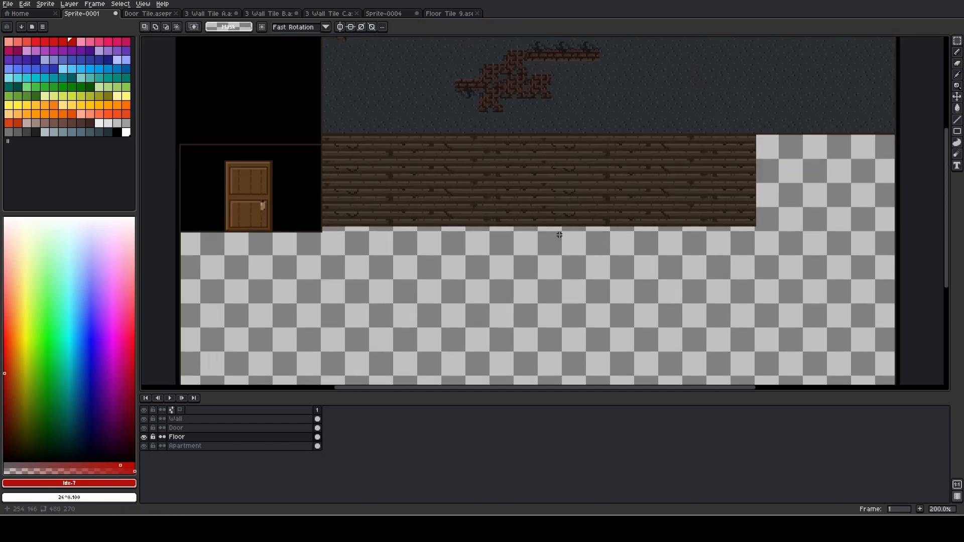
# Copy the whole 3 Wall Tile A canvas and return to Sprite-0001 with the Wall layer active
pyautogui.moveTo(620, 71); pyautogui.dragTo(599, 109)
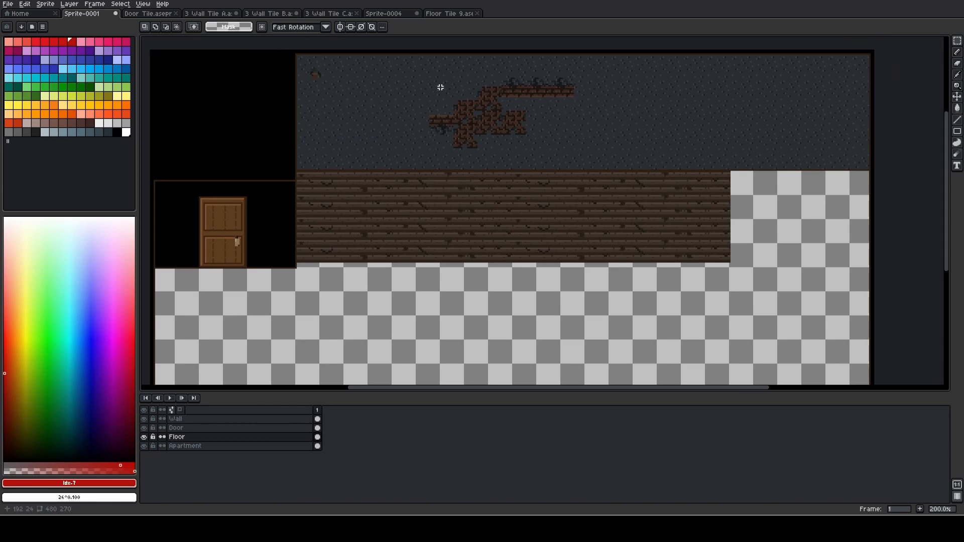
pyautogui.click(209, 13)
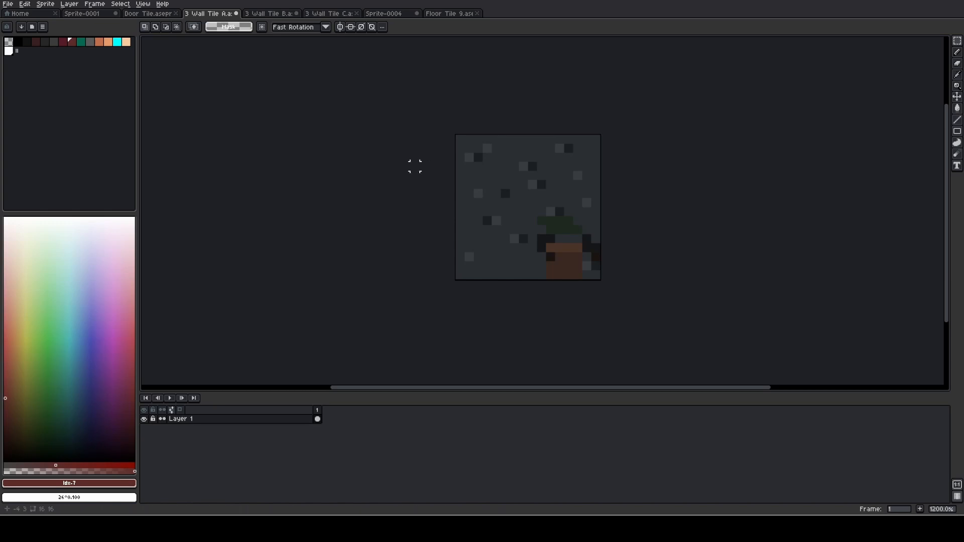
pyautogui.hotkey('ctrl', 'a')
pyautogui.click(149, 14)
pyautogui.click(94, 15)
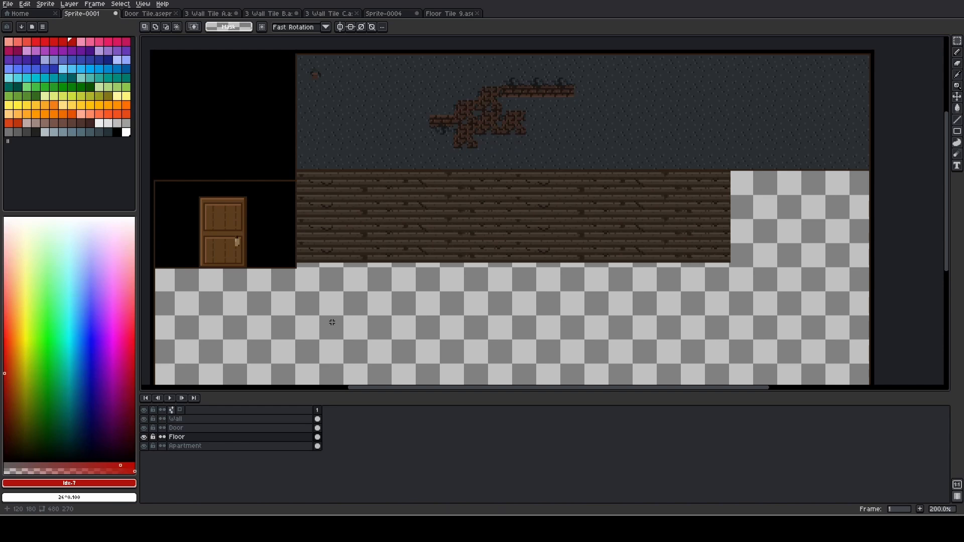
pyautogui.click(224, 420)
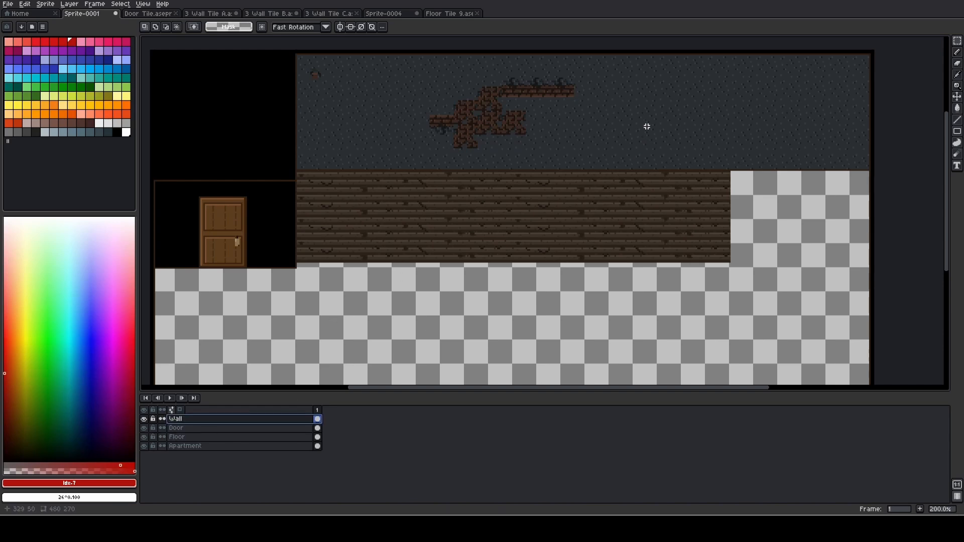
# Try placing a 3 Wall Tile A copy at 115, 4, beside the existing small brick hole
pyautogui.hotkey('ctrl', 'v')
pyautogui.moveTo(173, 76); pyautogui.dragTo(342, 74)
pyautogui.scroll(3, 329, 95)
pyautogui.scroll(1, 342, 96)
pyautogui.moveTo(343, 133); pyautogui.dragTo(455, 296)
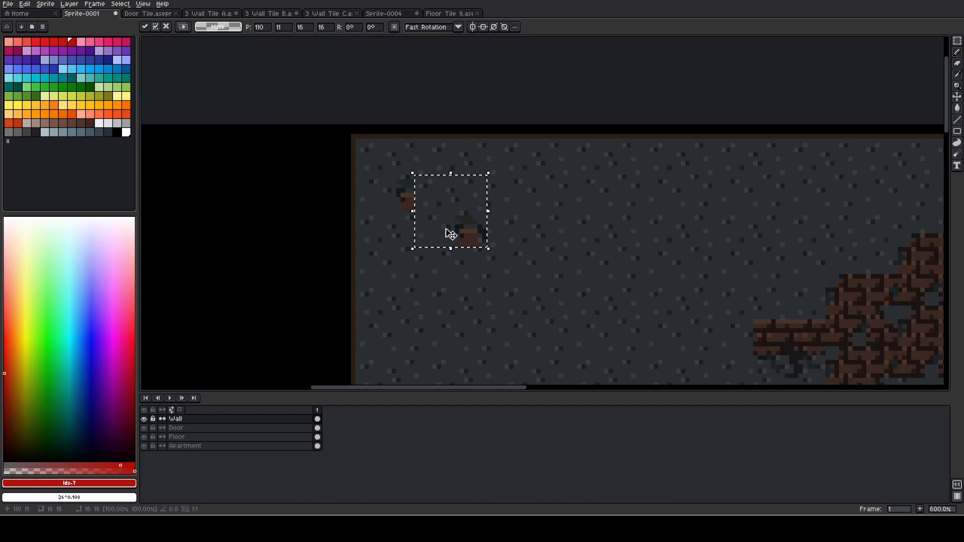
pyautogui.moveTo(448, 232); pyautogui.dragTo(473, 203)
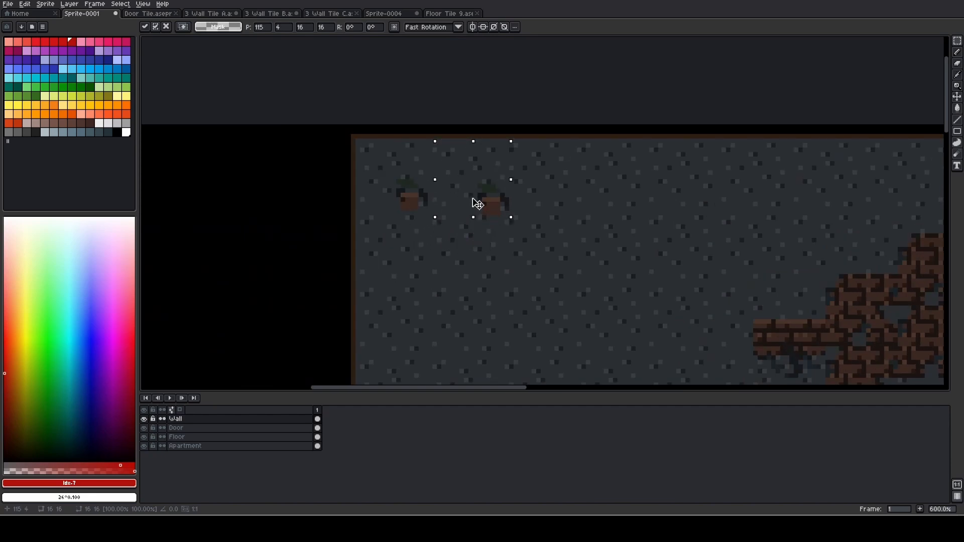
pyautogui.click(457, 250)
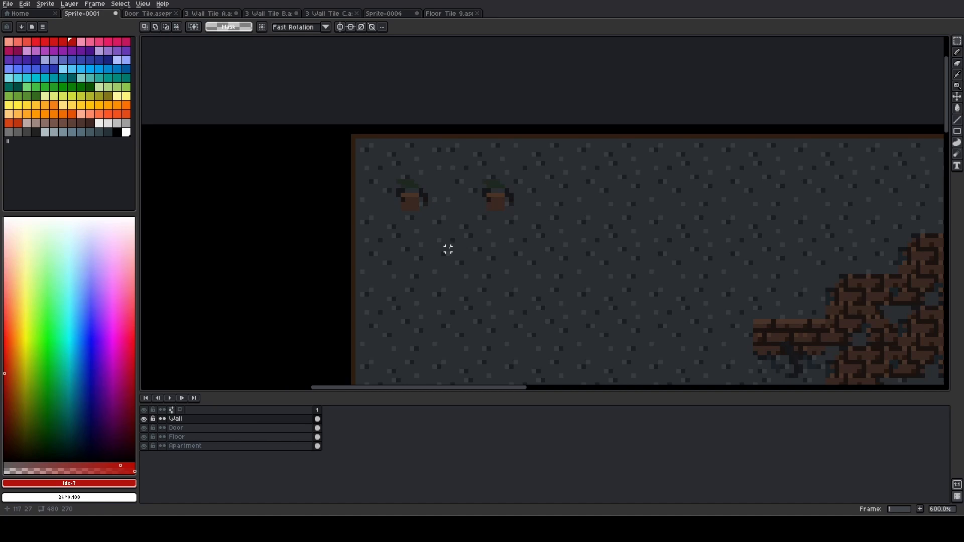
pyautogui.hotkey('ctrl', 'z')
pyautogui.hotkey('ctrl', 'z')
# Paste a 3 Wall Tile A copy at 263, 51, low on the wall just beyond the brick patch
pyautogui.scroll(-2, 456, 247)
pyautogui.moveTo(579, 277); pyautogui.dragTo(407, 206)
pyautogui.moveTo(465, 229); pyautogui.dragTo(240, 173)
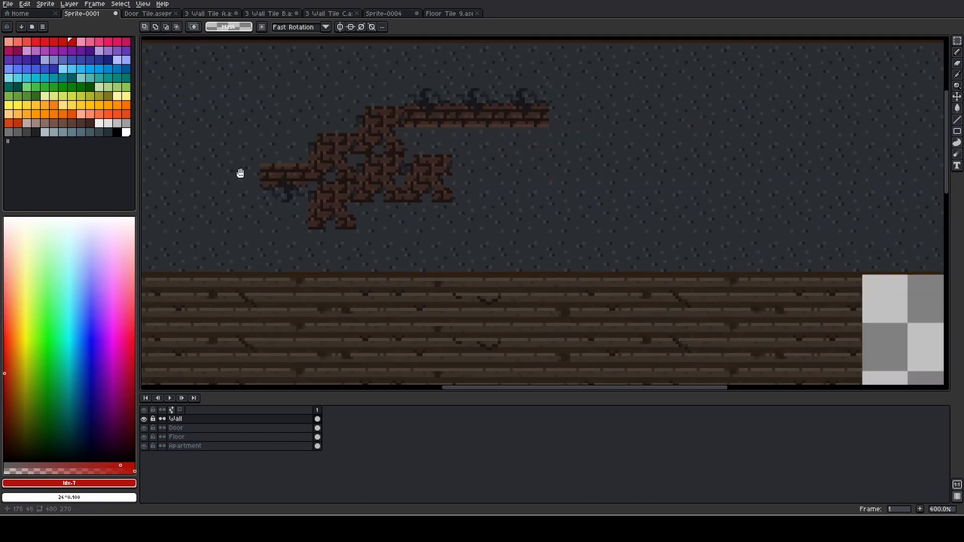
pyautogui.scroll(-2, 459, 186)
pyautogui.hotkey('ctrl', 'v')
pyautogui.moveTo(543, 110); pyautogui.dragTo(475, 168)
pyautogui.scroll(3, 472, 173)
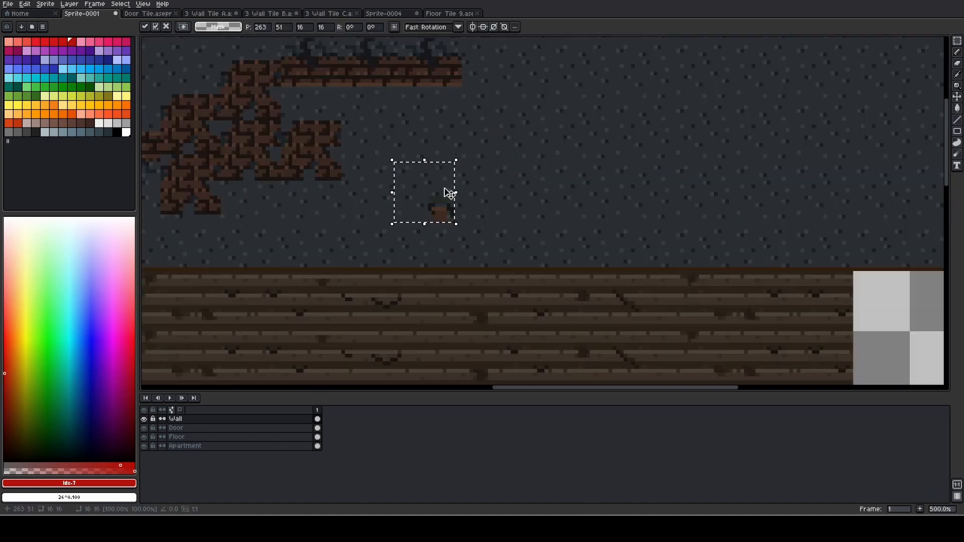
pyautogui.hotkey('ctrl', 'd')
# Paste another 3 Wall Tile A copy higher on the bare wall, above the end of the plank floor
pyautogui.scroll(-2, 476, 209)
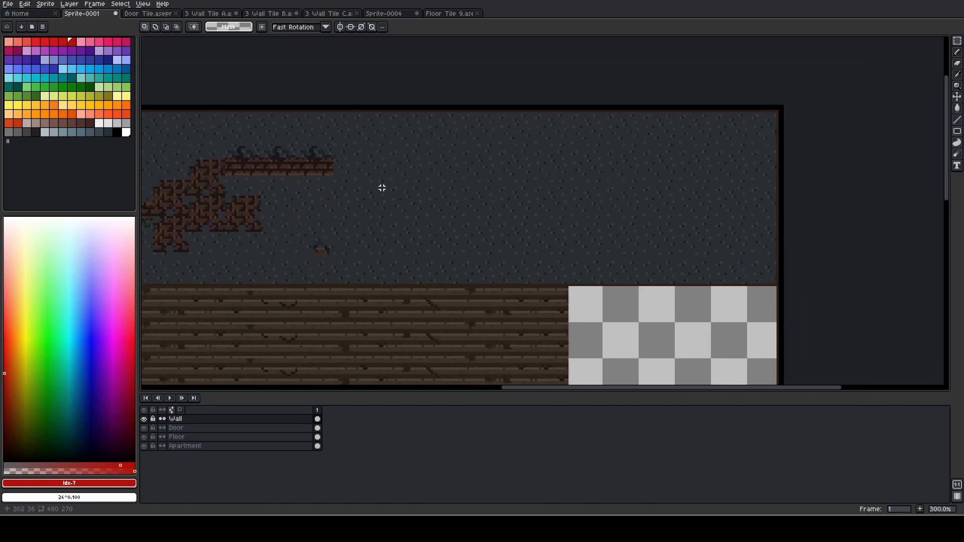
pyautogui.hotkey('ctrl', 'v')
pyautogui.moveTo(546, 136); pyautogui.dragTo(572, 176)
pyautogui.hotkey('ctrl', 'd')
pyautogui.scroll(-1, 466, 246)
pyautogui.moveTo(466, 246); pyautogui.dragTo(549, 238)
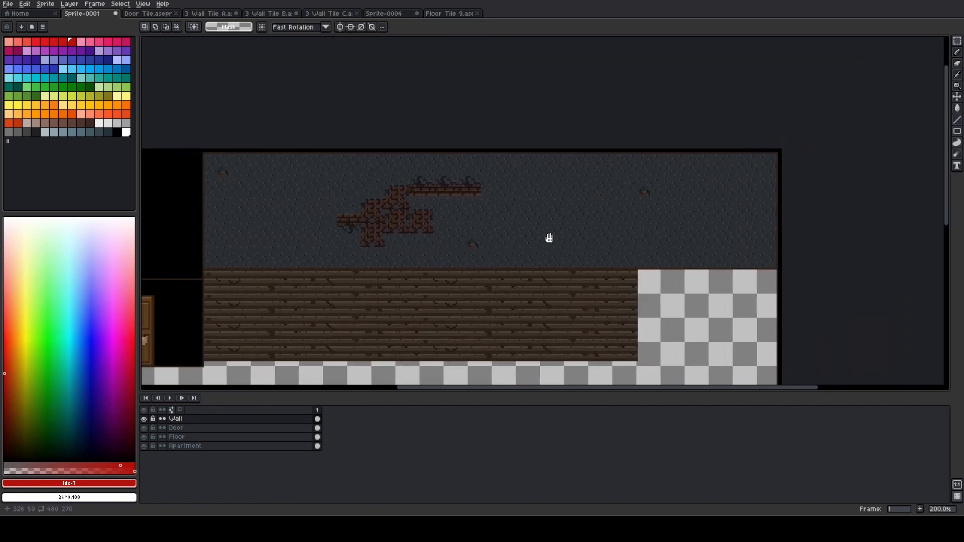
# Add two more 3 Wall Tile A copies, one low near the wall's far end and one high beyond the brick strip
pyautogui.hotkey('ctrl', 'v')
pyautogui.moveTo(542, 172); pyautogui.dragTo(712, 249)
pyautogui.hotkey('ctrl', 'd')
pyautogui.hotkey('ctrl', 'v')
pyautogui.hotkey('ctrl', 'd')
pyautogui.scroll(-1, 527, 263)
pyautogui.scroll(1, 527, 263)
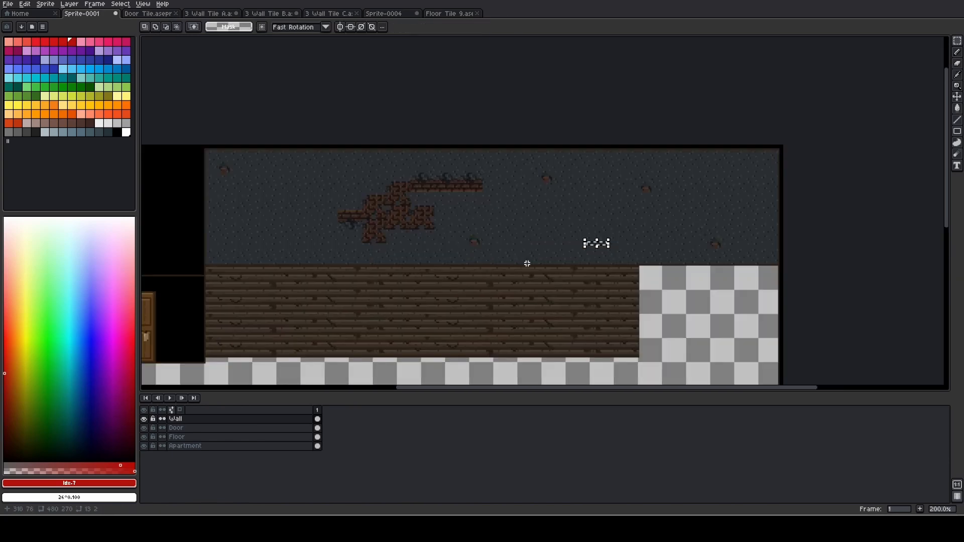
pyautogui.moveTo(681, 153); pyautogui.dragTo(770, 265)
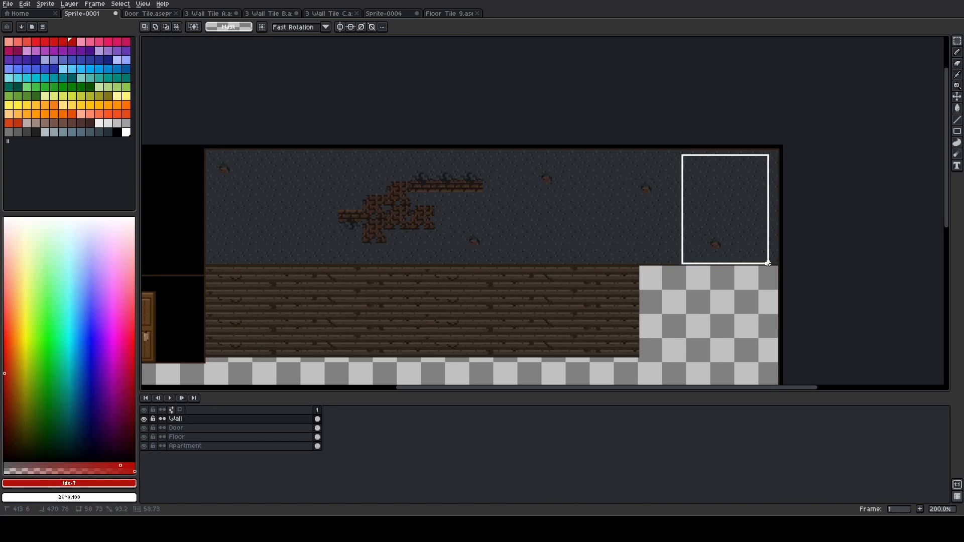
pyautogui.click(713, 315)
# On the Floor layer, select and copy the full 289 × 61 block of wooden planks
pyautogui.moveTo(497, 291); pyautogui.dragTo(553, 172)
pyautogui.scroll(3, 296, 159)
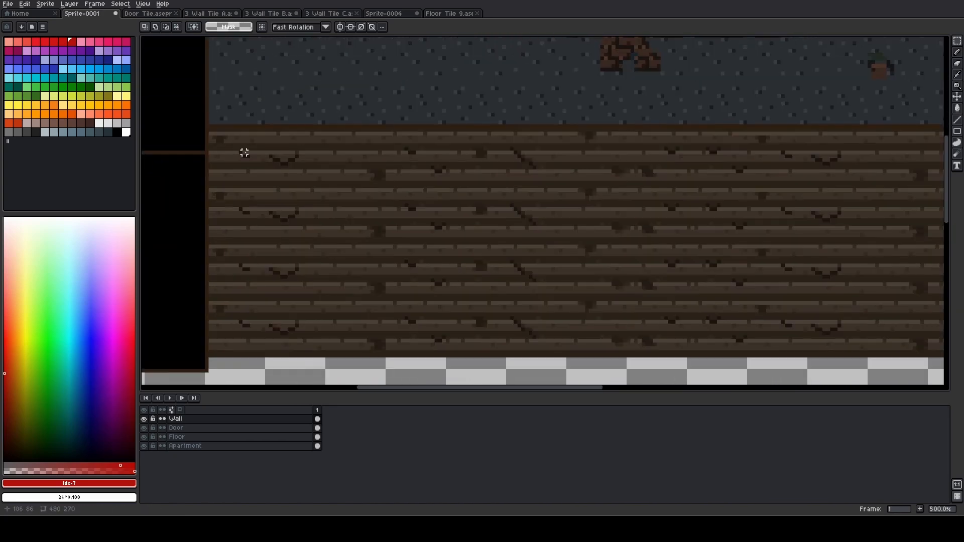
pyautogui.click(190, 436)
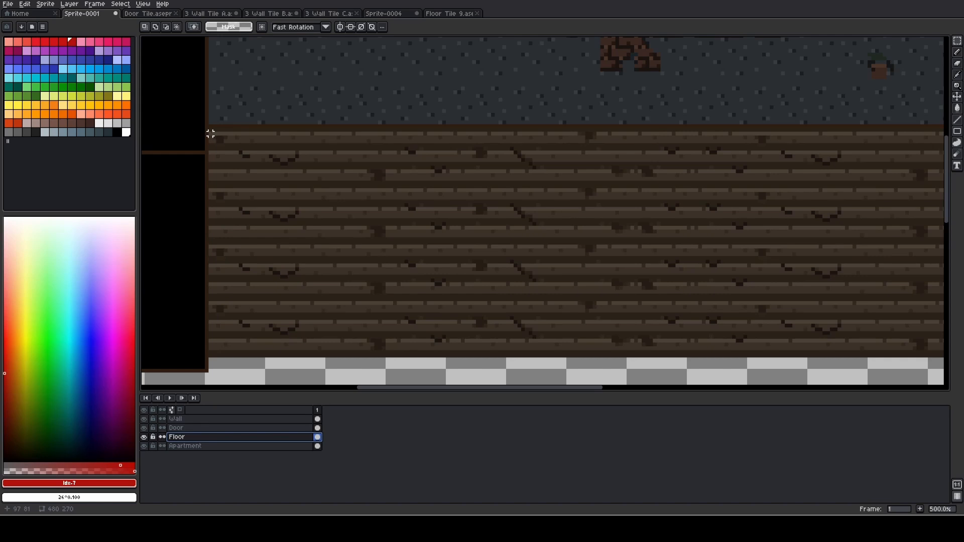
pyautogui.moveTo(210, 133); pyautogui.dragTo(942, 360)
pyautogui.moveTo(898, 353); pyautogui.dragTo(867, 362)
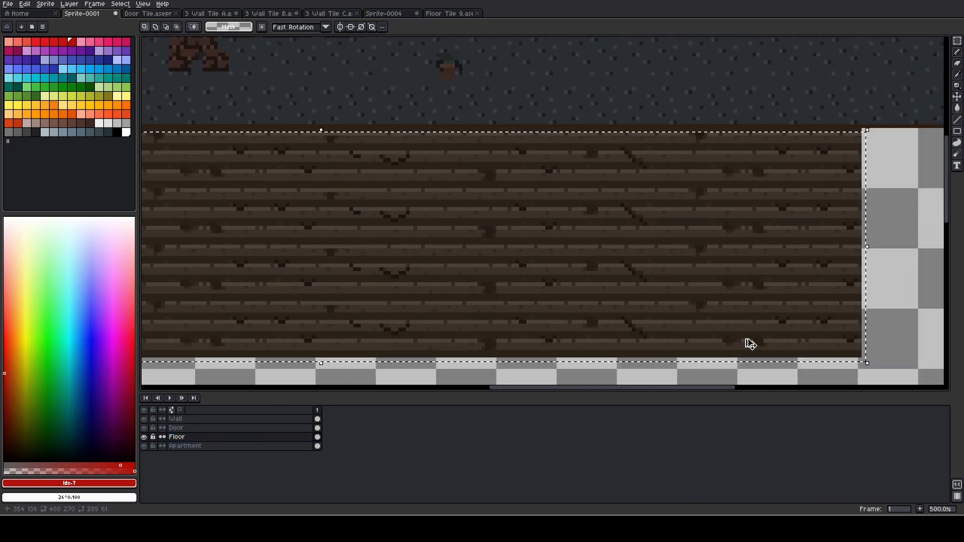
pyautogui.click(686, 370)
pyautogui.scroll(-3, 673, 365)
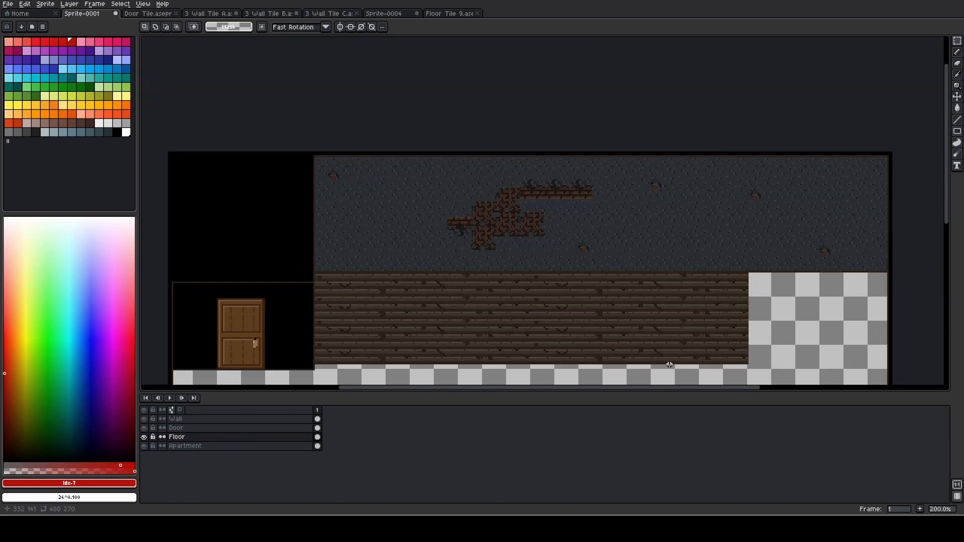
# Paste a copy of the plank block directly beneath the existing planks, aligned with the main floor's inner edge
pyautogui.moveTo(652, 355); pyautogui.dragTo(658, 95)
pyautogui.moveTo(534, 148); pyautogui.dragTo(512, 245)
pyautogui.hotkey('ctrl', 'v')
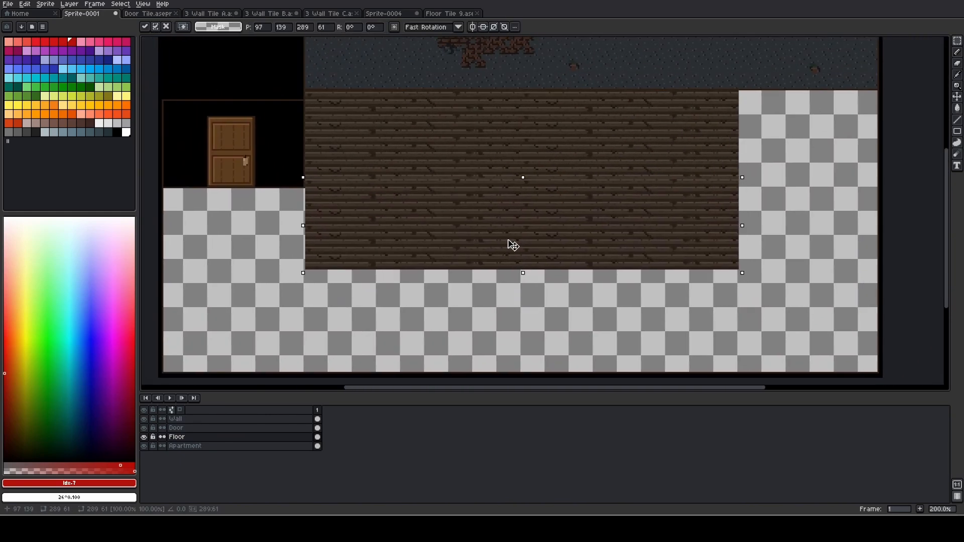
pyautogui.scroll(3, 337, 238)
pyautogui.moveTo(241, 192); pyautogui.dragTo(279, 211)
pyautogui.click(363, 225)
pyautogui.click(273, 245)
pyautogui.scroll(-2, 408, 286)
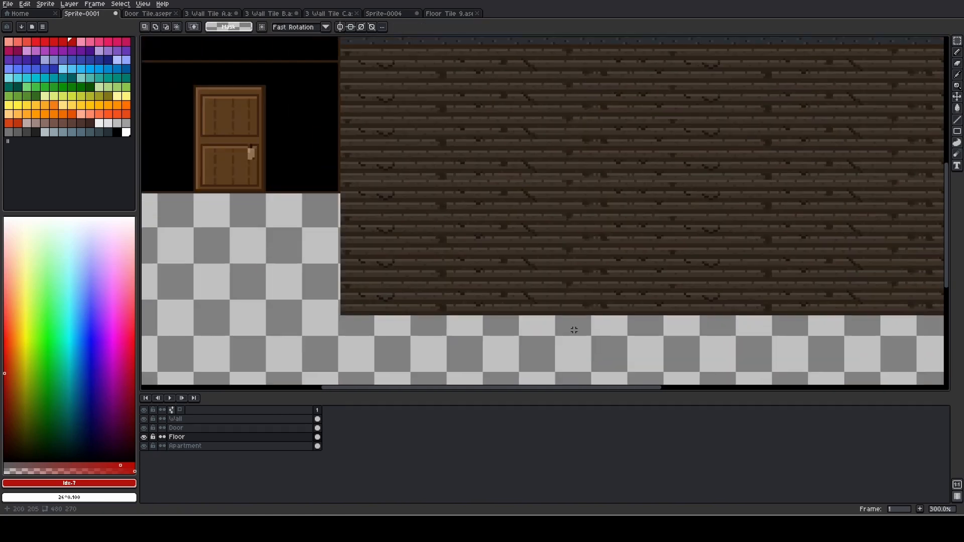
# Add a third copy of the plank block below the second, extending the main floor almost to the room's lower border
pyautogui.moveTo(501, 333); pyautogui.dragTo(491, 256)
pyautogui.scroll(-1, 452, 164)
pyautogui.scroll(1, 501, 237)
pyautogui.hotkey('ctrl', 'v')
pyautogui.click(329, 280)
pyautogui.scroll(-1, 330, 280)
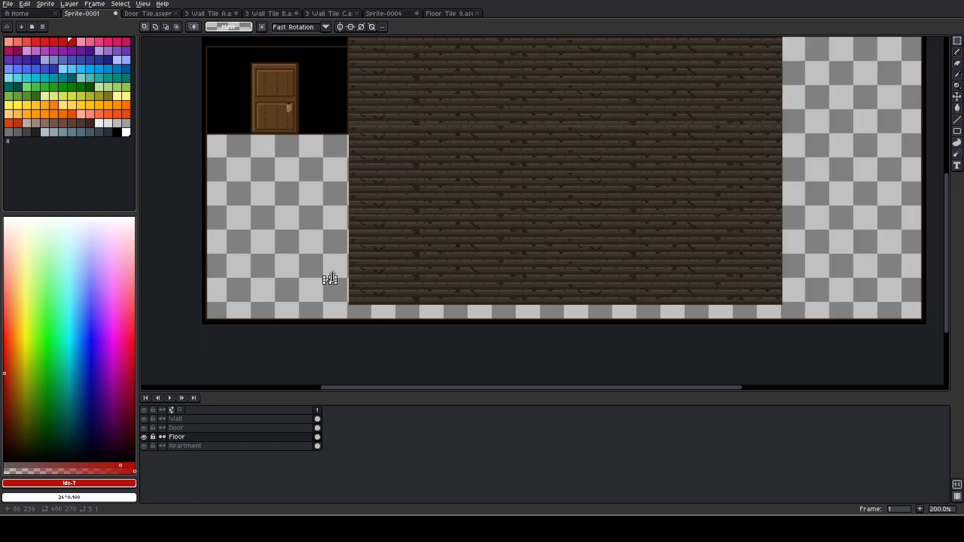
# Paste a plank block copy under the door so the planks start at the room's outer border
pyautogui.moveTo(330, 280); pyautogui.dragTo(477, 335)
pyautogui.hotkey('ctrl', 'v')
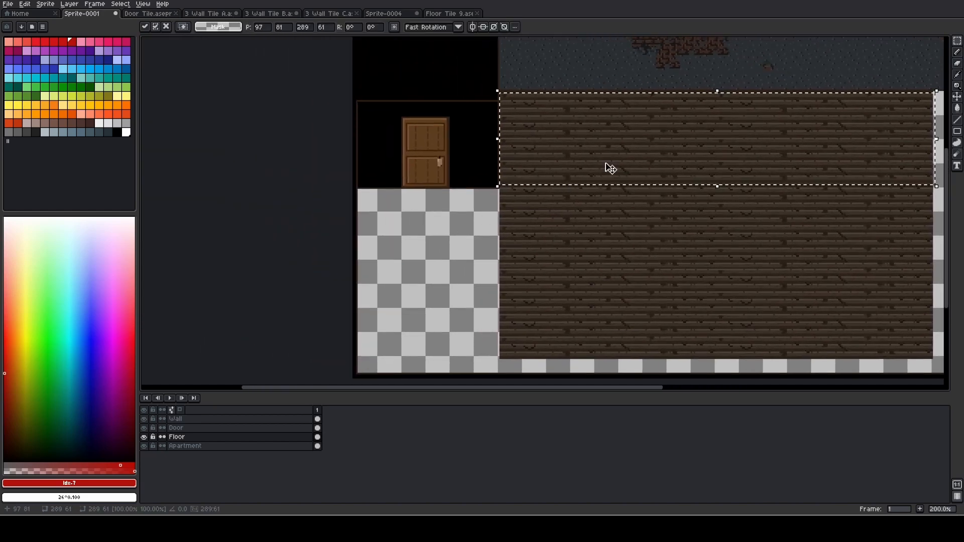
pyautogui.moveTo(609, 168); pyautogui.dragTo(499, 250)
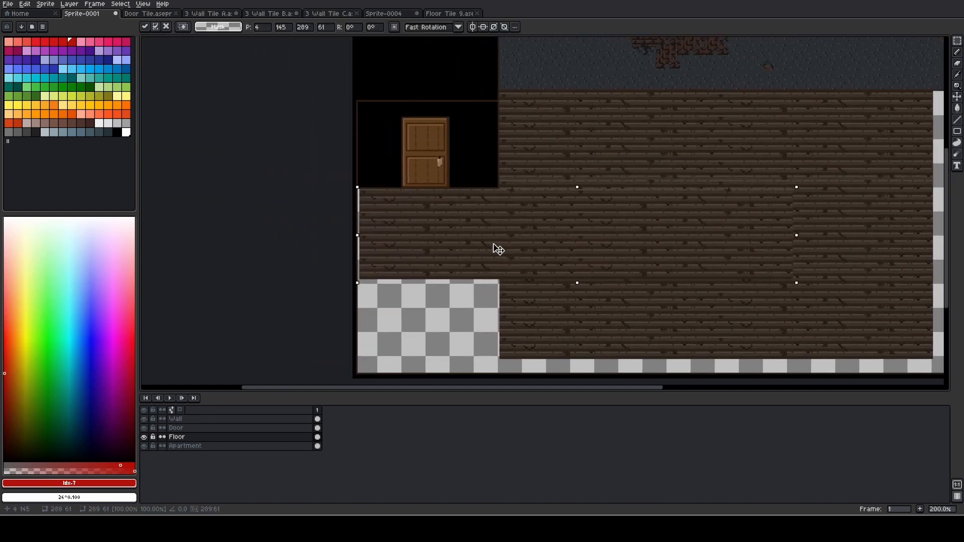
pyautogui.click(467, 303)
# Place another plank block copy at 3, 203, below the planks under the door
pyautogui.hotkey('ctrl', 'v')
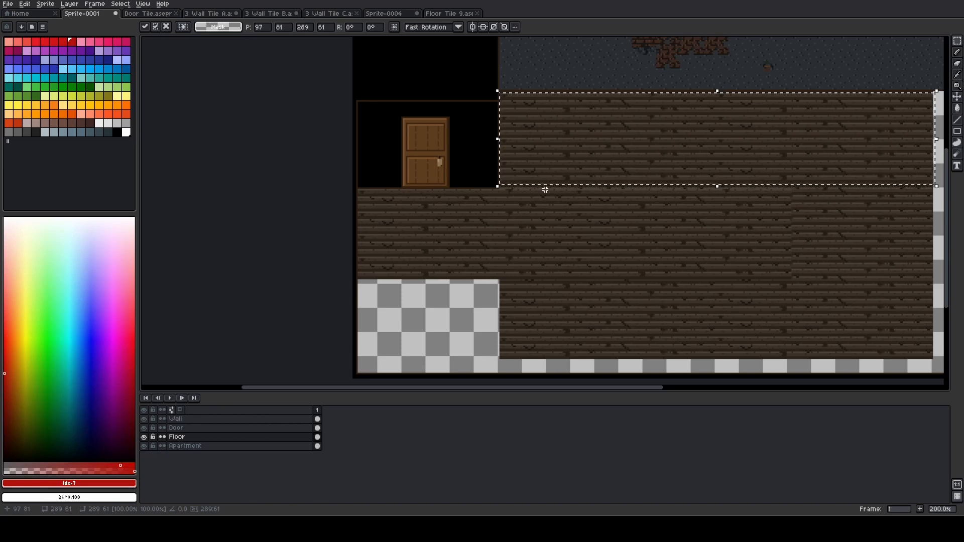
pyautogui.moveTo(571, 166); pyautogui.dragTo(430, 349)
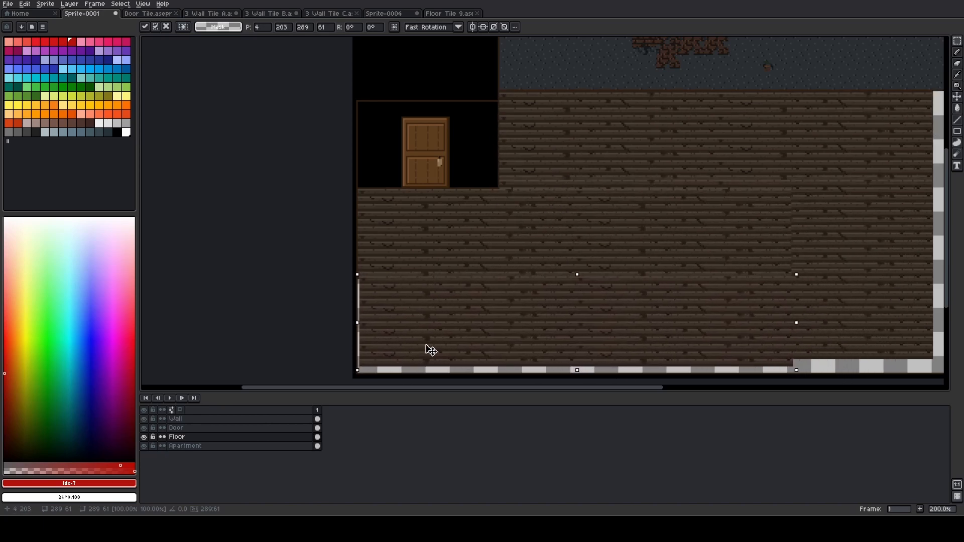
pyautogui.moveTo(430, 350); pyautogui.dragTo(431, 350)
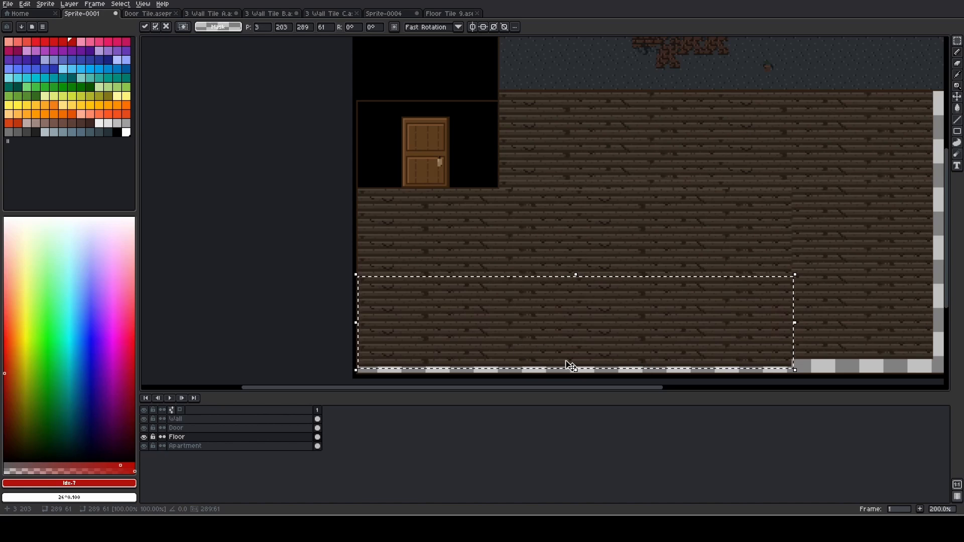
pyautogui.hotkey('ctrl', 'd')
# Try placing one more plank block copy over the remaining gap at the lower border, and undo the paste
pyautogui.hotkey('ctrl', 'v')
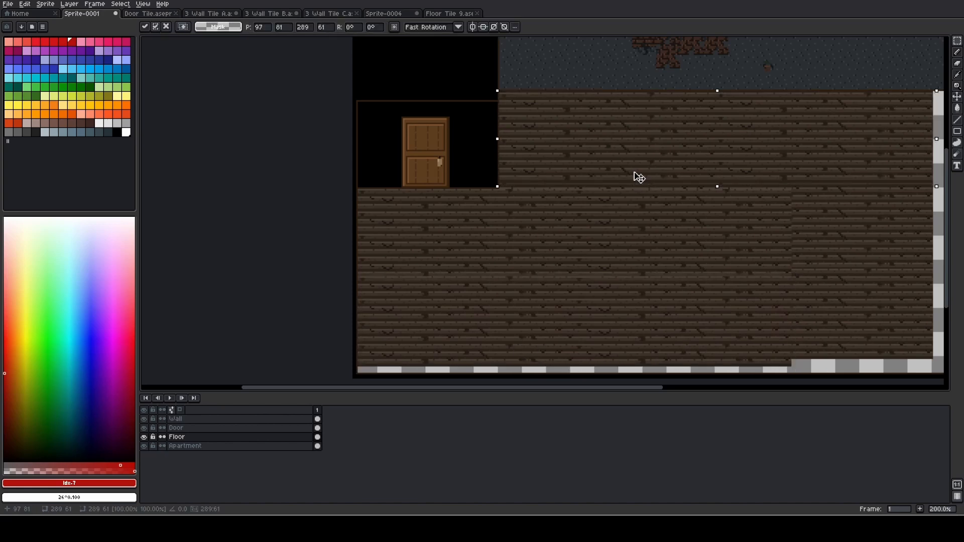
pyautogui.moveTo(636, 176); pyautogui.dragTo(496, 367)
pyautogui.moveTo(792, 366); pyautogui.dragTo(796, 366)
pyautogui.hotkey('ctrl', 'd')
pyautogui.hotkey('ctrl', 'z')
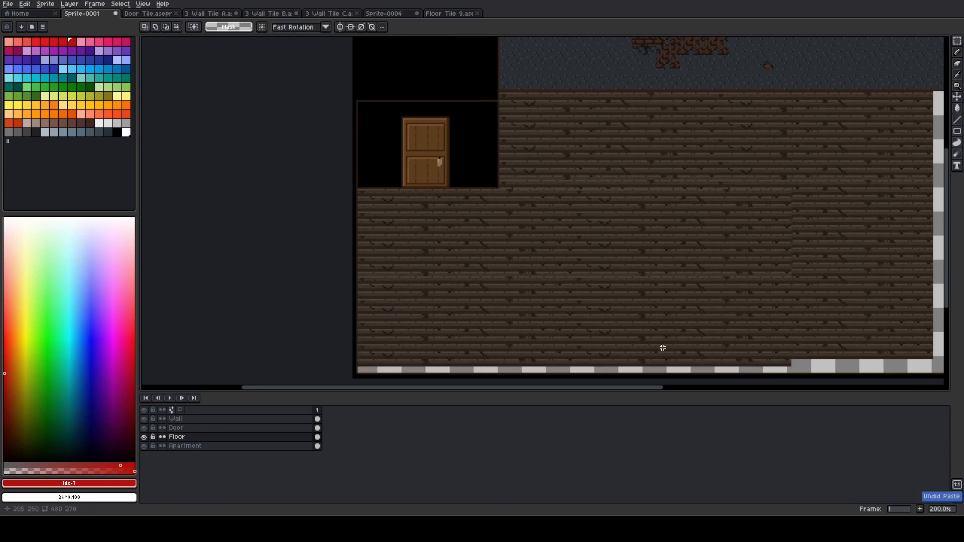
# Paste a plank block copy at 3, 207 to fill the floor below the door down to the lower border
pyautogui.hotkey('ctrl', 'v')
pyautogui.moveTo(645, 157); pyautogui.dragTo(505, 351)
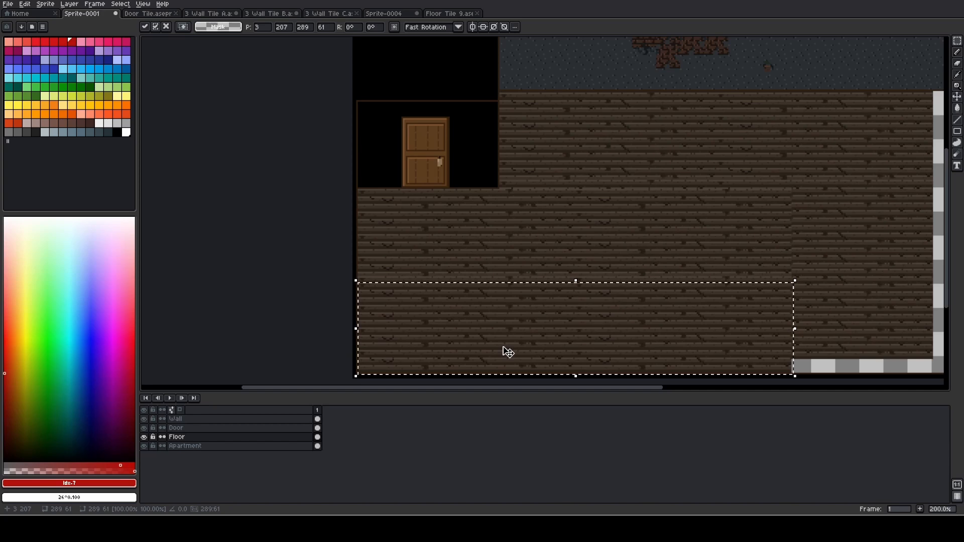
pyautogui.hotkey('ctrl', 'd')
# Paste a plank block copy at 97, 207 to close the gap along the main floor's lower border
pyautogui.hotkey('ctrl', 'v')
pyautogui.moveTo(709, 166); pyautogui.dragTo(497, 351)
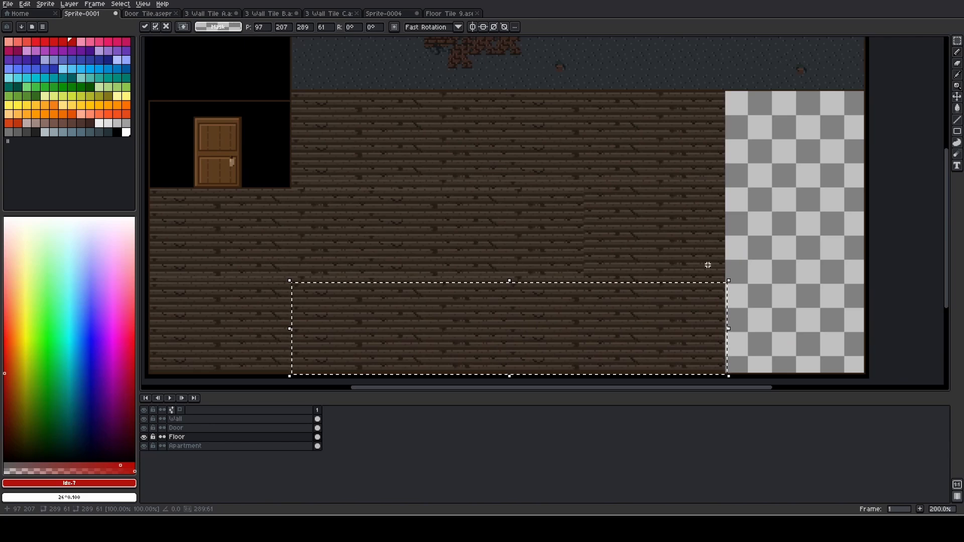
pyautogui.hotkey('ctrl', 'd')
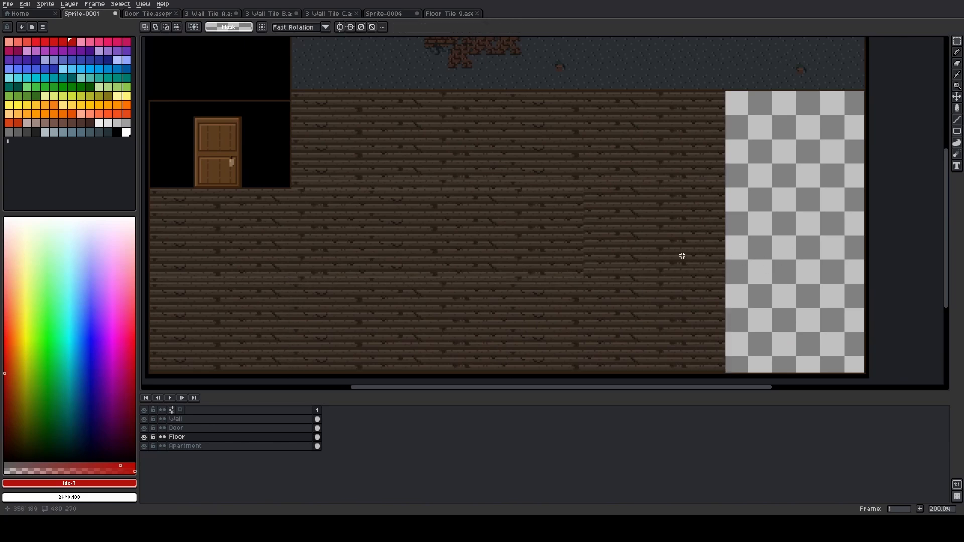
# Sample the dark brown room border color and paint a 1 px starting dot where the upper plank row meets the empty area
pyautogui.scroll(7, 327, 181)
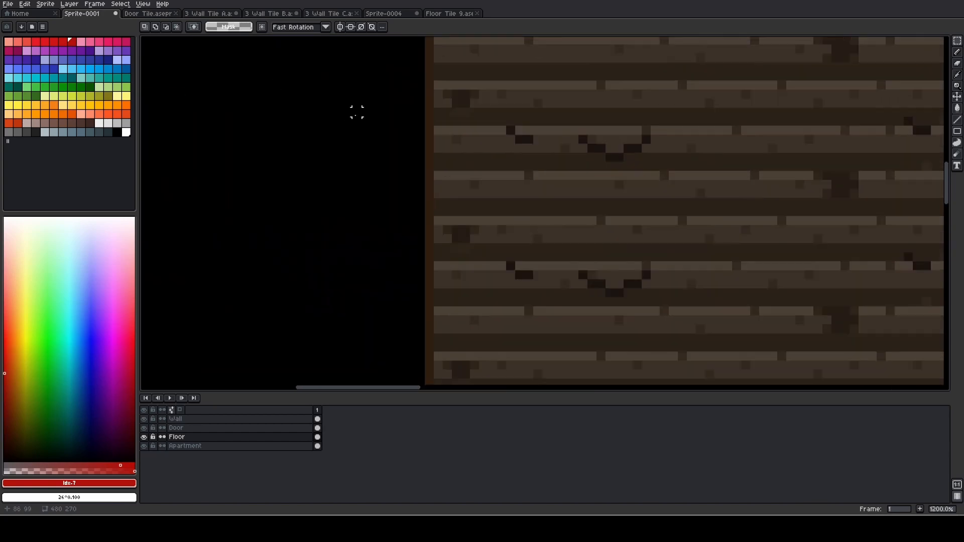
pyautogui.press('i')
pyautogui.click(432, 155)
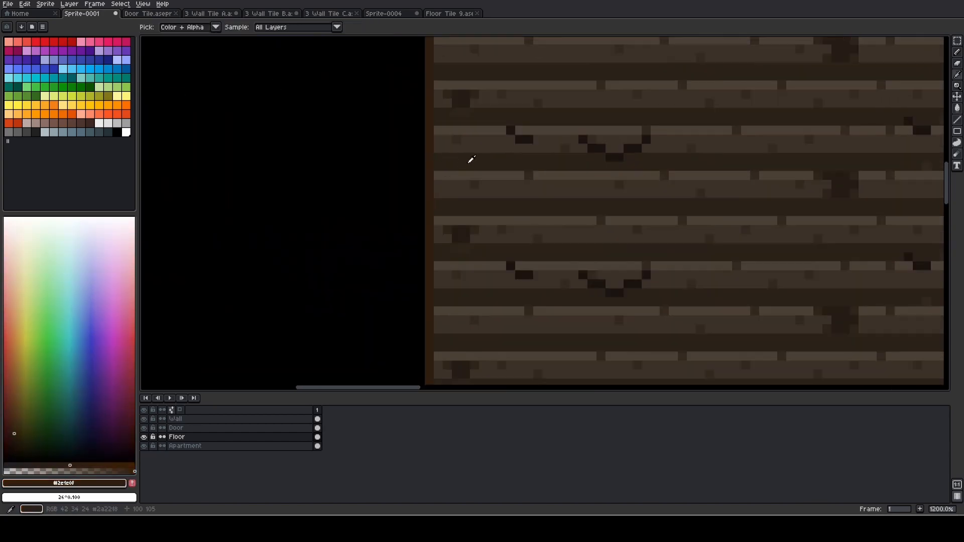
pyautogui.press('b')
pyautogui.scroll(-6, 470, 160)
pyautogui.scroll(3, 168, 198)
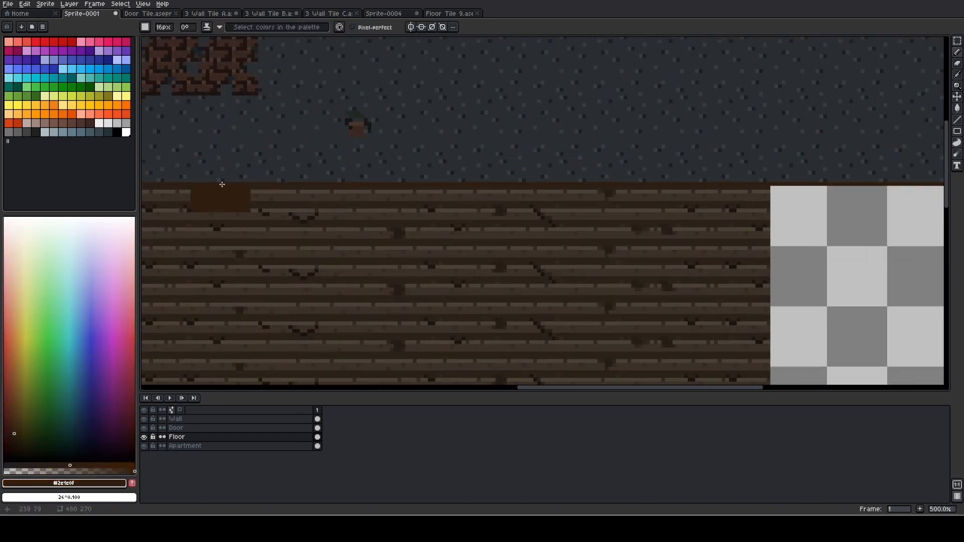
pyautogui.moveTo(639, 186); pyautogui.dragTo(395, 161)
pyautogui.scroll(6, 538, 169)
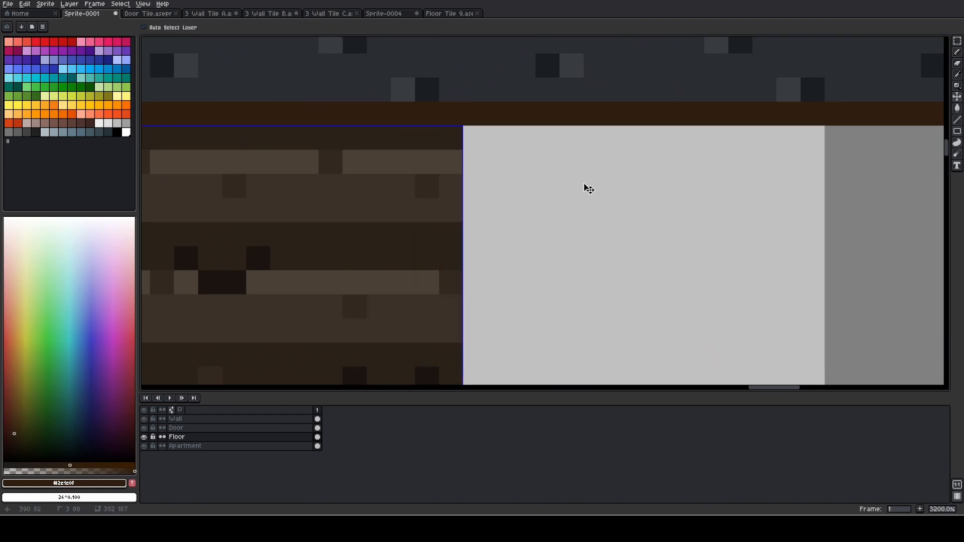
pyautogui.click(464, 140)
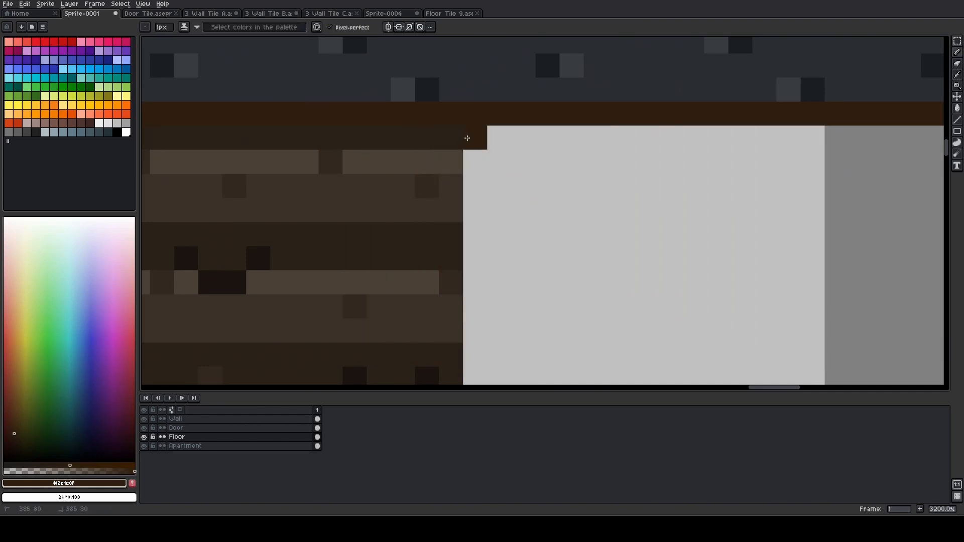
# Draw a 1 px dark brown line down the planks' end, from the starting dot to the room's lower border
pyautogui.scroll(-8, 466, 138)
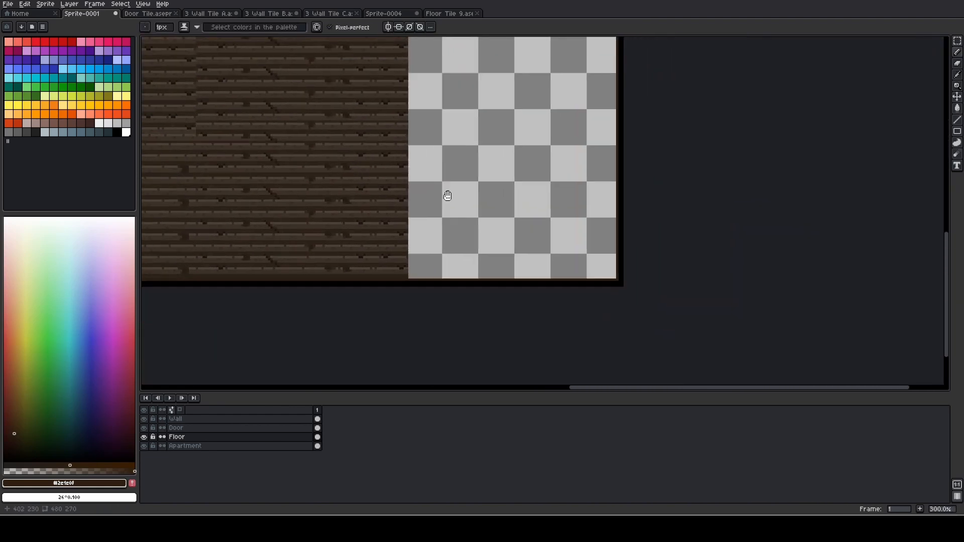
pyautogui.scroll(9, 402, 273)
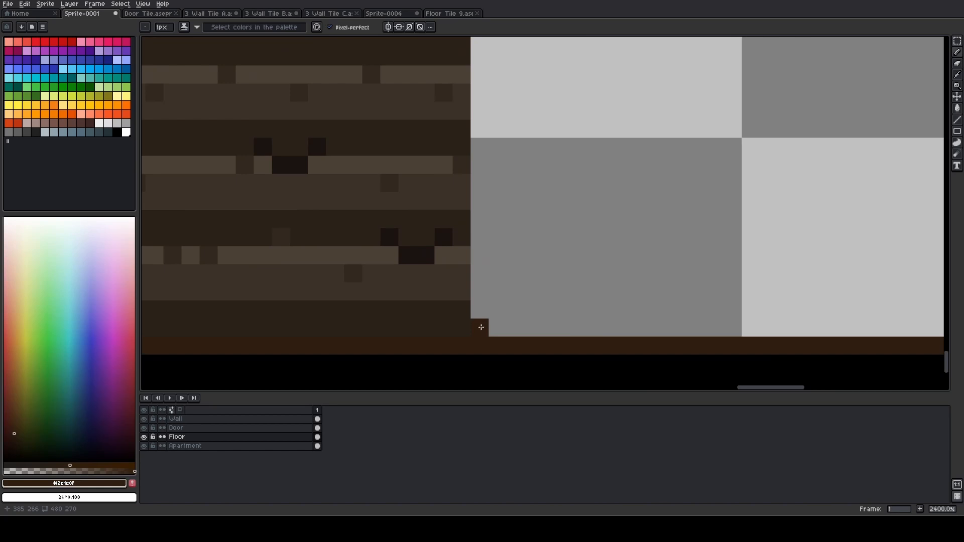
pyautogui.keyDown('shift'); pyautogui.click(481, 326); pyautogui.keyUp('shift')
pyautogui.scroll(-6, 517, 221)
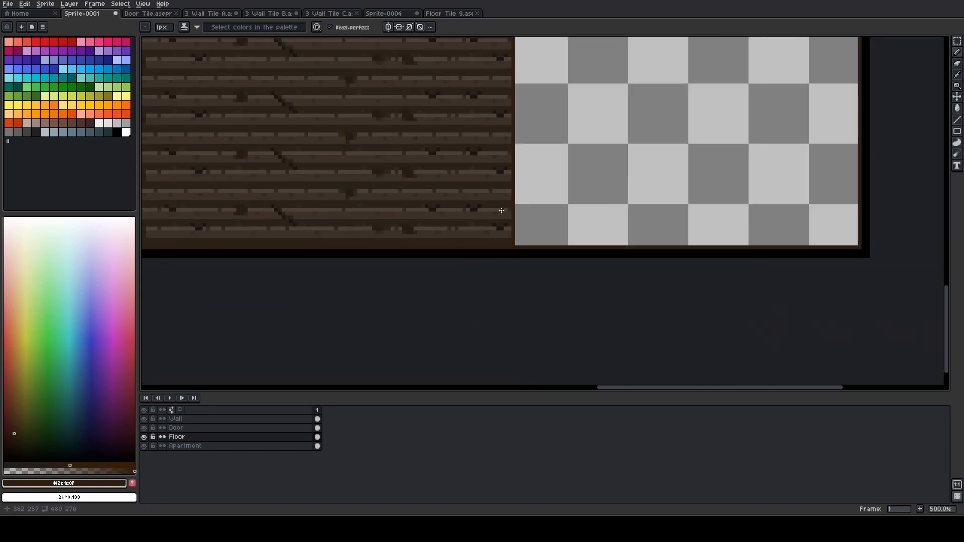
pyautogui.scroll(-5, 501, 211)
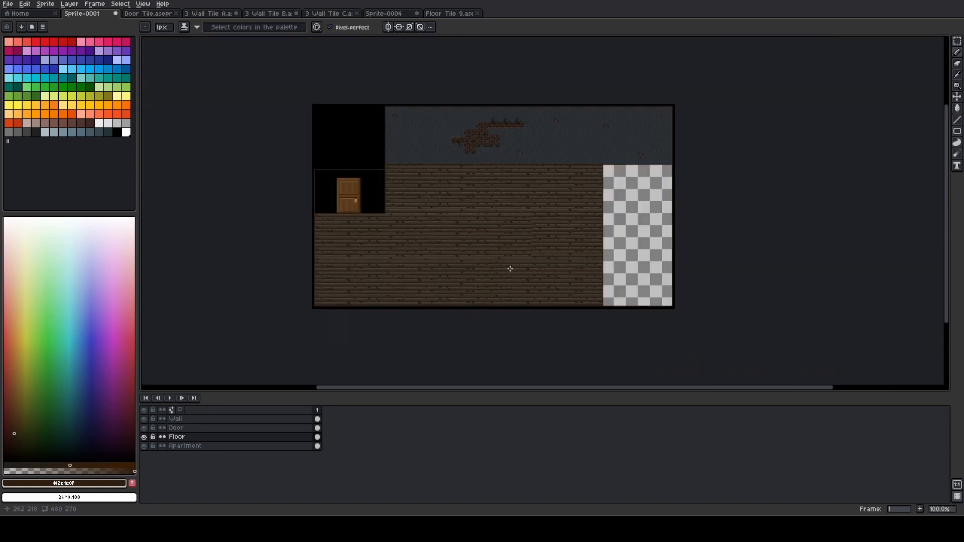
# Switch to the Wall layer and try a rectangular selection of the black wall area beside the door, clearing it again
pyautogui.scroll(1, 362, 199)
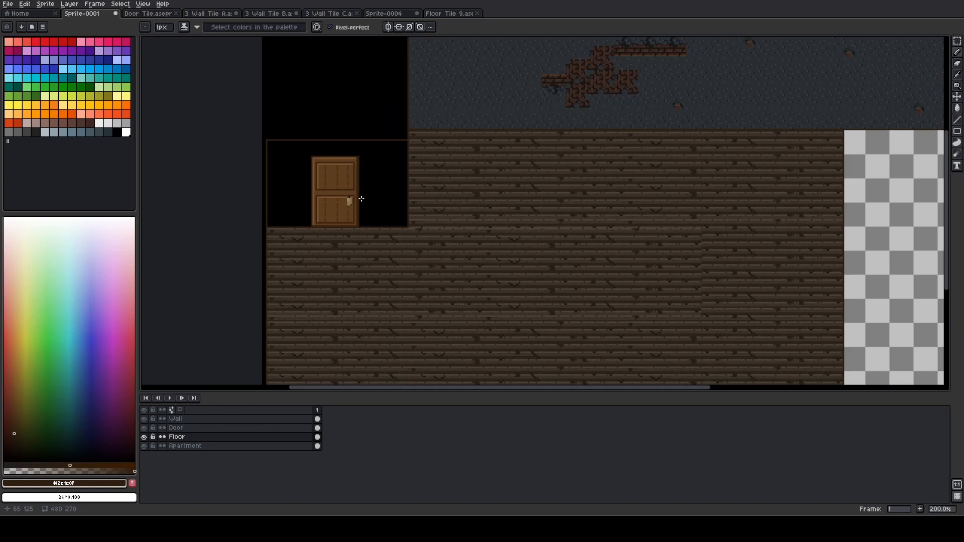
pyautogui.click(219, 420)
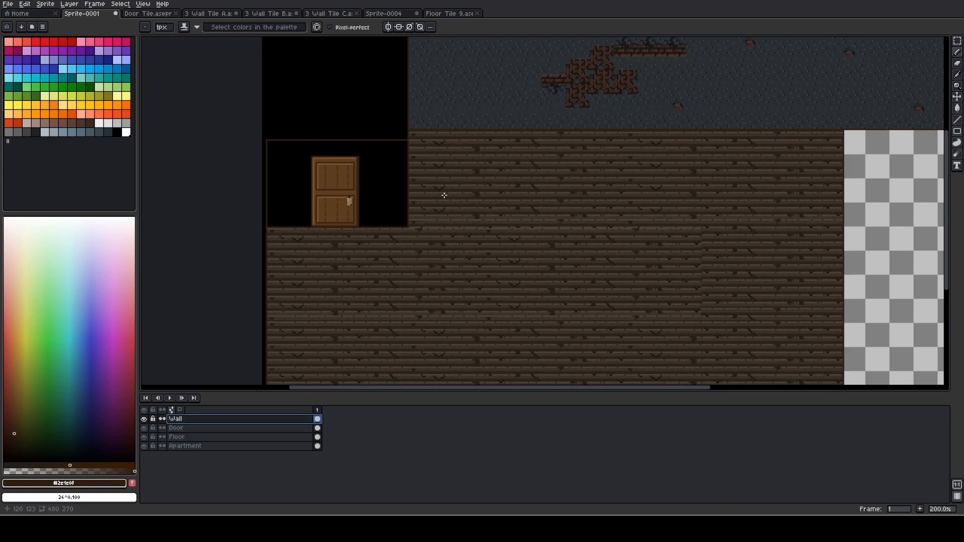
pyautogui.moveTo(443, 194); pyautogui.dragTo(497, 257)
pyautogui.scroll(3, 374, 249)
pyautogui.moveTo(261, 245); pyautogui.dragTo(373, 240)
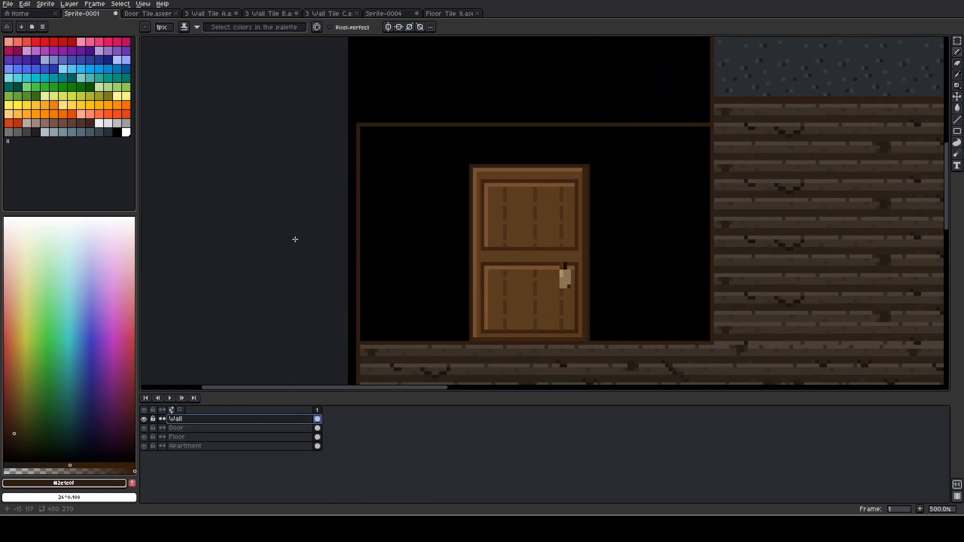
pyautogui.press('m')
pyautogui.scroll(2, 354, 186)
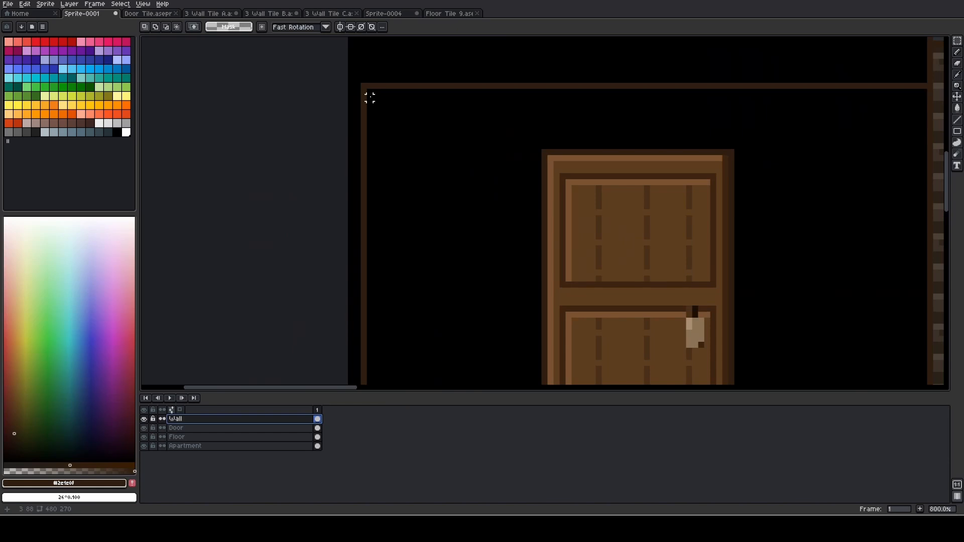
pyautogui.moveTo(369, 91); pyautogui.dragTo(539, 230)
pyautogui.hotkey('ctrl', 'd')
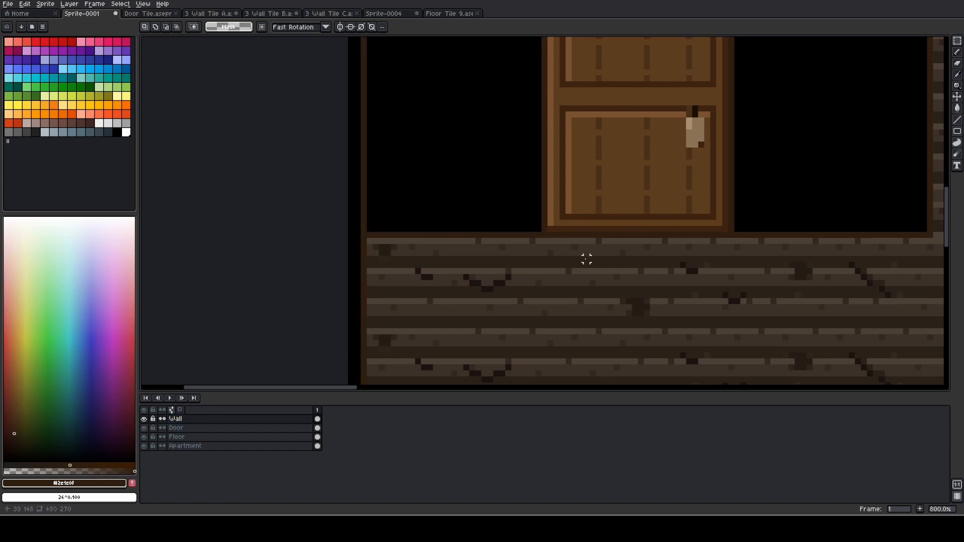
pyautogui.scroll(-5, 586, 259)
pyautogui.moveTo(699, 135); pyautogui.dragTo(491, 284)
pyautogui.scroll(1, 637, 165)
pyautogui.moveTo(637, 165); pyautogui.dragTo(308, 185)
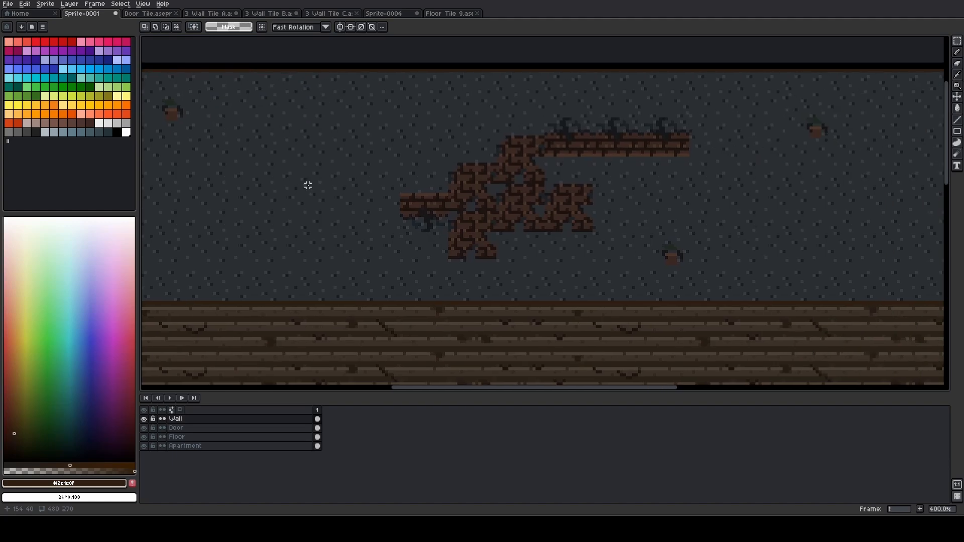
pyautogui.moveTo(501, 171); pyautogui.dragTo(700, 176)
pyautogui.scroll(3, 383, 153)
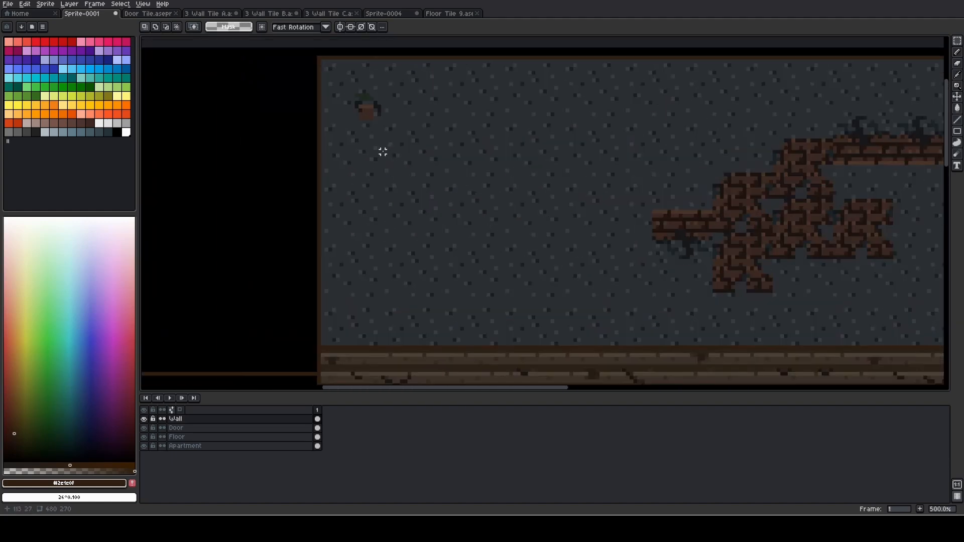
pyautogui.moveTo(287, 139); pyautogui.dragTo(499, 163)
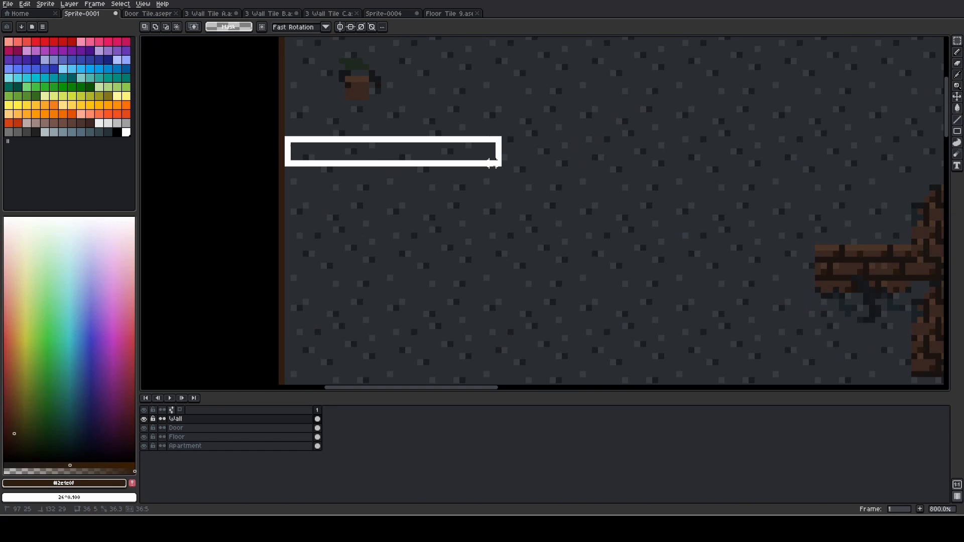
pyautogui.moveTo(472, 162); pyautogui.dragTo(478, 173)
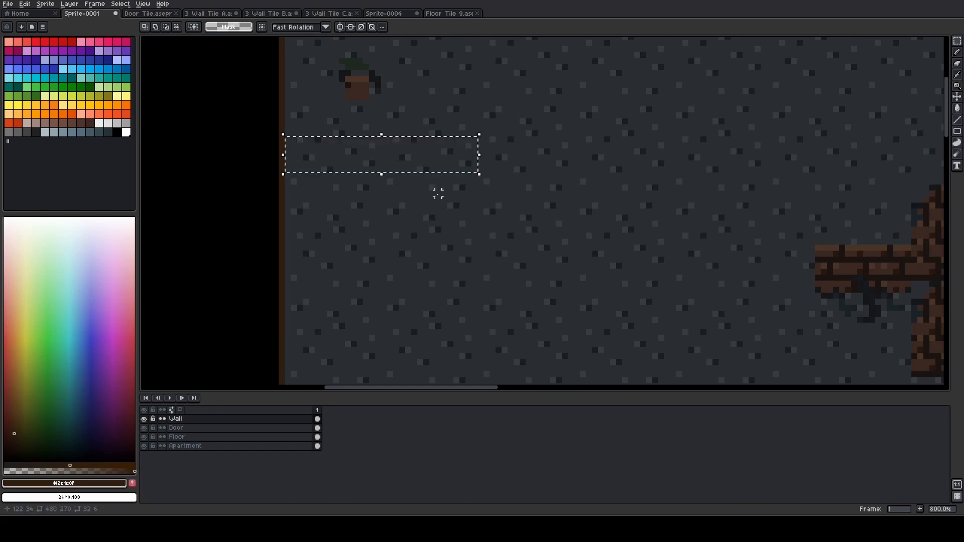
pyautogui.scroll(-4, 384, 223)
pyautogui.moveTo(357, 261); pyautogui.dragTo(631, 125)
pyautogui.scroll(4, 402, 209)
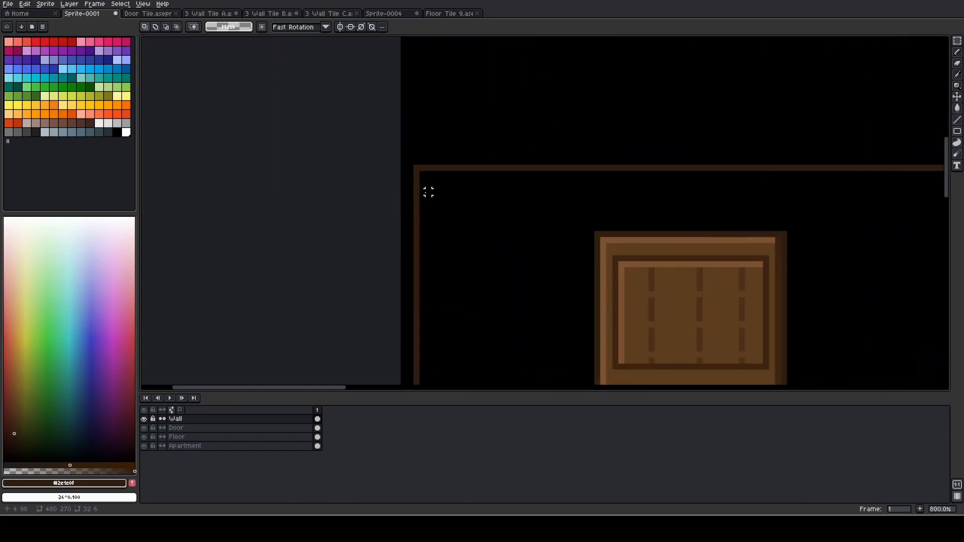
# Measure the black wall area between the room border and the door's hinge side with a rectangular selection, clearing it again
pyautogui.moveTo(422, 174); pyautogui.dragTo(482, 304)
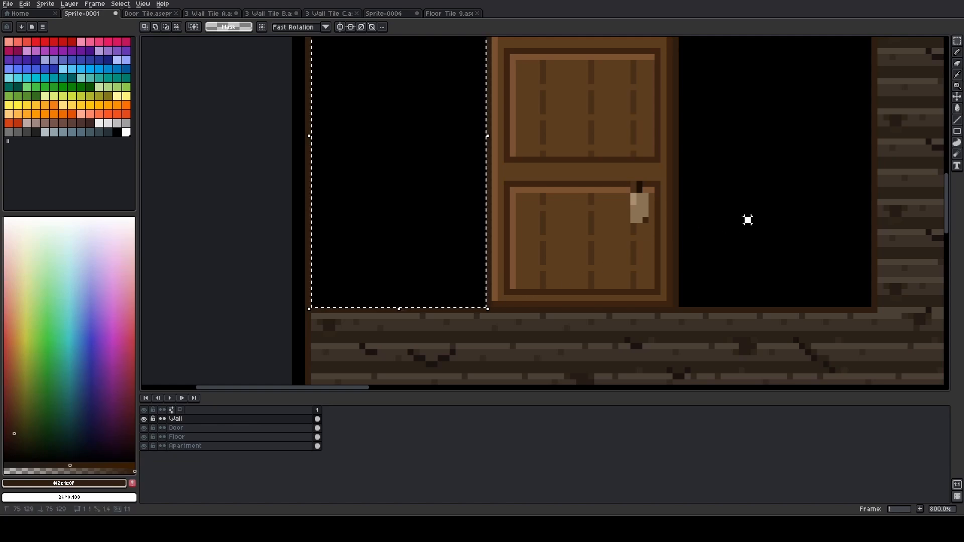
pyautogui.click(748, 219)
# Copy a 29 x 57 px block of plain dark wall texture from the large upper wall, keeping the original intact
pyautogui.moveTo(779, 85); pyautogui.dragTo(503, 170)
pyautogui.scroll(-5, 503, 170)
pyautogui.moveTo(610, 64); pyautogui.dragTo(486, 162)
pyautogui.scroll(3, 518, 116)
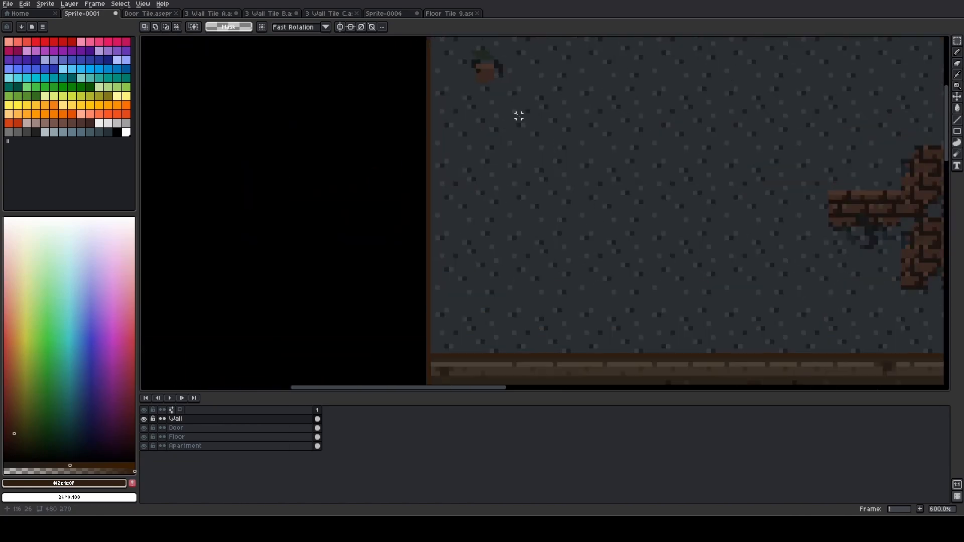
pyautogui.moveTo(433, 110); pyautogui.dragTo(555, 339)
pyautogui.moveTo(577, 116); pyautogui.dragTo(501, 200)
pyautogui.click(502, 128)
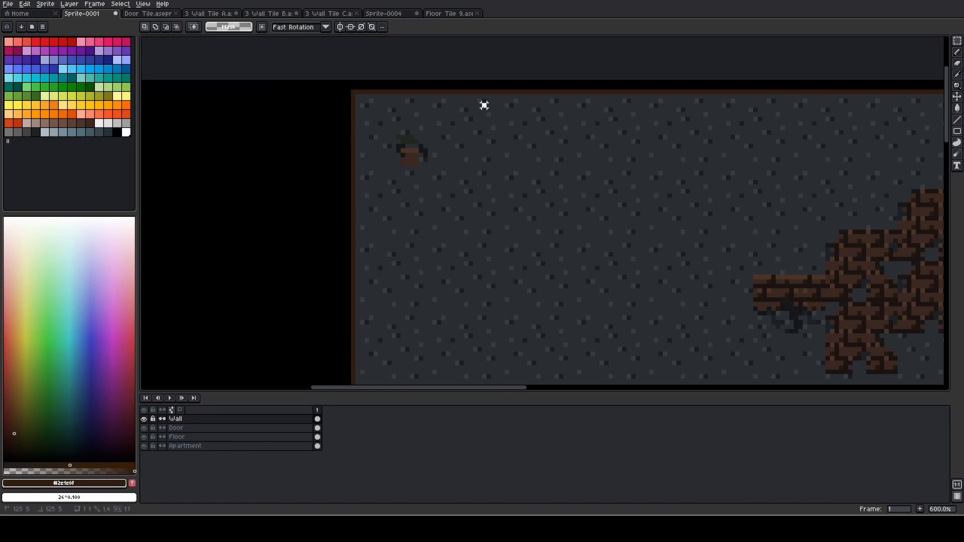
pyautogui.moveTo(483, 105)
pyautogui.mouseDown()
pyautogui.moveTo(574, 282)
pyautogui.moveTo(615, 304)
pyautogui.moveTo(611, 360)
pyautogui.mouseUp()
pyautogui.press('Delete')
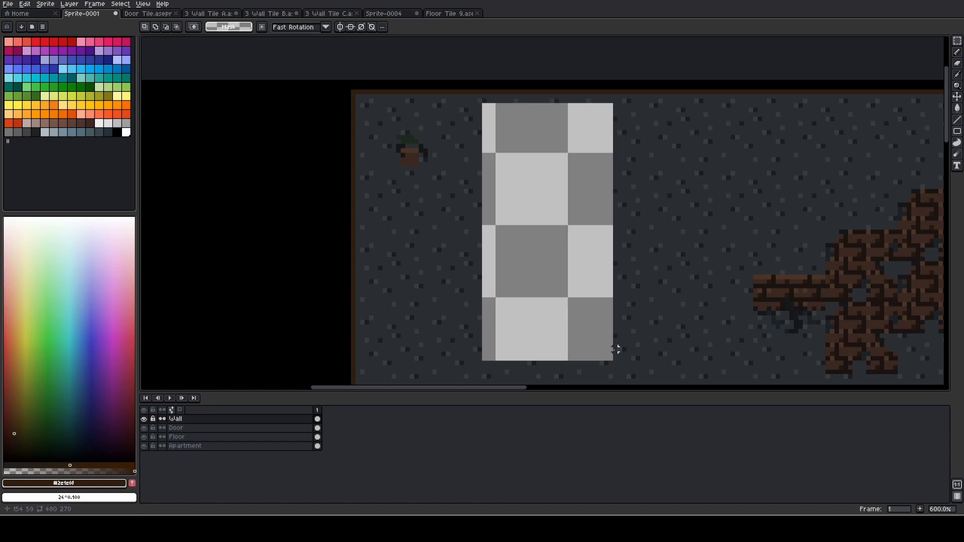
pyautogui.hotkey('ctrl', 'z')
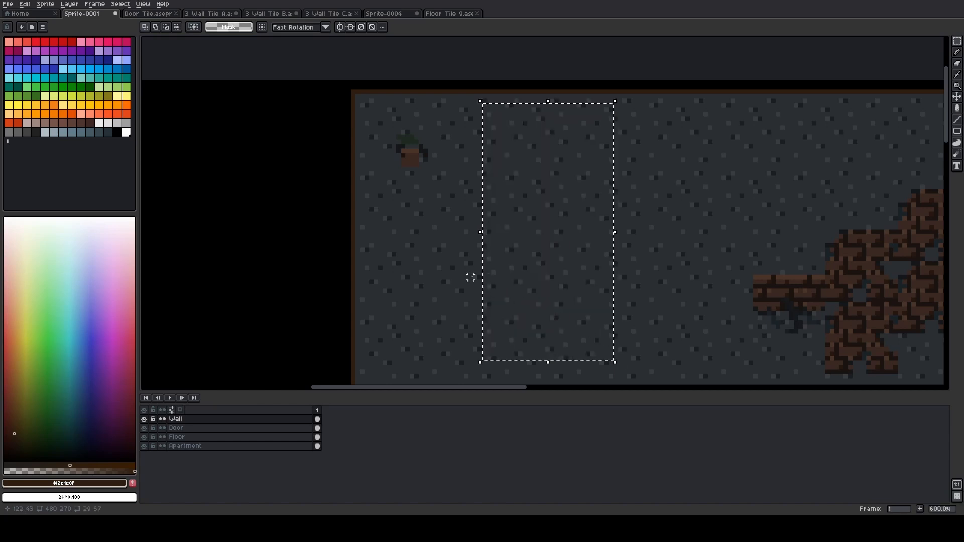
pyautogui.hotkey('ctrl', 'd')
# Paste the copied wall block at 3, 87 to fill the black area beside the door's hinge side
pyautogui.moveTo(422, 239); pyautogui.dragTo(599, 71)
pyautogui.scroll(-2, 572, 67)
pyautogui.moveTo(398, 209); pyautogui.dragTo(574, 111)
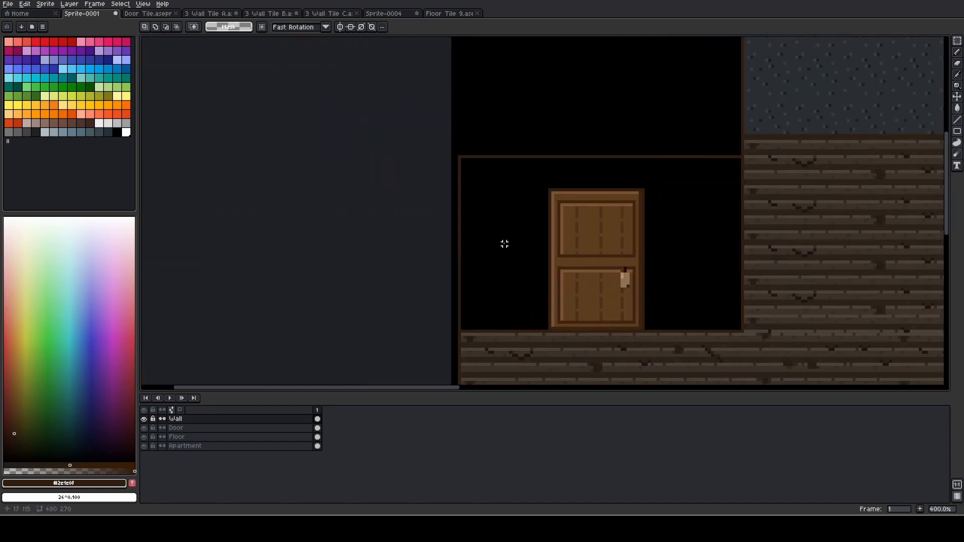
pyautogui.hotkey('ctrl', 'v')
pyautogui.moveTo(881, 231); pyautogui.dragTo(517, 265)
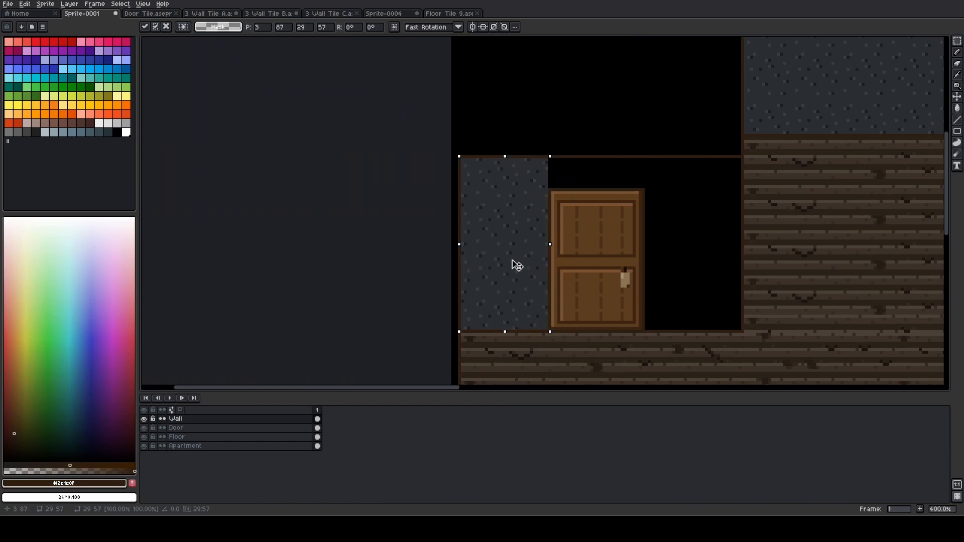
pyautogui.click(702, 274)
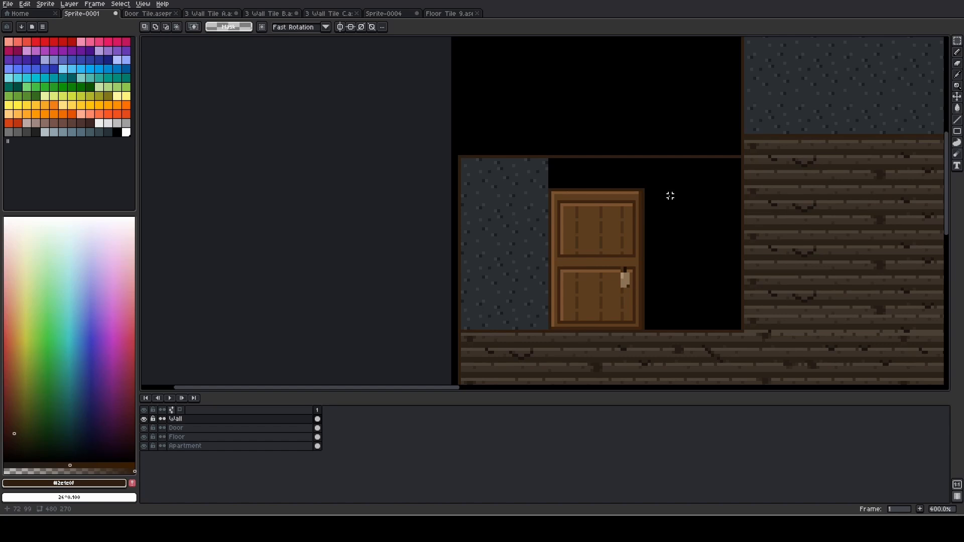
# Measure the black wall area between the door's handle side and the planks with a rectangular selection
pyautogui.scroll(3, 454, 123)
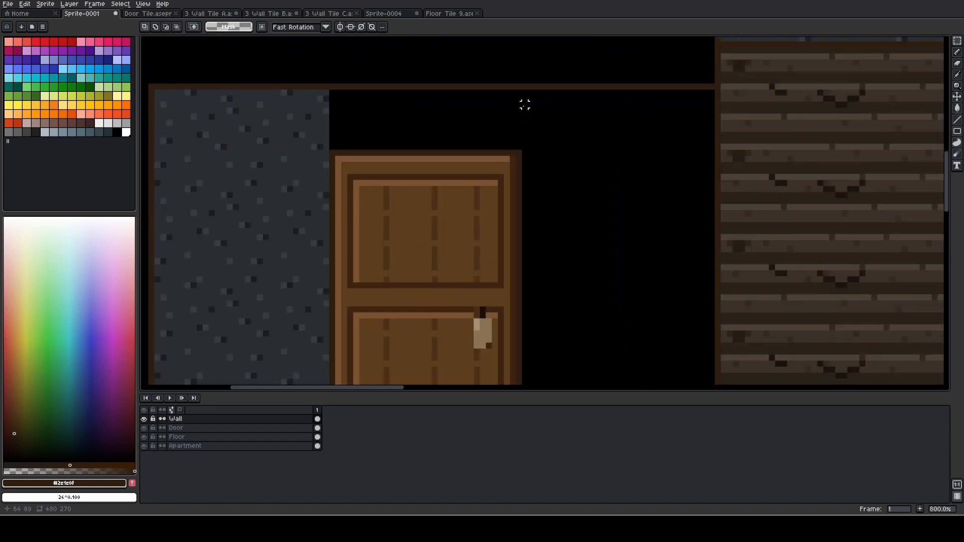
pyautogui.moveTo(524, 93); pyautogui.dragTo(712, 321)
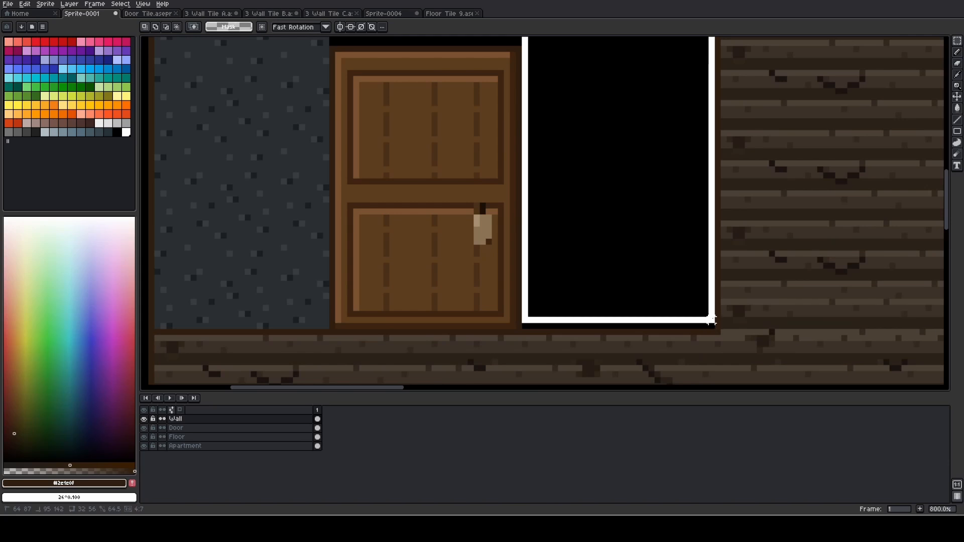
pyautogui.moveTo(711, 321); pyautogui.dragTo(711, 327)
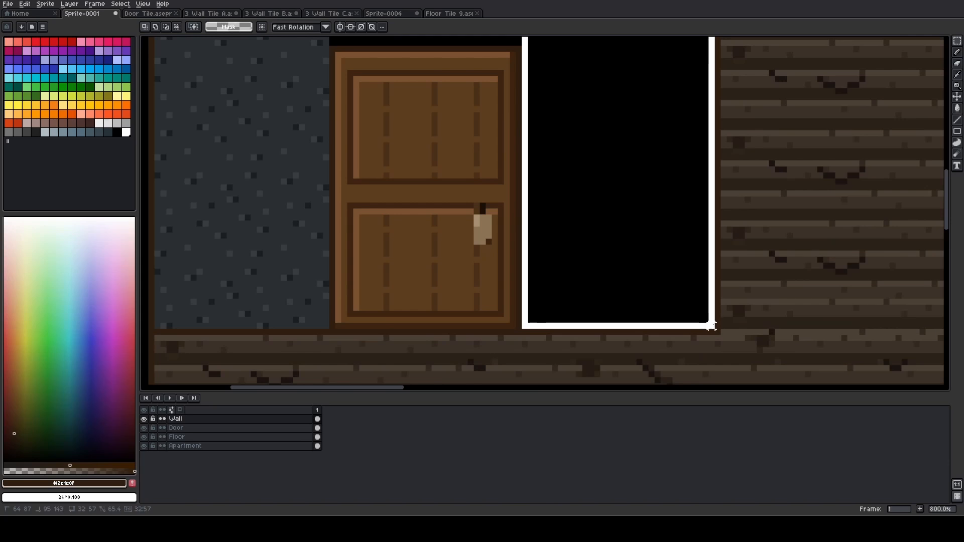
pyautogui.moveTo(711, 326); pyautogui.dragTo(711, 327)
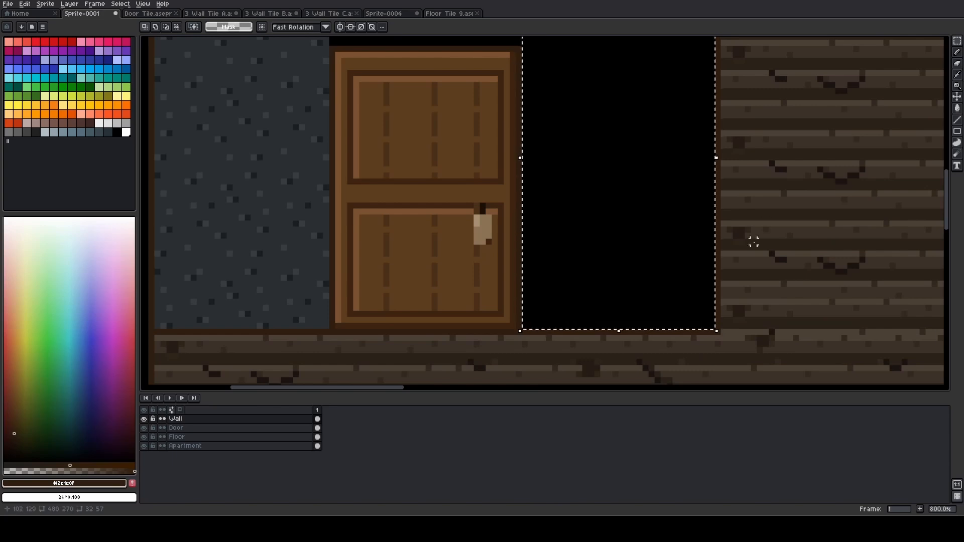
# Copy a 32 x 57 px block of plain dark wall texture from the large upper wall and clear the selection
pyautogui.scroll(-2, 768, 209)
pyautogui.moveTo(817, 146); pyautogui.dragTo(454, 268)
pyautogui.moveTo(601, 85); pyautogui.dragTo(503, 258)
pyautogui.scroll(1, 388, 61)
pyautogui.moveTo(375, 56); pyautogui.dragTo(511, 306)
pyautogui.click(541, 314)
# Paste the copied wall block at 64, 87 to fill the black area beside the door's handle side
pyautogui.scroll(-3, 509, 301)
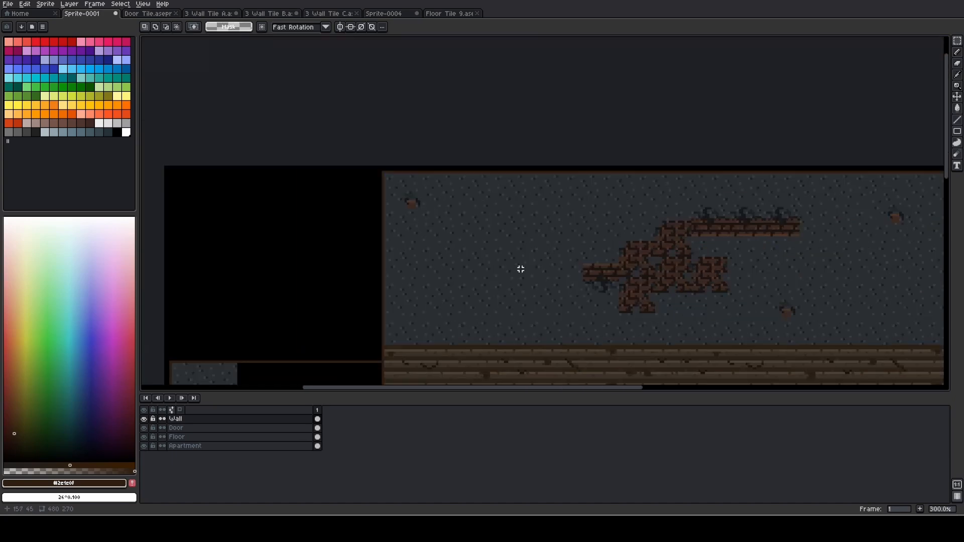
pyautogui.moveTo(406, 273); pyautogui.dragTo(595, 87)
pyautogui.hotkey('ctrl', 'v')
pyautogui.moveTo(661, 162); pyautogui.dragTo(538, 291)
pyautogui.press('Right')
pyautogui.press('Up')
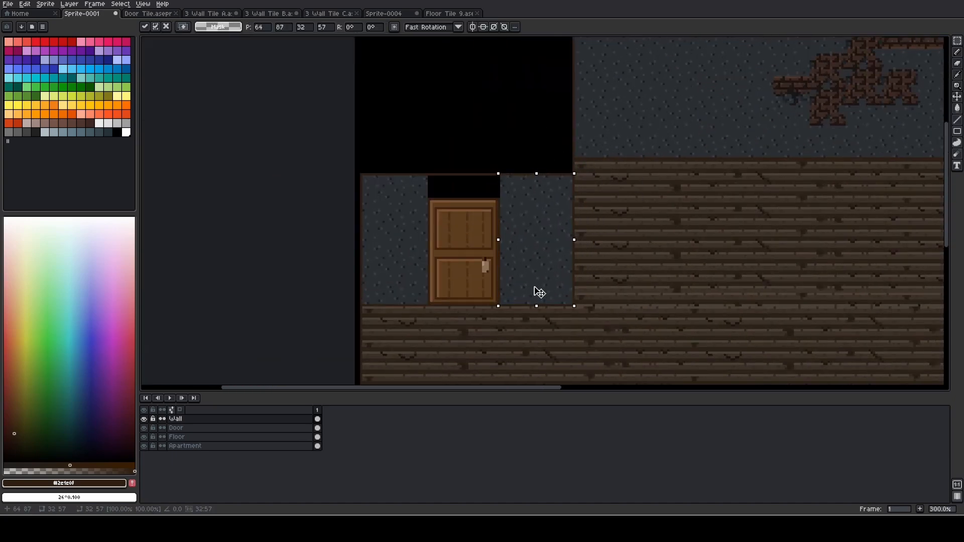
pyautogui.press('Return')
# Measure the black gap above the door with a rectangular selection
pyautogui.scroll(6, 447, 181)
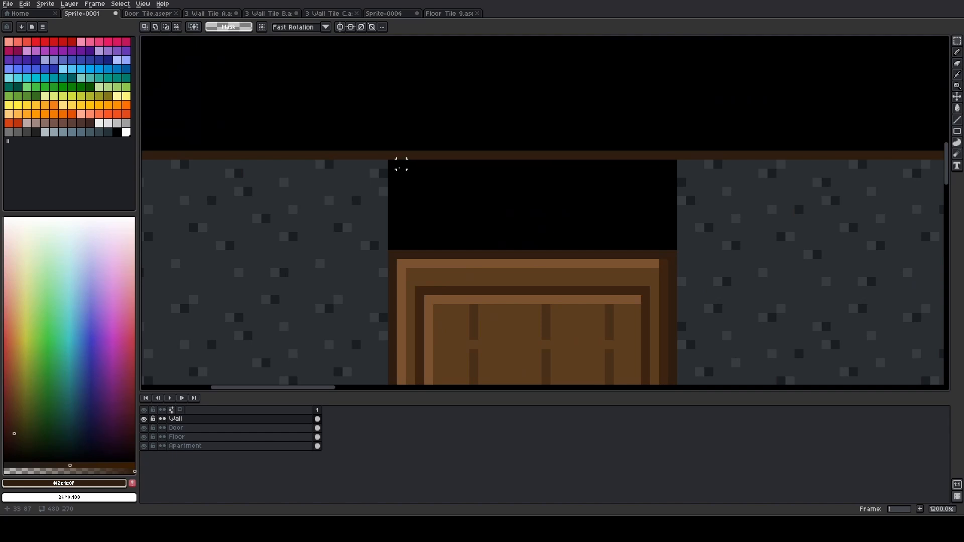
pyautogui.moveTo(393, 165); pyautogui.dragTo(673, 245)
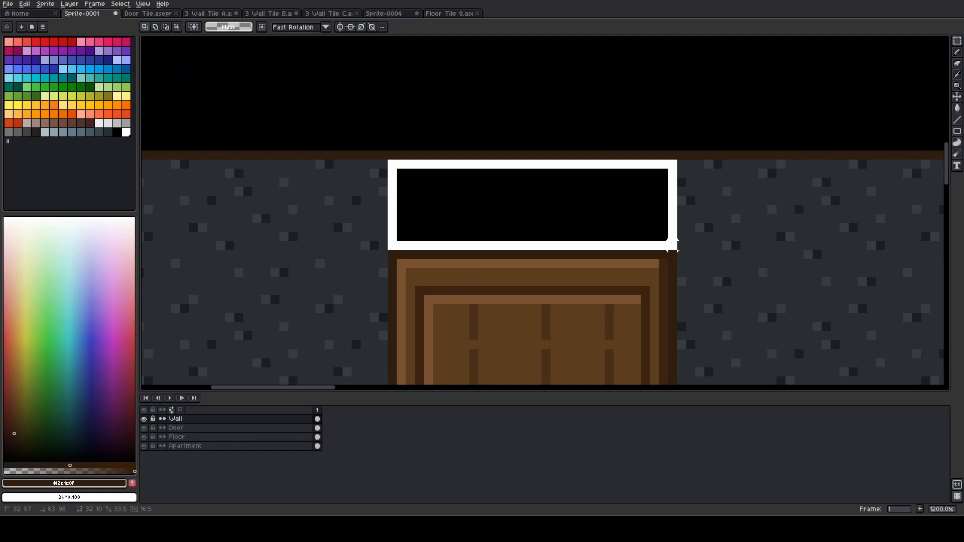
pyautogui.moveTo(673, 245); pyautogui.dragTo(678, 244)
# Copy a 32 x 10 px strip of plain dark wall texture from the large upper wall
pyautogui.scroll(-5, 497, 166)
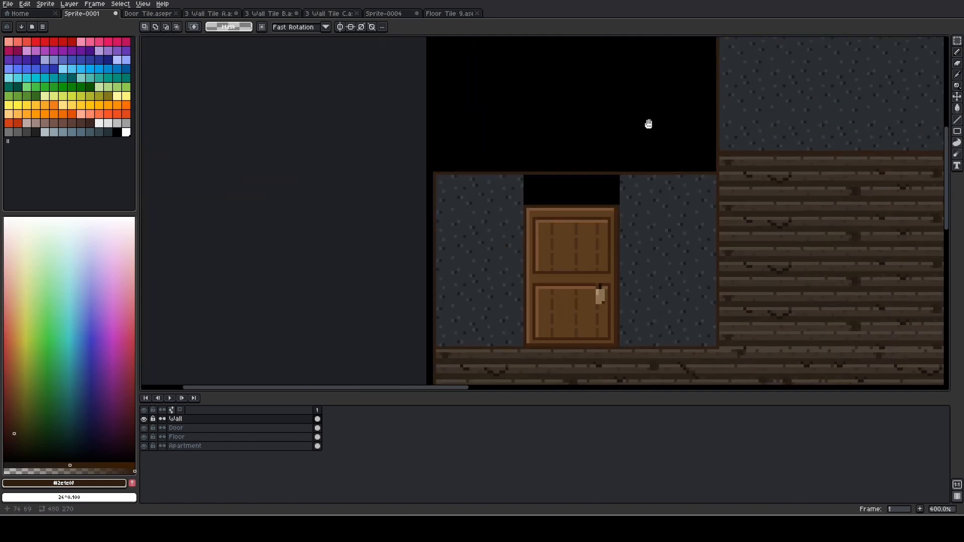
pyautogui.moveTo(649, 124); pyautogui.dragTo(443, 242)
pyautogui.scroll(3, 592, 132)
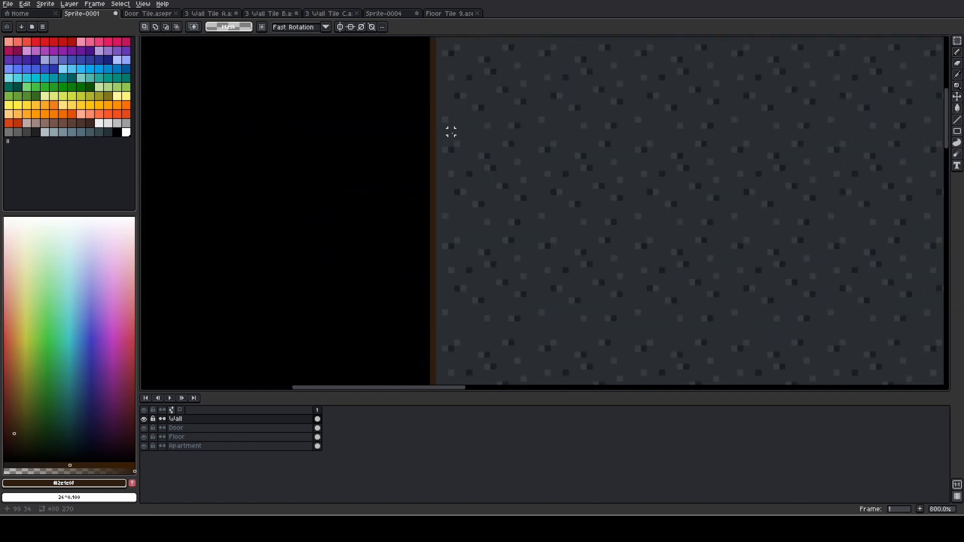
pyautogui.moveTo(439, 131); pyautogui.dragTo(630, 188)
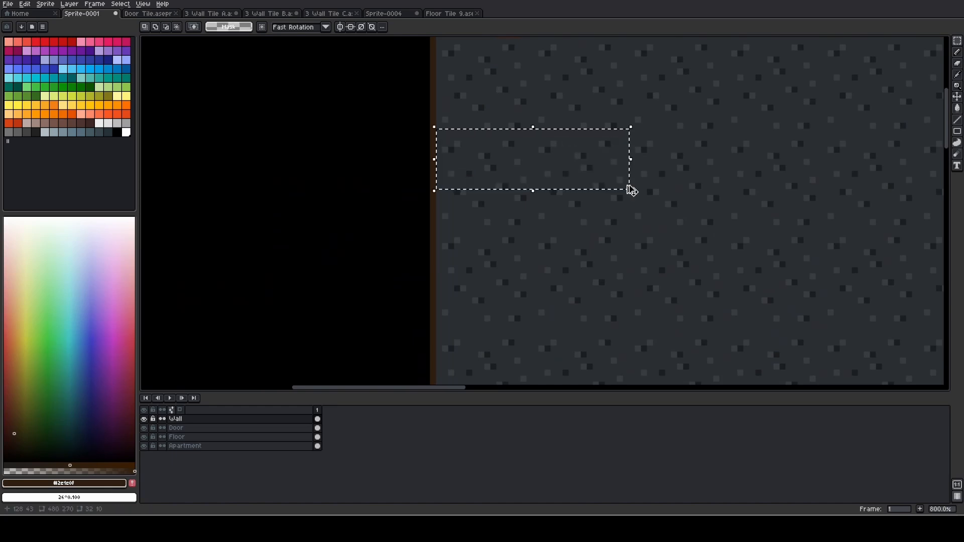
# Paste the copied wall strip at 32, 87 to close the gap above the door
pyautogui.scroll(-3, 526, 230)
pyautogui.moveTo(390, 248); pyautogui.dragTo(546, 153)
pyautogui.scroll(4, 526, 211)
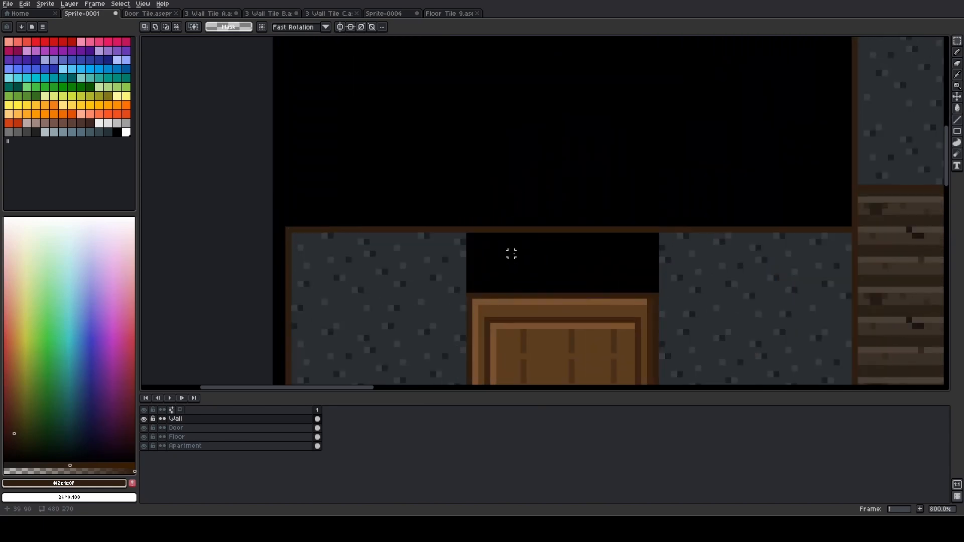
pyautogui.hotkey('ctrl', 'v')
pyautogui.moveTo(547, 233); pyautogui.dragTo(568, 282)
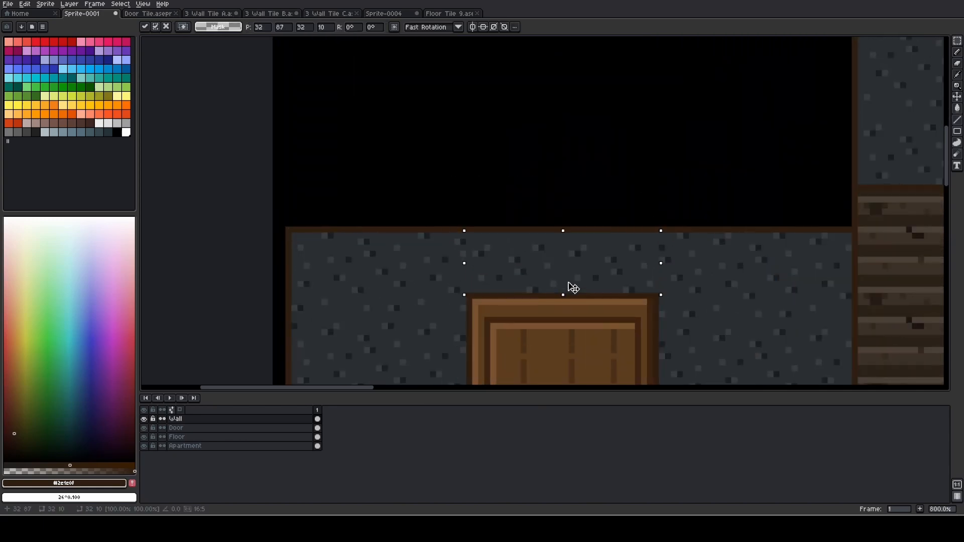
pyautogui.click(722, 302)
# Examine the textured wall around the door and the room's overall layout, including the planked floor and its empty area
pyautogui.scroll(-3, 702, 287)
pyautogui.moveTo(700, 286); pyautogui.dragTo(555, 122)
pyautogui.scroll(2, 491, 117)
pyautogui.scroll(-2, 482, 120)
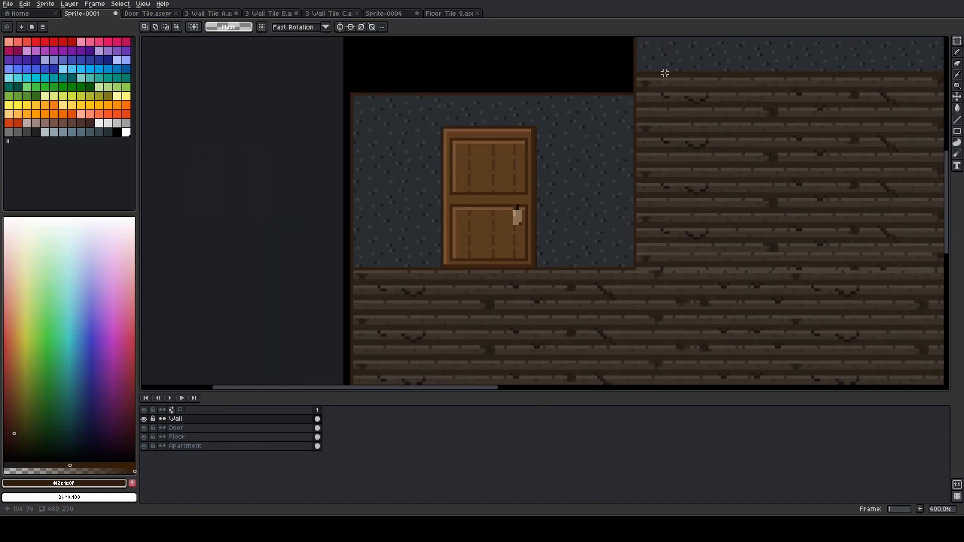
pyautogui.scroll(-3, 665, 73)
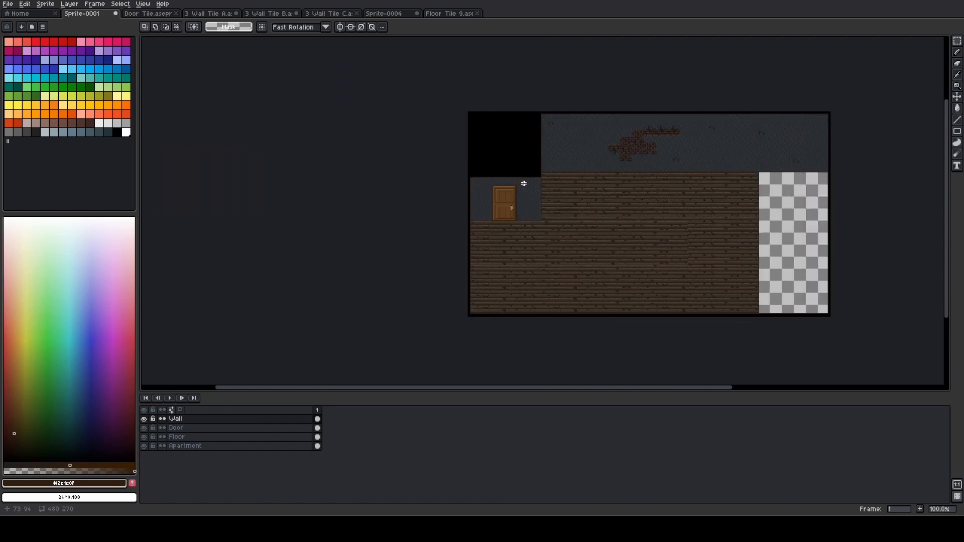
pyautogui.scroll(1, 542, 184)
pyautogui.moveTo(615, 212); pyautogui.dragTo(412, 228)
pyautogui.scroll(-1, 422, 224)
pyautogui.scroll(1, 341, 220)
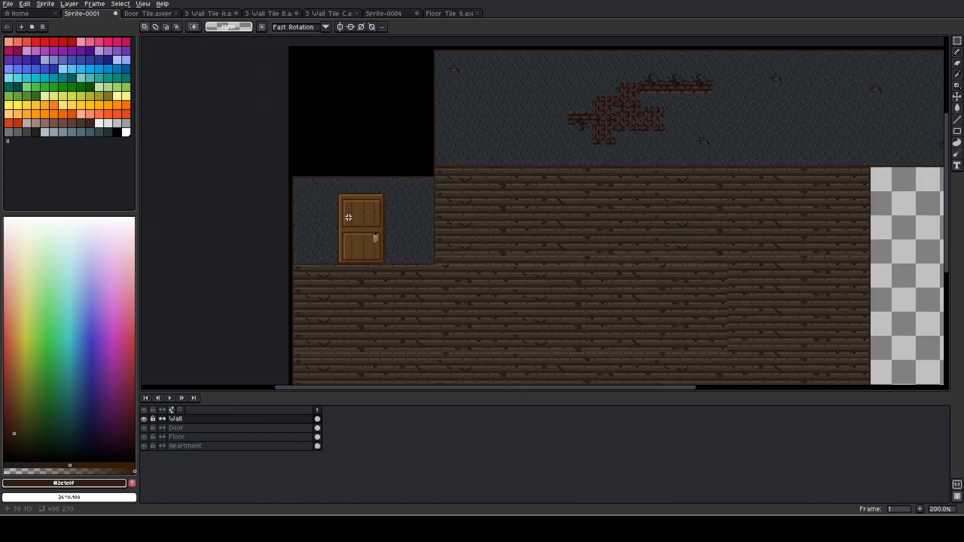
pyautogui.moveTo(403, 194); pyautogui.dragTo(385, 187)
pyautogui.moveTo(560, 182); pyautogui.dragTo(484, 92)
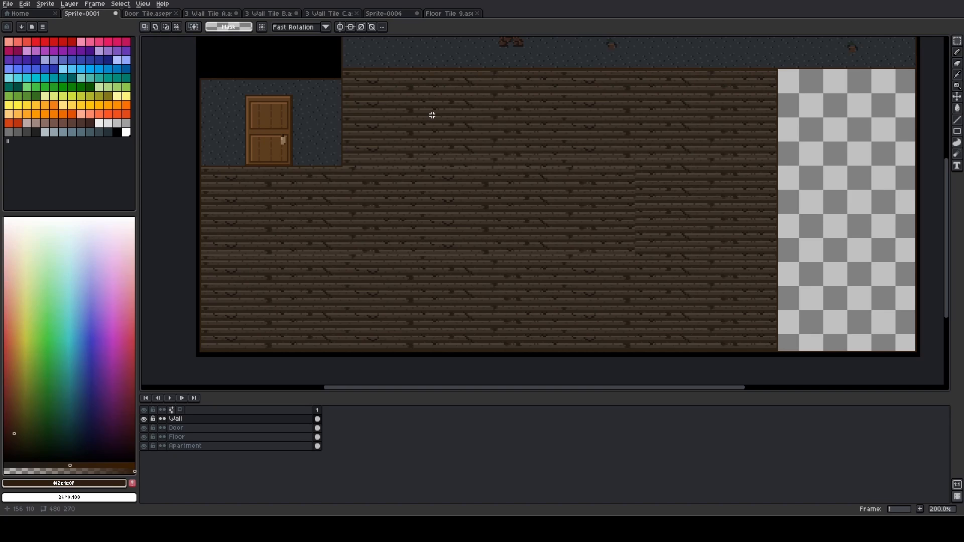
# Sample the black #000000 from the room's outer border beside the empty area as the drawing colour
pyautogui.hscroll(5, 434, 110)
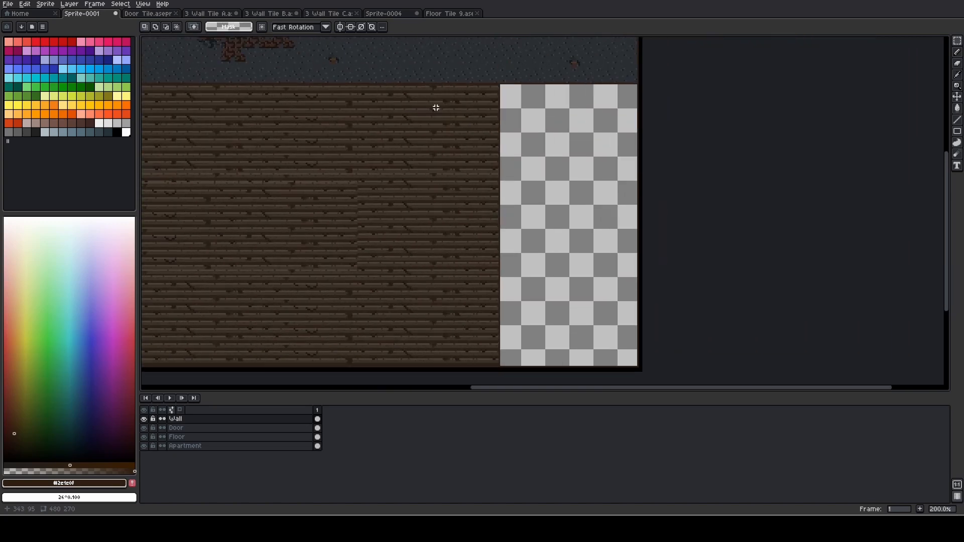
pyautogui.scroll(5, 436, 108)
pyautogui.press('i')
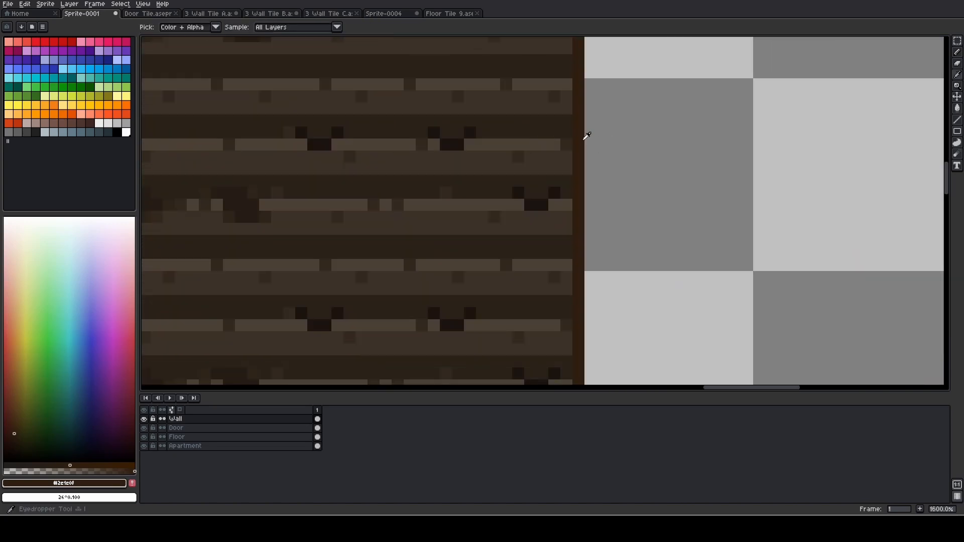
pyautogui.scroll(-4, 618, 142)
pyautogui.moveTo(771, 158); pyautogui.dragTo(502, 137)
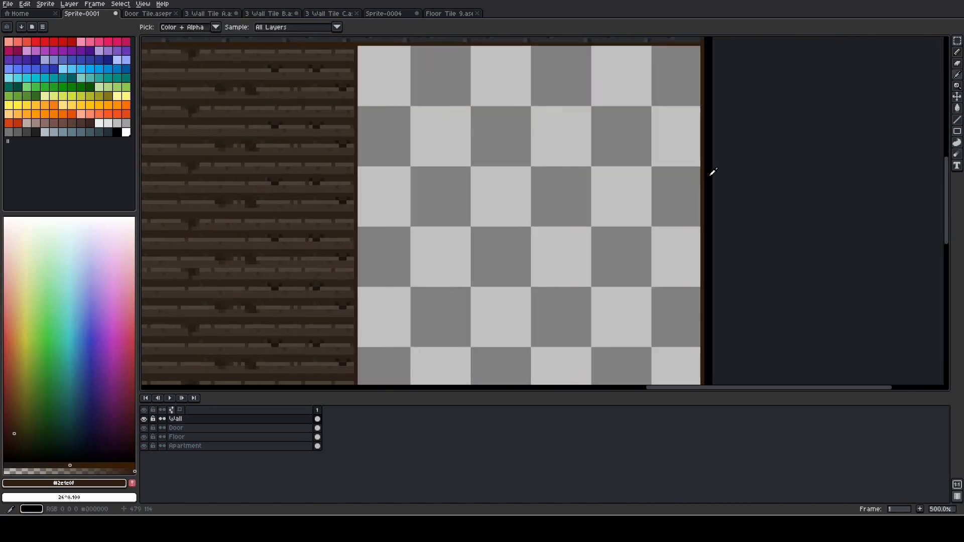
pyautogui.click(711, 173)
pyautogui.scroll(5, 433, 99)
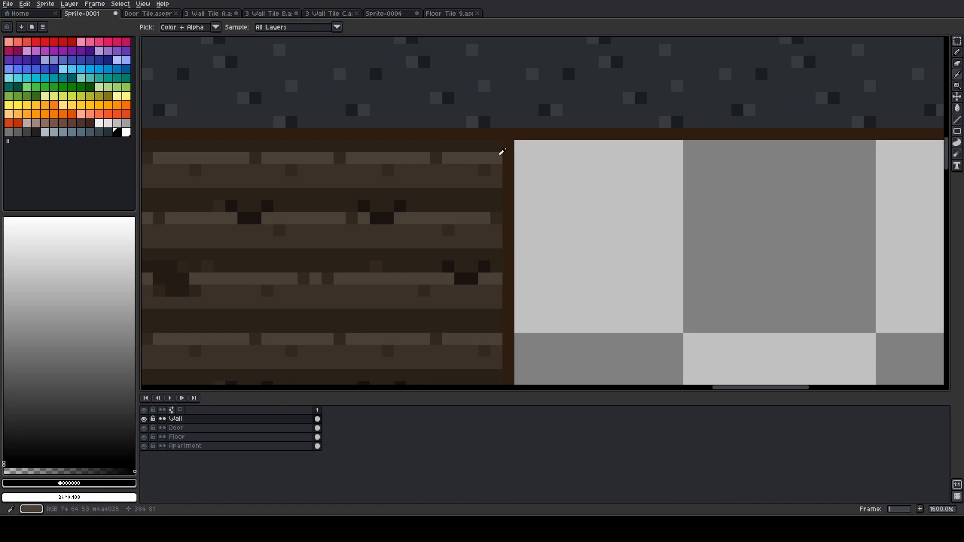
# Draw a vertical black dividing line with a 2 px Pencil between the planked floor and the empty area, down to the lower border
pyautogui.press('b')
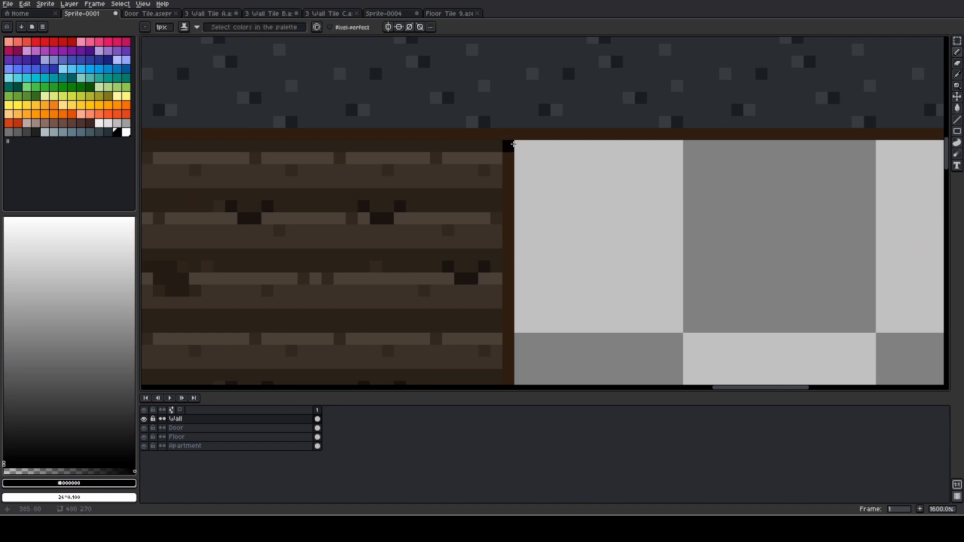
pyautogui.click(520, 146)
pyautogui.hscroll(-3, 533, 169)
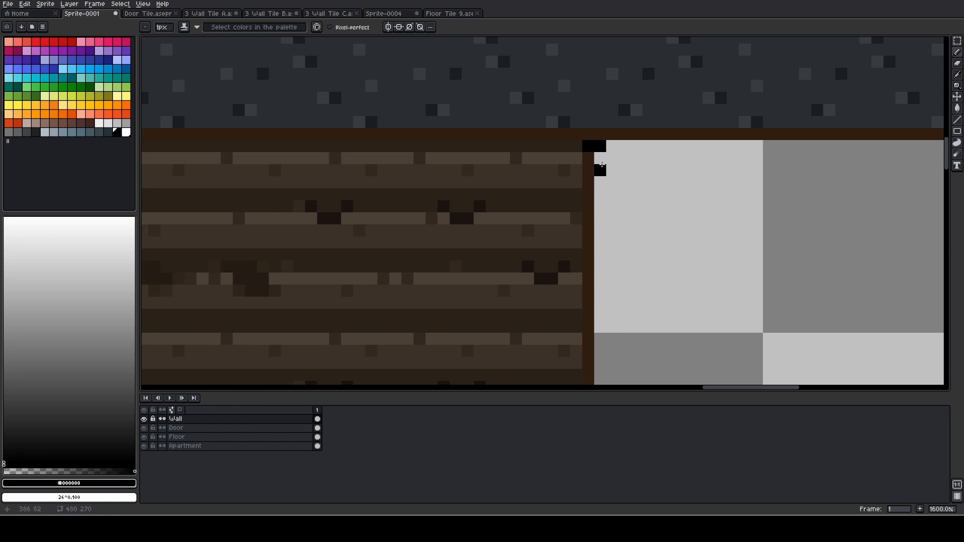
pyautogui.press('+')
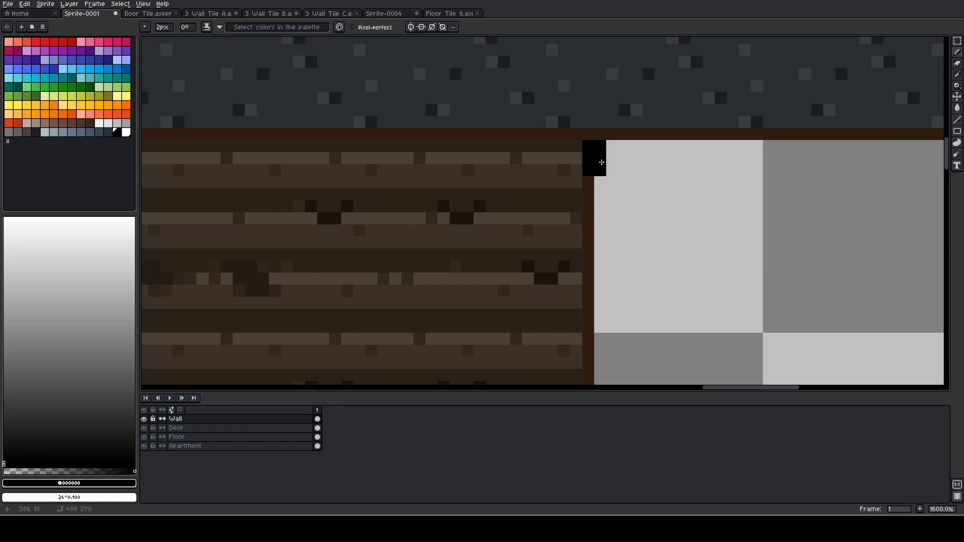
pyautogui.scroll(-4, 602, 162)
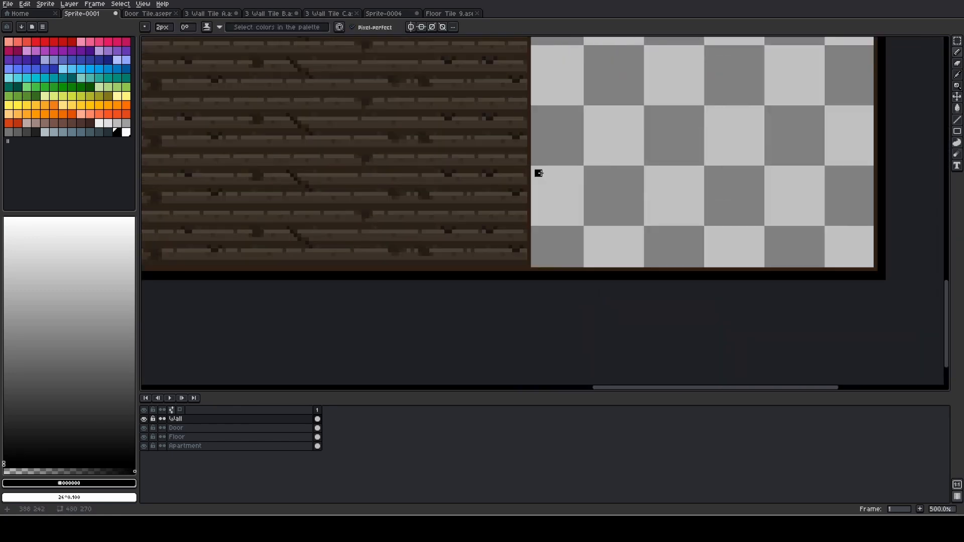
pyautogui.scroll(4, 538, 173)
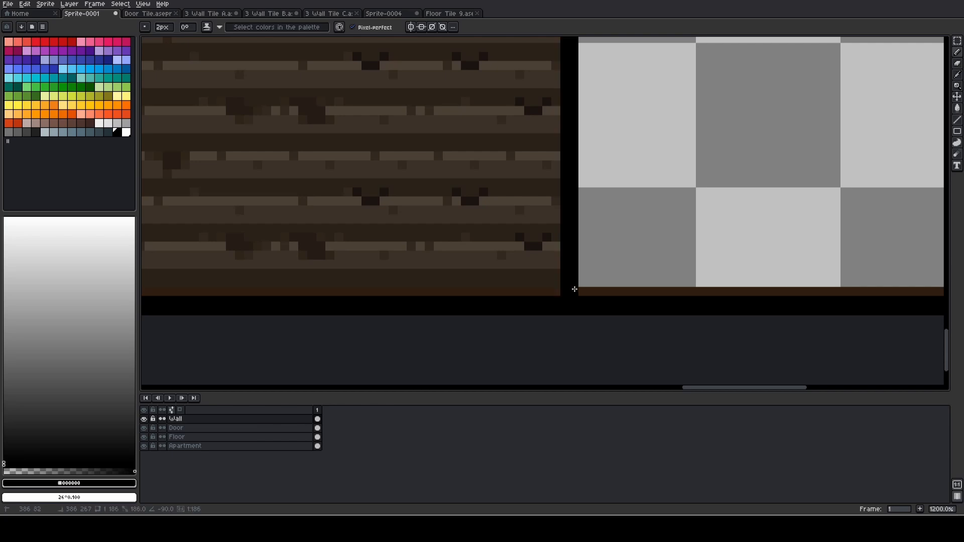
pyautogui.scroll(-2, 610, 246)
pyautogui.scroll(-4, 615, 236)
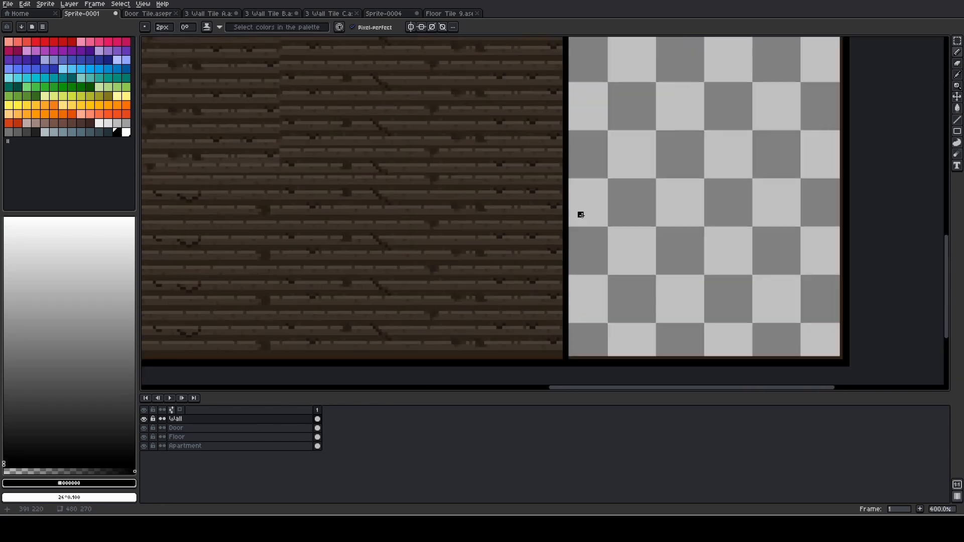
# Try a horizontal 2 px black line along the empty area's upper edge, just below the wall, and undo it
pyautogui.scroll(7, 488, 202)
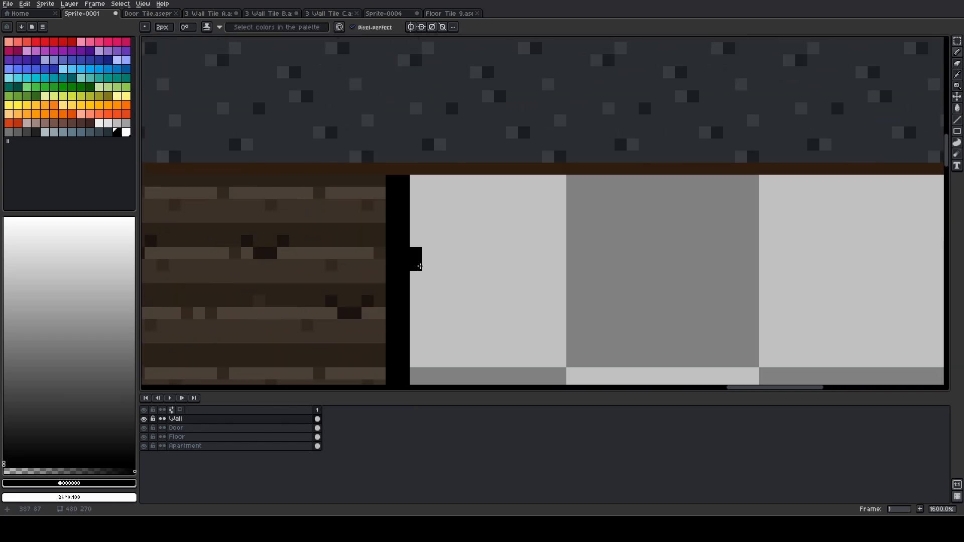
pyautogui.click(428, 194)
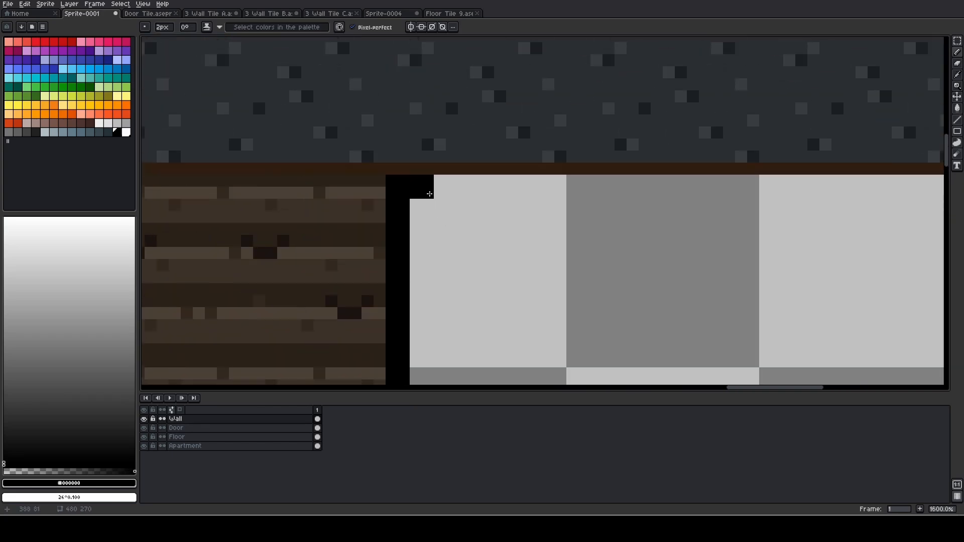
pyautogui.moveTo(715, 200)
pyautogui.mouseDown()
pyautogui.moveTo(399, 212)
pyautogui.moveTo(353, 202)
pyautogui.mouseUp()
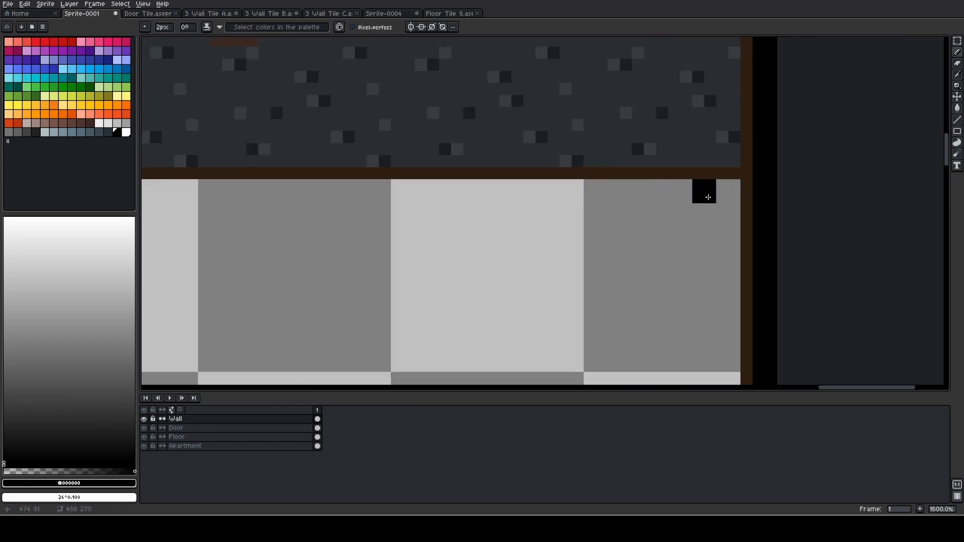
pyautogui.keyDown('shift'); pyautogui.click(734, 193); pyautogui.keyUp('shift')
pyautogui.scroll(-4, 501, 195)
pyautogui.scroll(-2, 494, 188)
pyautogui.moveTo(369, 210); pyautogui.dragTo(571, 155)
pyautogui.scroll(-2, 489, 154)
pyautogui.scroll(1, 487, 171)
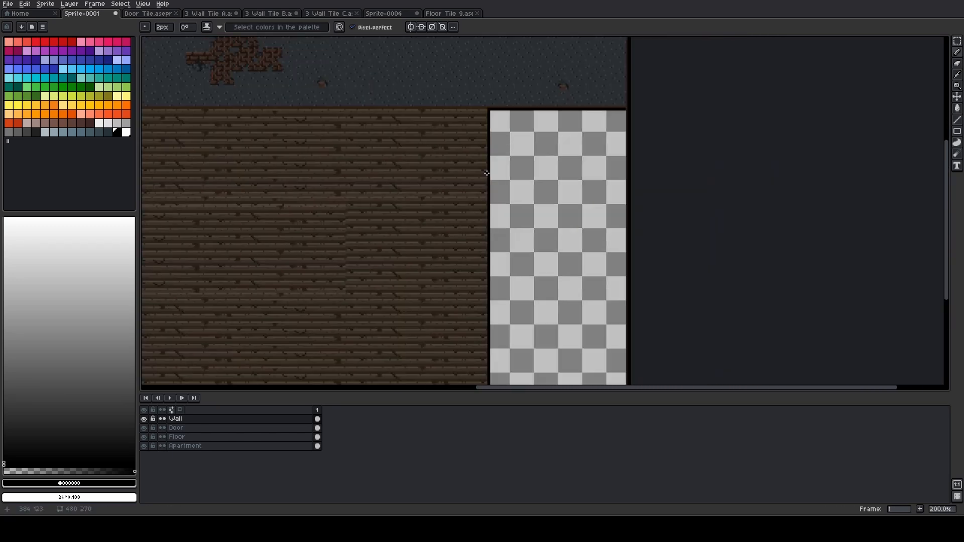
pyautogui.hotkey('ctrl', 'z')
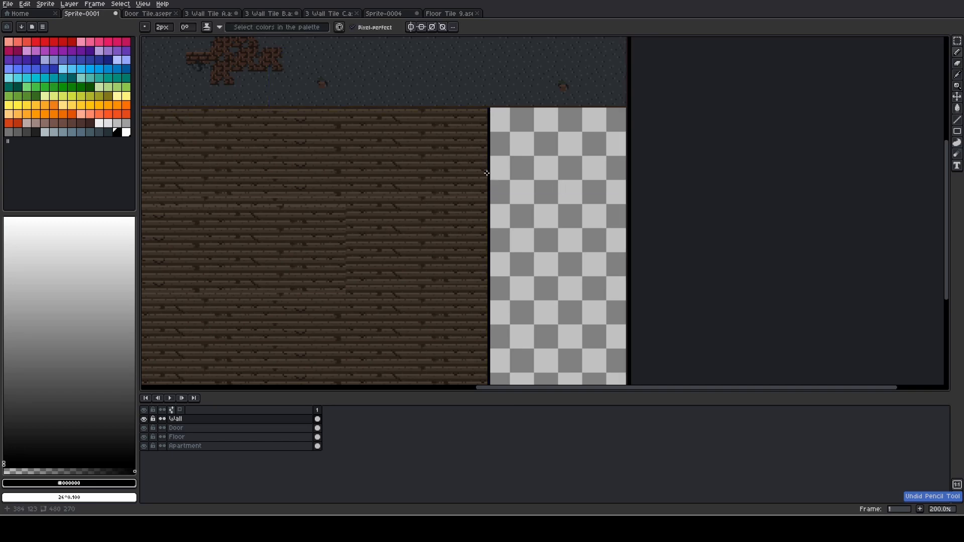
# Try two short horizontal black marks across the middle of the vertical dividing line, and undo them
pyautogui.scroll(-2, 485, 173)
pyautogui.scroll(5, 497, 209)
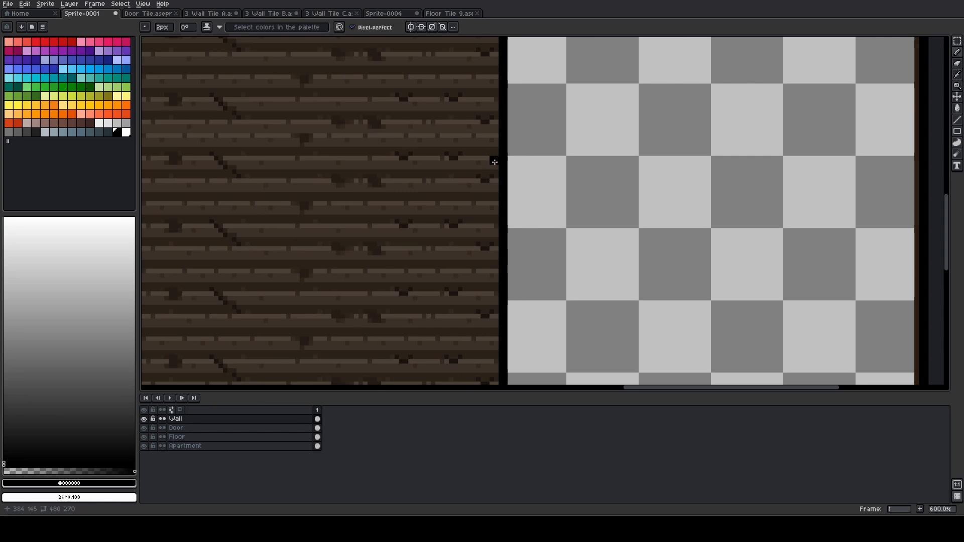
pyautogui.moveTo(492, 162); pyautogui.dragTo(513, 163)
pyautogui.moveTo(469, 255); pyautogui.dragTo(543, 255)
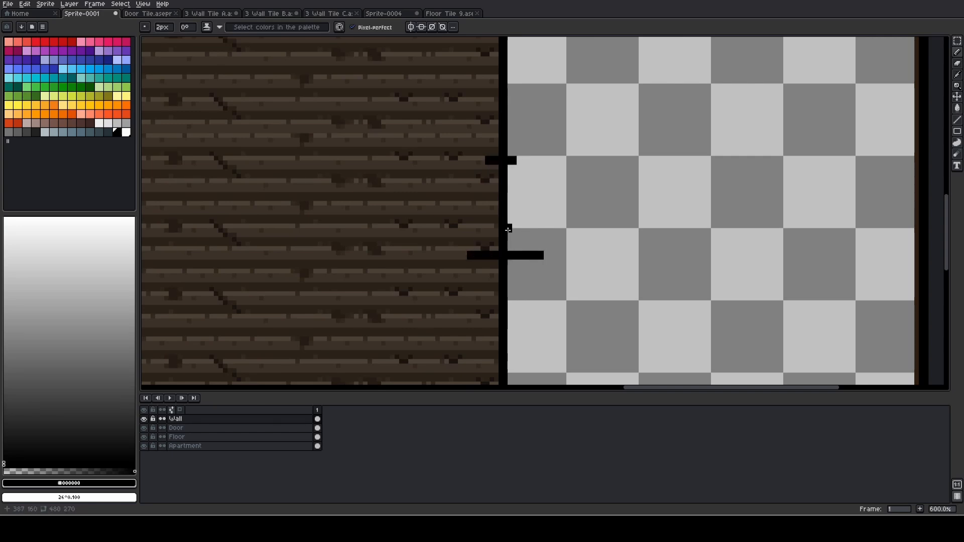
pyautogui.scroll(-2, 511, 206)
pyautogui.scroll(-2, 512, 206)
pyautogui.moveTo(497, 206); pyautogui.dragTo(707, 201)
pyautogui.scroll(1, 747, 180)
pyautogui.moveTo(655, 159); pyautogui.dragTo(502, 151)
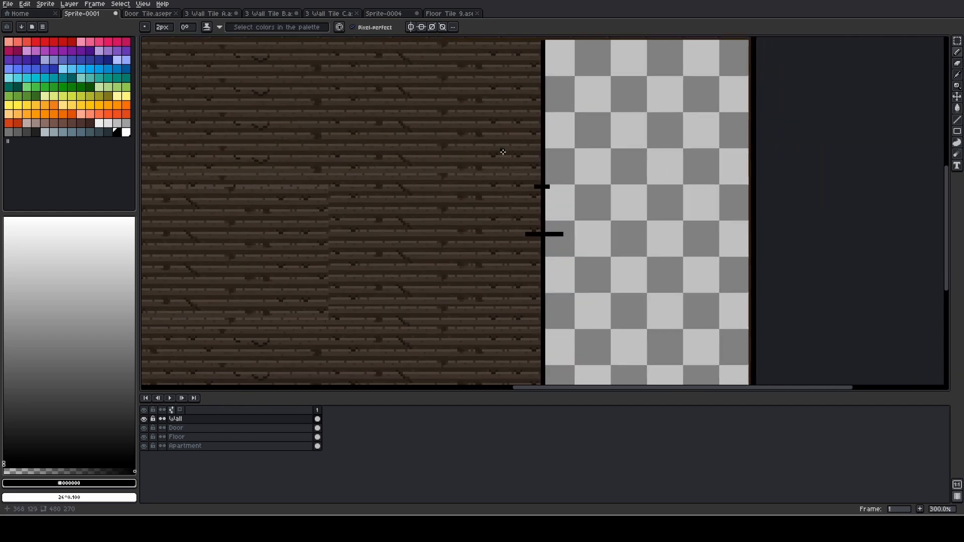
pyautogui.hotkey('ctrl', 'z')
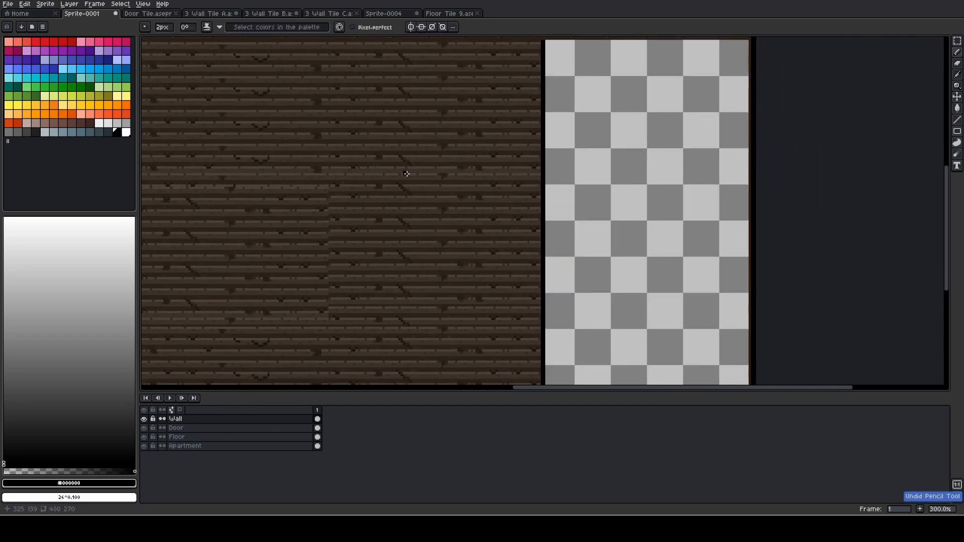
# Examine the room's overall layout and the source tiles 3 Wall Tile A and Floor Tile 9, returning to Sprite-0001
pyautogui.scroll(-2, 502, 158)
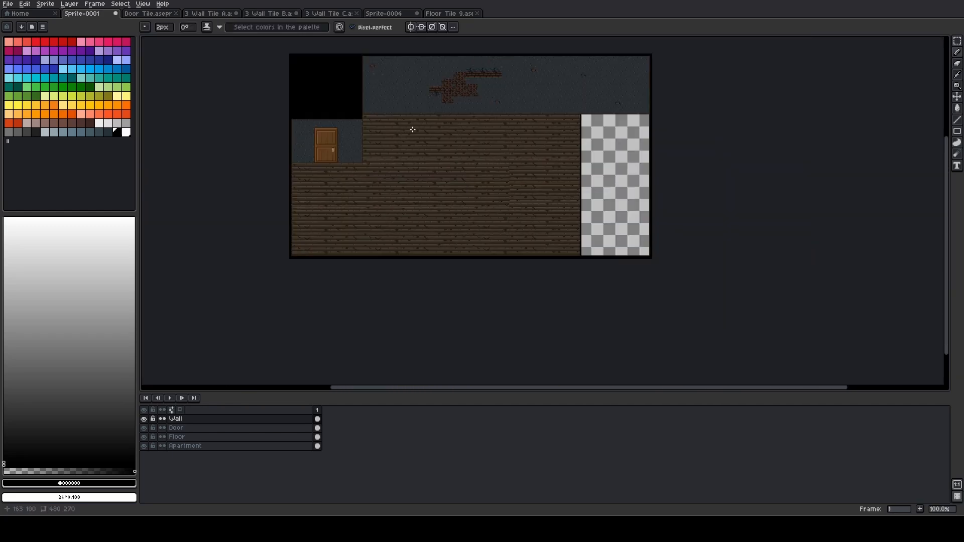
pyautogui.scroll(1, 412, 129)
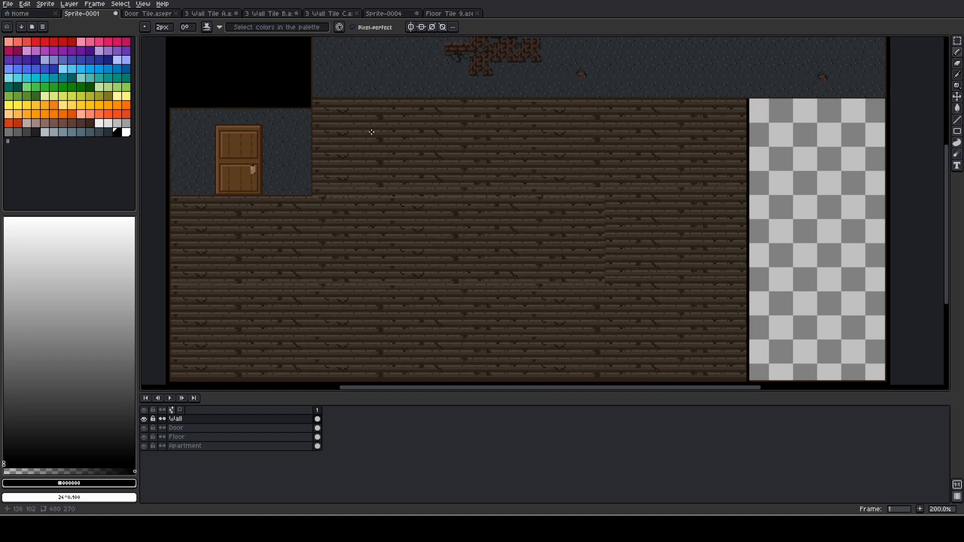
pyautogui.scroll(-1, 371, 132)
pyautogui.scroll(1, 412, 142)
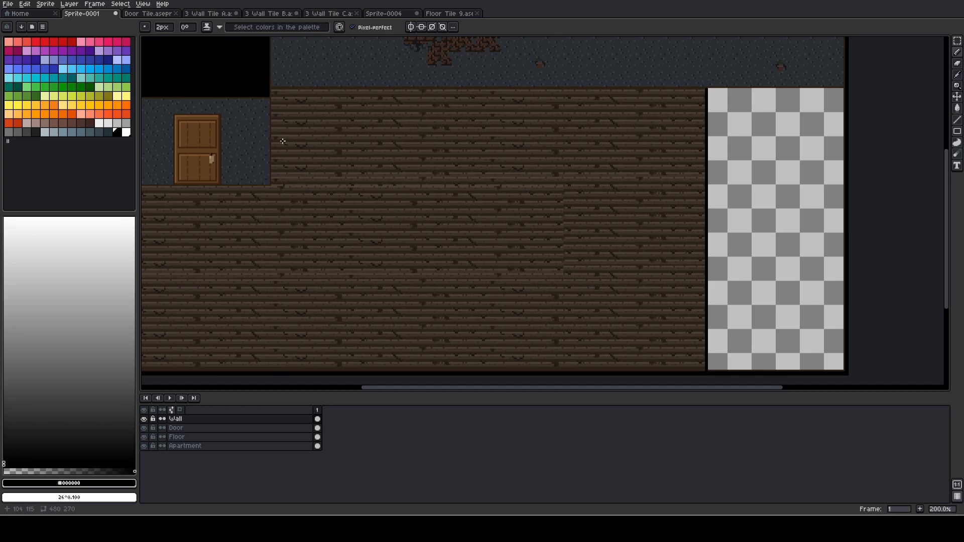
pyautogui.moveTo(355, 106); pyautogui.dragTo(494, 195)
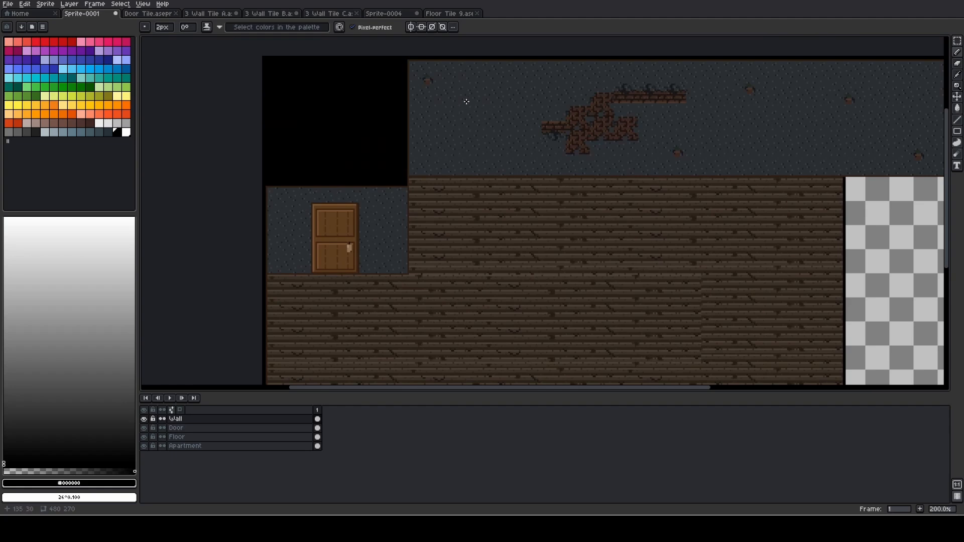
pyautogui.hscroll(3, 460, 82)
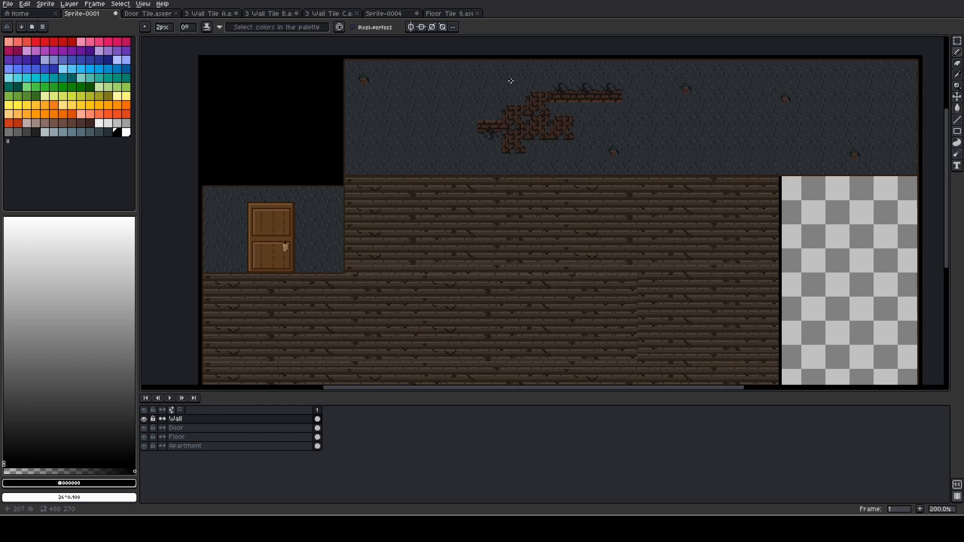
pyautogui.click(210, 14)
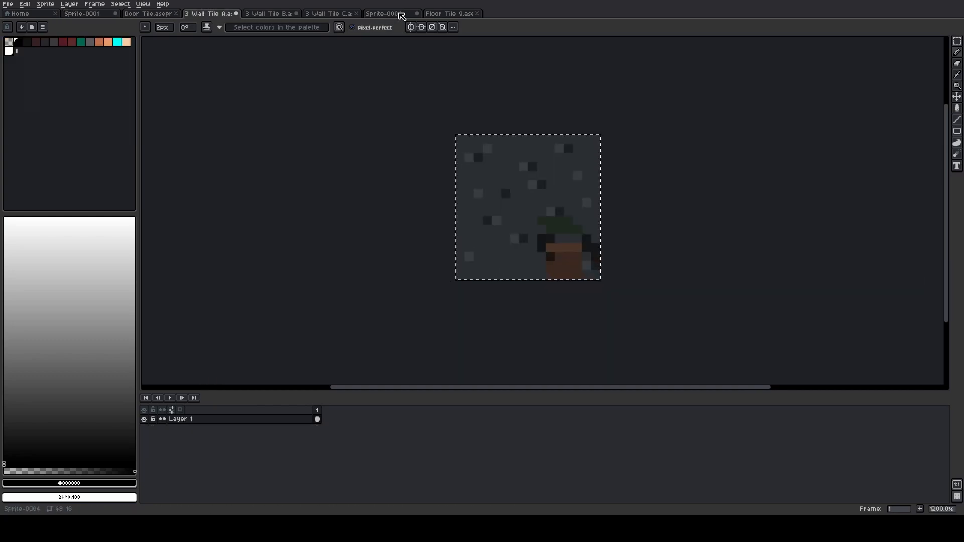
pyautogui.click(448, 14)
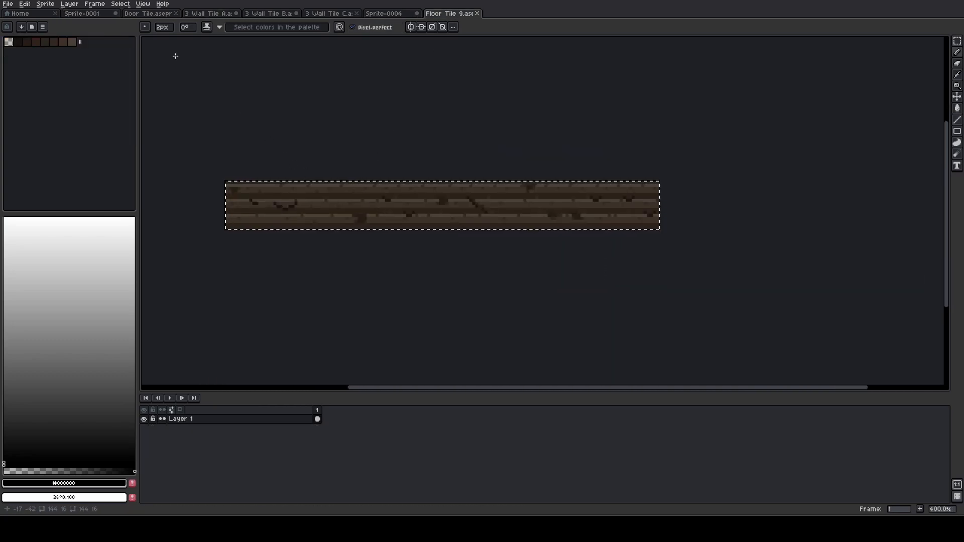
pyautogui.click(90, 13)
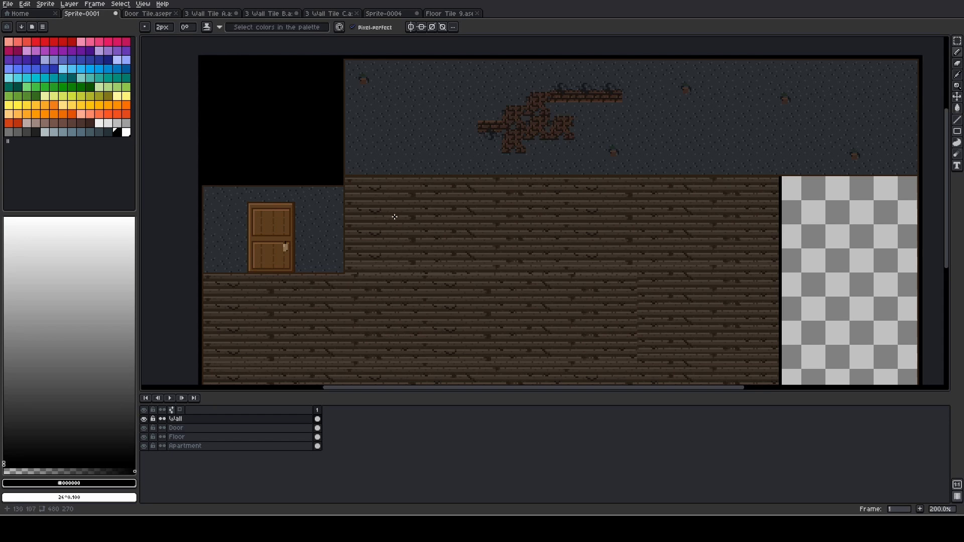
# Examine the floor's plank texture beside the door wall and how its repeating tiles line up across the room
pyautogui.scroll(3, 385, 217)
pyautogui.scroll(2, 301, 217)
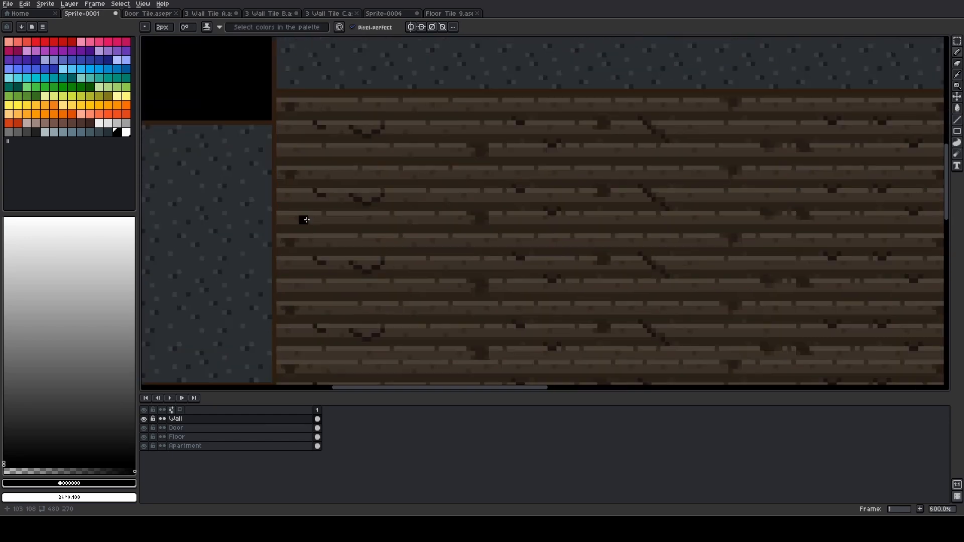
pyautogui.click(281, 210)
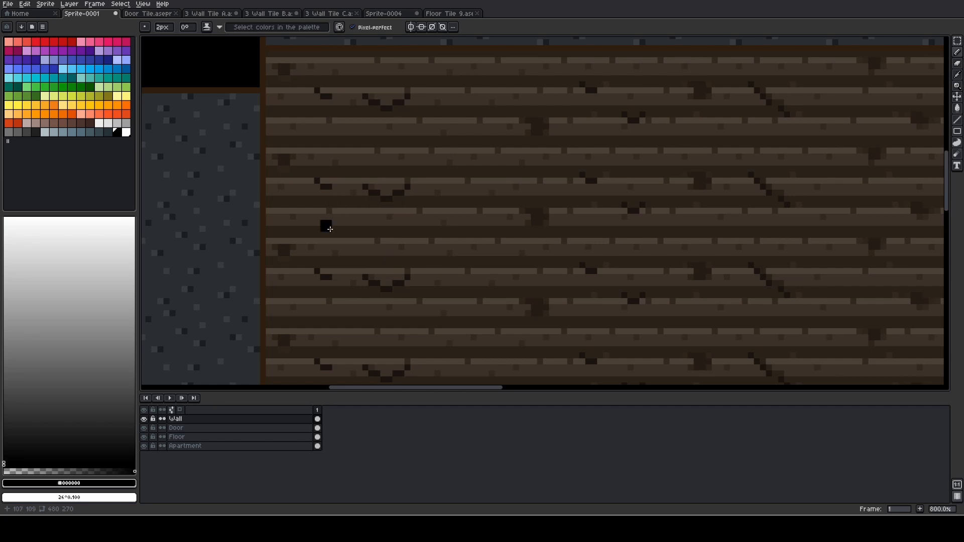
pyautogui.scroll(-2, 386, 206)
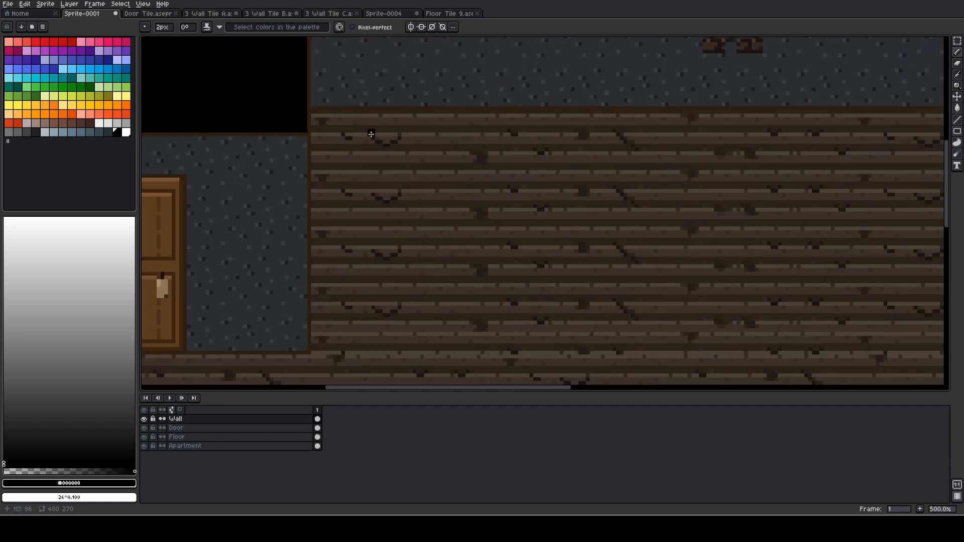
pyautogui.scroll(2, 481, 162)
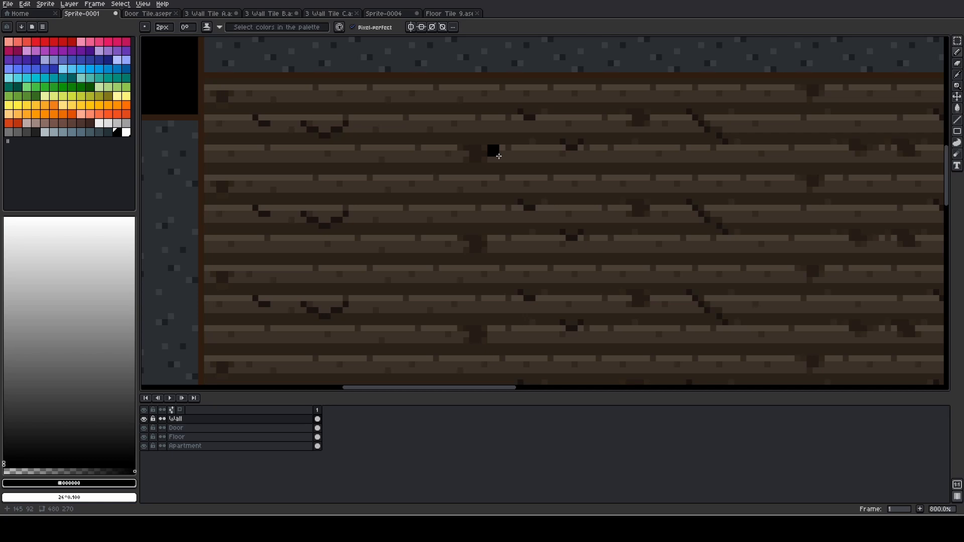
pyautogui.scroll(-2, 498, 156)
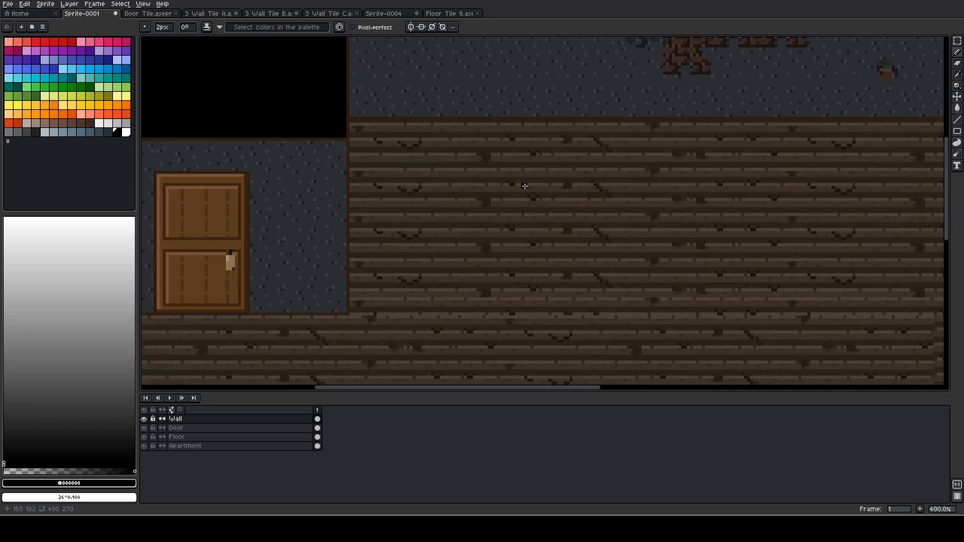
pyautogui.scroll(-2, 521, 187)
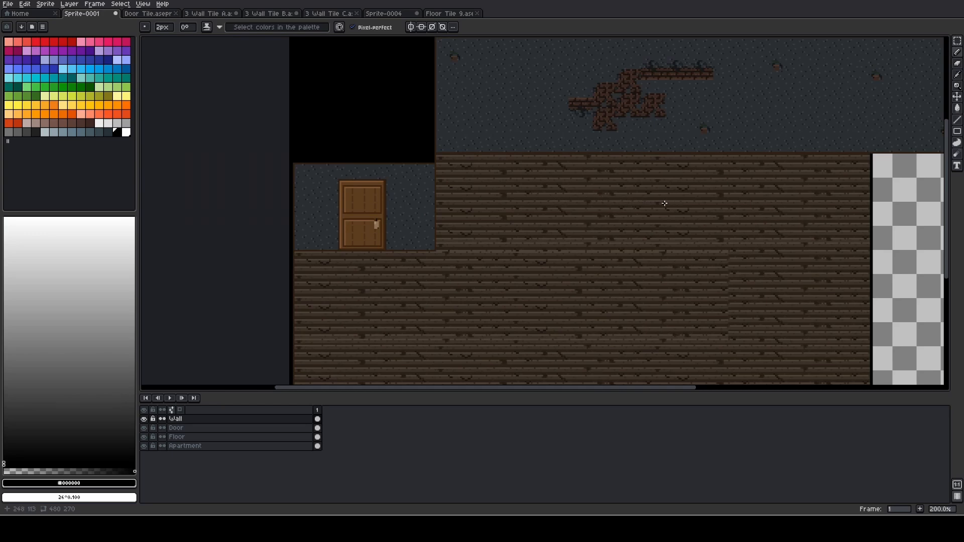
pyautogui.scroll(-1, 664, 203)
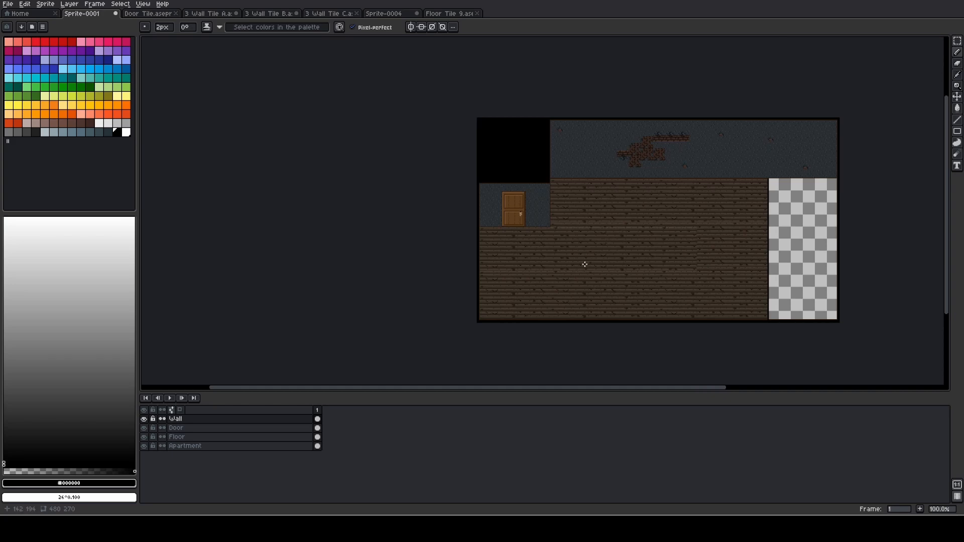
pyautogui.scroll(1, 614, 246)
pyautogui.moveTo(576, 136)
pyautogui.mouseDown()
pyautogui.moveTo(367, 200)
pyautogui.moveTo(458, 154)
pyautogui.mouseUp()
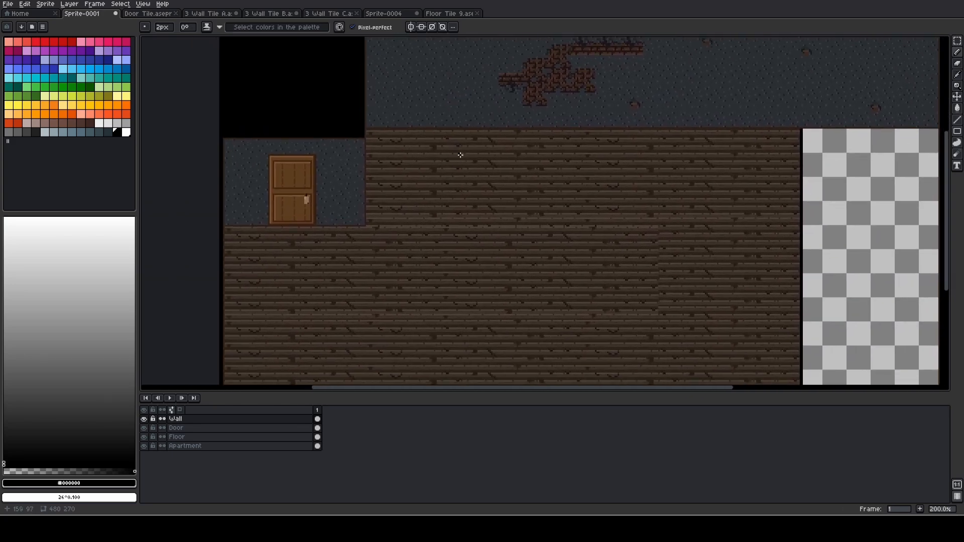
pyautogui.moveTo(486, 229)
pyautogui.mouseDown()
pyautogui.moveTo(484, 164)
pyautogui.moveTo(565, 163)
pyautogui.moveTo(481, 176)
pyautogui.mouseUp()
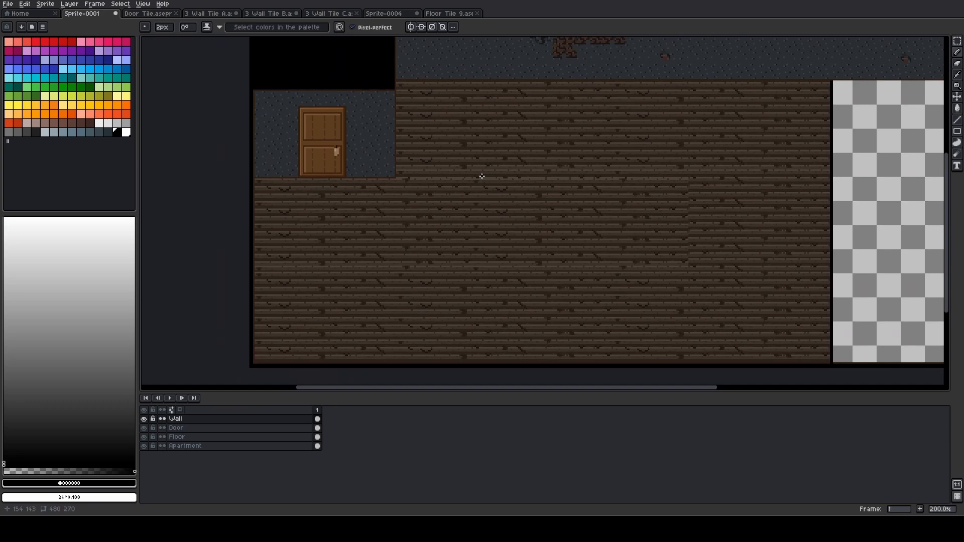